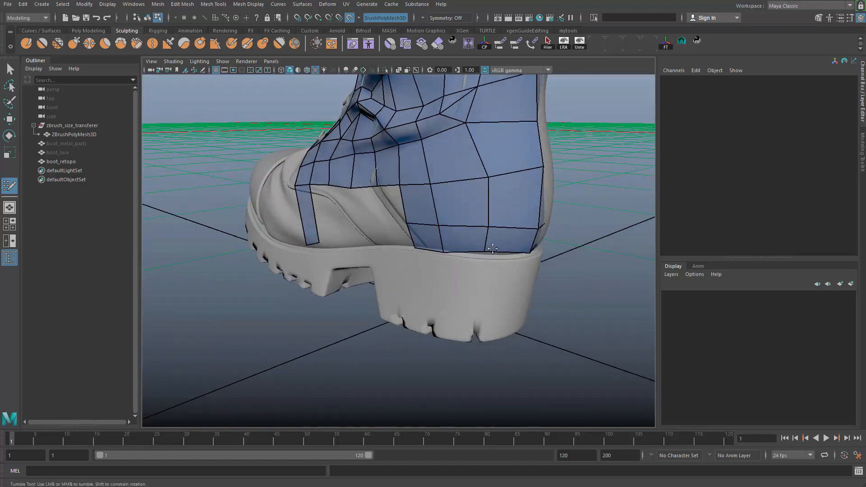
Try to extend the retopology mesh with quads in front of the heel section, just above the sole.
{"action": "left_click_drag", "start_coordinate": [524, 237], "coordinate": [405, 194], "text": "alt"}
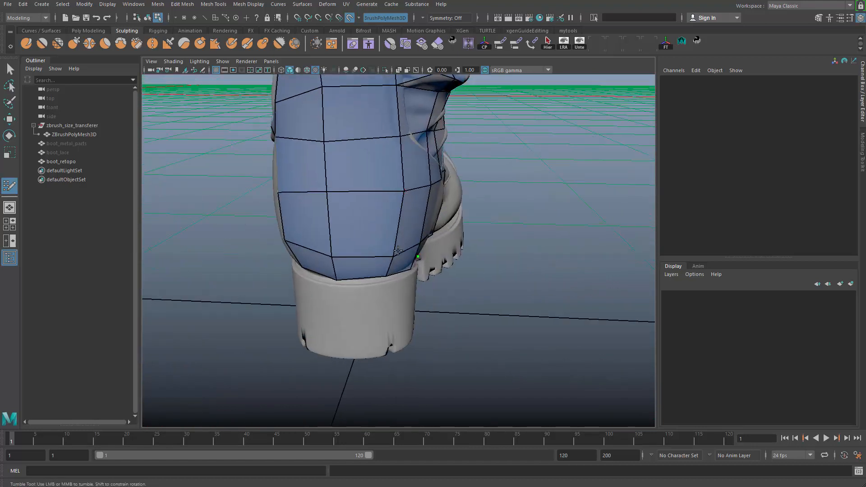
{"action": "left_click_drag", "start_coordinate": [398, 250], "coordinate": [318, 249], "text": "alt"}
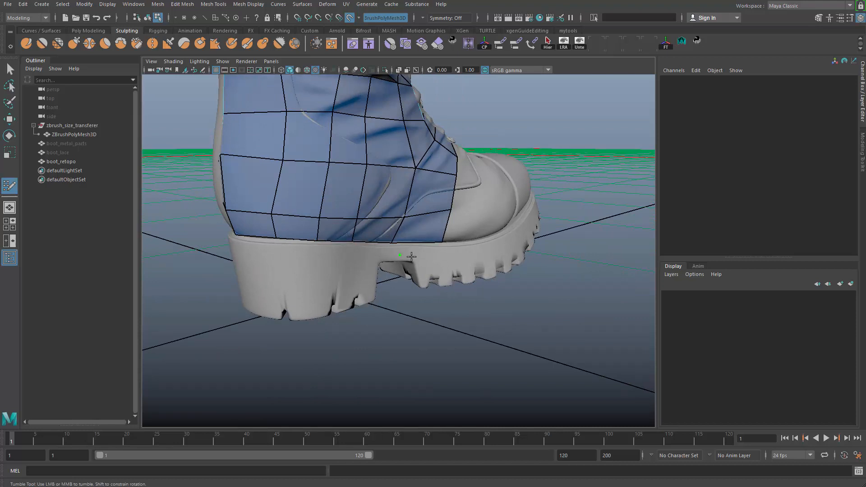
{"action": "left_click_drag", "start_coordinate": [355, 285], "coordinate": [470, 258], "text": "alt"}
{"action": "left_click_drag", "start_coordinate": [369, 249], "coordinate": [408, 256], "text": "alt"}
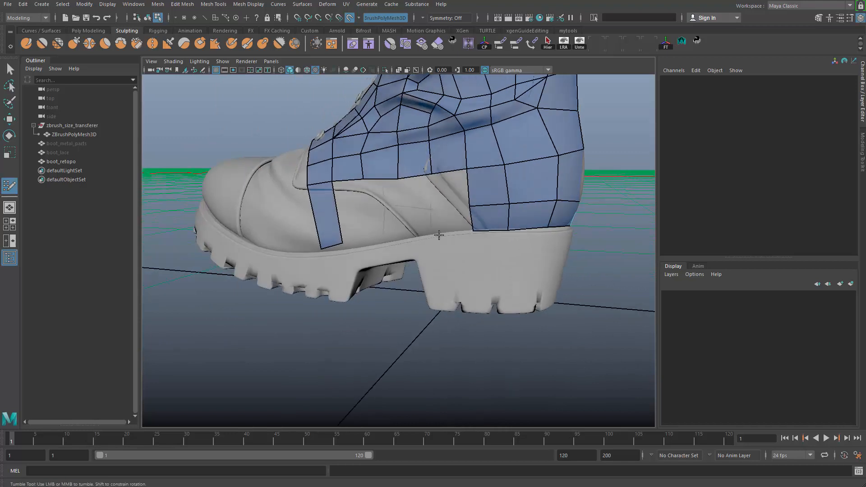
{"action": "right_click_drag", "start_coordinate": [412, 255], "coordinate": [463, 249], "text": "alt"}
{"action": "left_click", "coordinate": [469, 210], "text": "shift"}
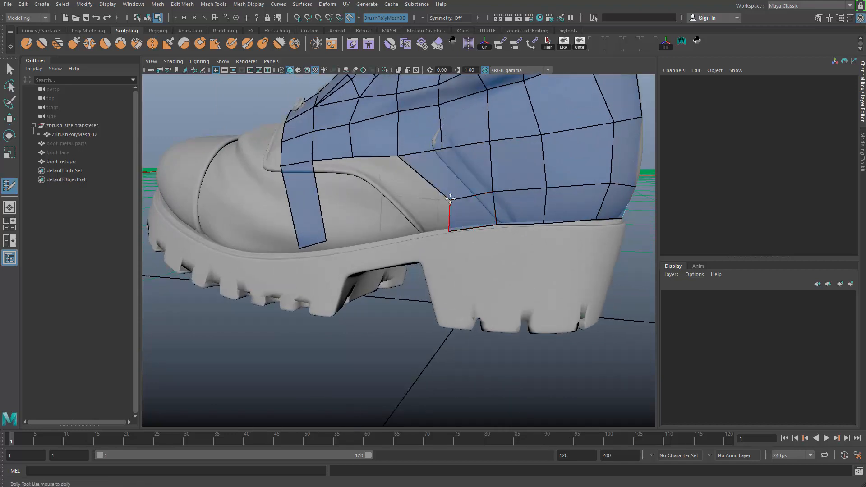
{"action": "key", "text": "ctrl+z"}
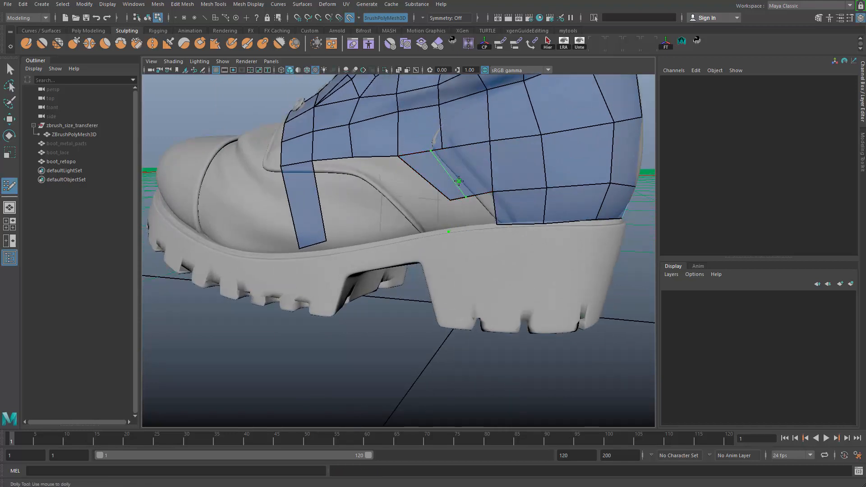
{"action": "left_click_drag", "start_coordinate": [449, 172], "coordinate": [499, 186], "text": "alt"}
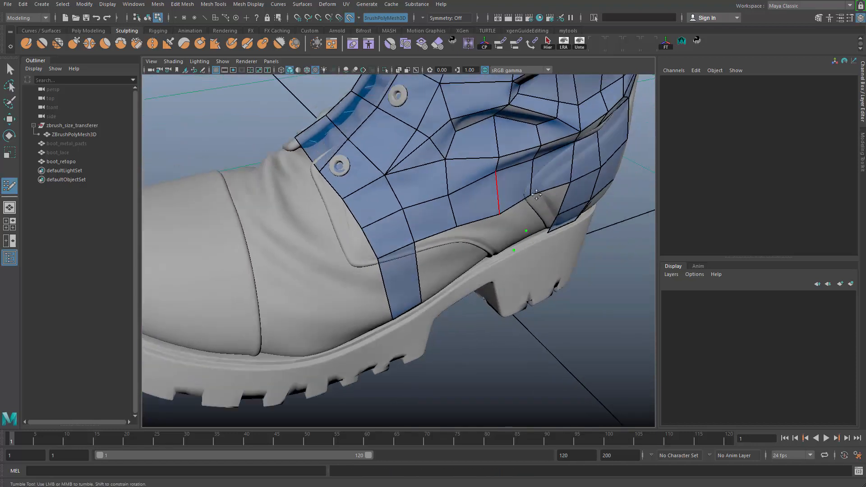
Restart Quad Draw on boot_retopo and fill quads along the front edge of the heel section down to the sole.
{"action": "key", "text": "q"}
{"action": "left_click", "coordinate": [532, 199]}
{"action": "key", "text": "w"}
{"action": "left_click_drag", "start_coordinate": [535, 208], "coordinate": [569, 185], "text": "alt"}
{"action": "key", "text": "q"}
{"action": "key", "text": "F8"}
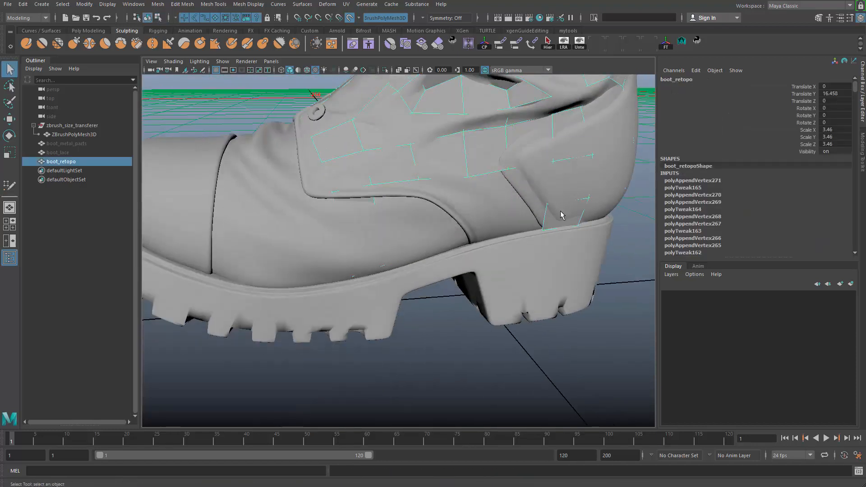
{"action": "key", "text": "y"}
{"action": "left_click", "coordinate": [501, 240]}
{"action": "left_click", "coordinate": [509, 213]}
{"action": "left_click", "coordinate": [531, 185], "text": "shift"}
{"action": "left_click", "coordinate": [529, 221], "text": "shift"}
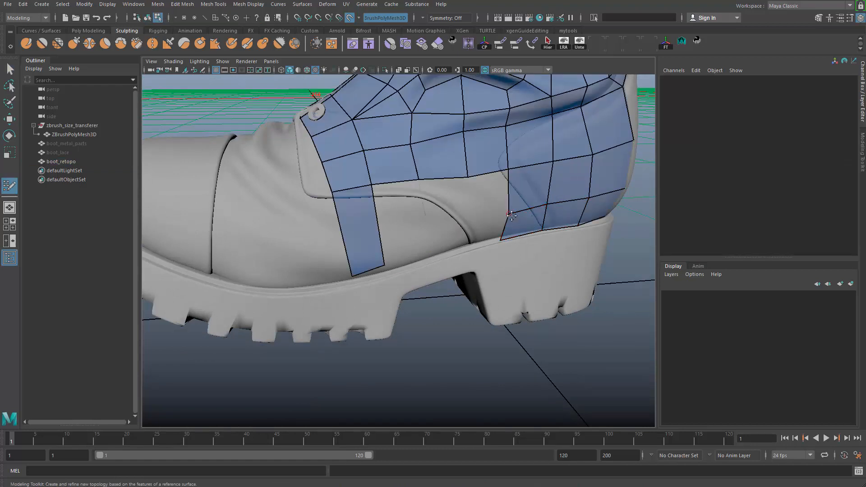
Fill the gap between the forward strip and the heel section with quads along the boot's side.
{"action": "left_click_drag", "start_coordinate": [473, 218], "coordinate": [451, 212], "text": "alt"}
{"action": "right_click_drag", "start_coordinate": [451, 212], "coordinate": [442, 204], "text": "alt"}
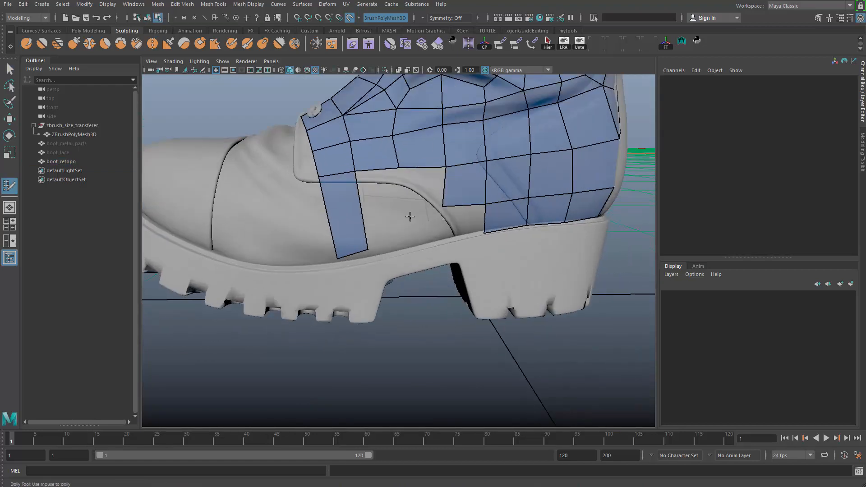
{"action": "left_click", "coordinate": [406, 203], "text": "shift"}
{"action": "left_click", "coordinate": [440, 205], "text": "shift"}
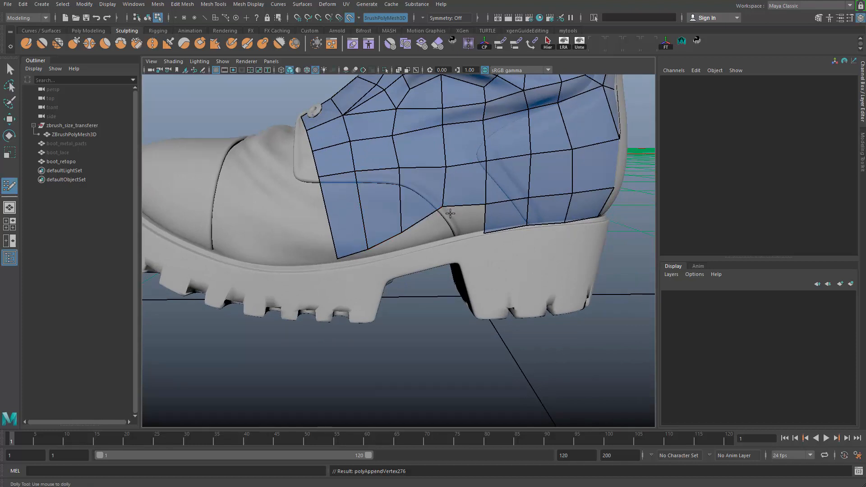
Examine the quad layout around the heel, along both sides of the boot and at the ankle folds.
{"action": "left_click_drag", "start_coordinate": [525, 228], "coordinate": [324, 244], "text": "alt"}
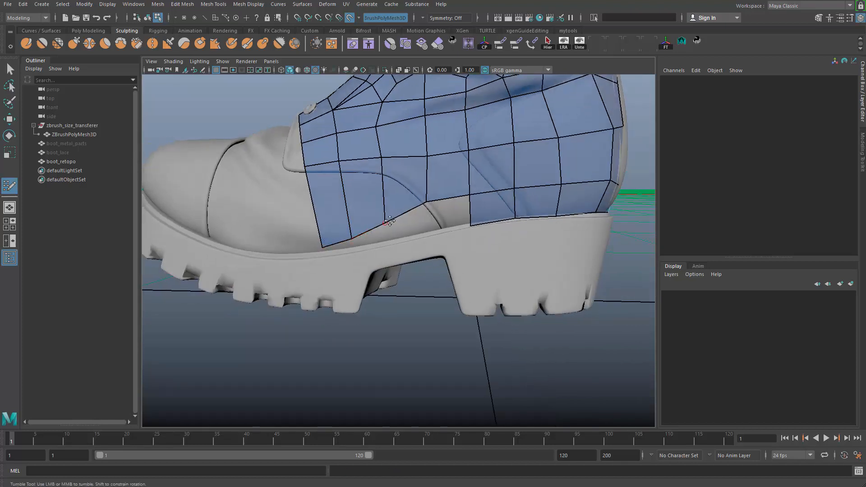
{"action": "mouse_move", "coordinate": [559, 198]}
{"action": "left_mouse_down", "text": "alt"}
{"action": "mouse_move", "coordinate": [523, 217]}
{"action": "mouse_move", "coordinate": [490, 220]}
{"action": "mouse_move", "coordinate": [488, 174]}
{"action": "left_mouse_up", "text": "alt"}
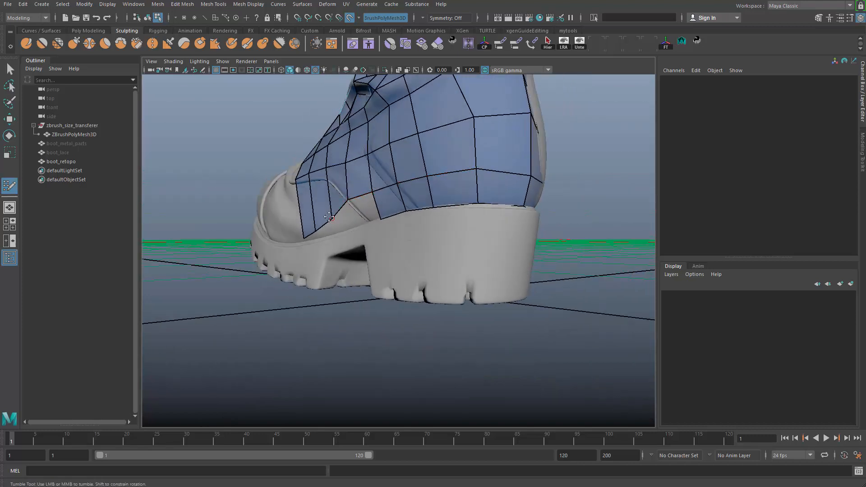
{"action": "mouse_move", "coordinate": [291, 260]}
{"action": "left_mouse_down", "text": "alt"}
{"action": "mouse_move", "coordinate": [343, 244]}
{"action": "mouse_move", "coordinate": [332, 250]}
{"action": "left_mouse_up", "text": "alt"}
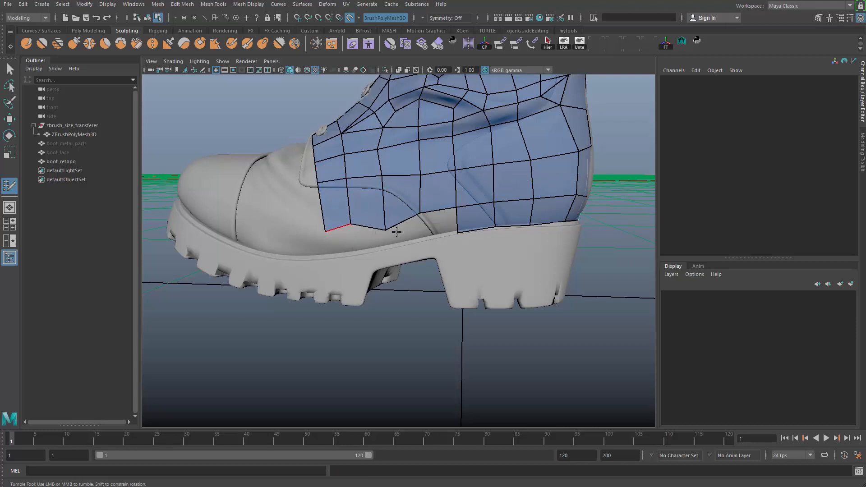
{"action": "left_click_drag", "start_coordinate": [386, 217], "coordinate": [364, 236], "text": "alt"}
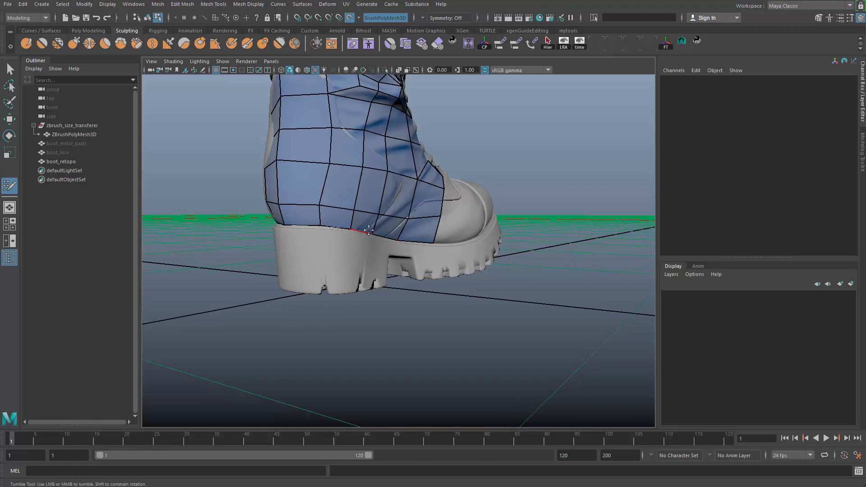
{"action": "mouse_move", "coordinate": [435, 240]}
{"action": "left_mouse_down", "text": "alt"}
{"action": "mouse_move", "coordinate": [489, 304]}
{"action": "mouse_move", "coordinate": [434, 246]}
{"action": "left_mouse_up", "text": "alt"}
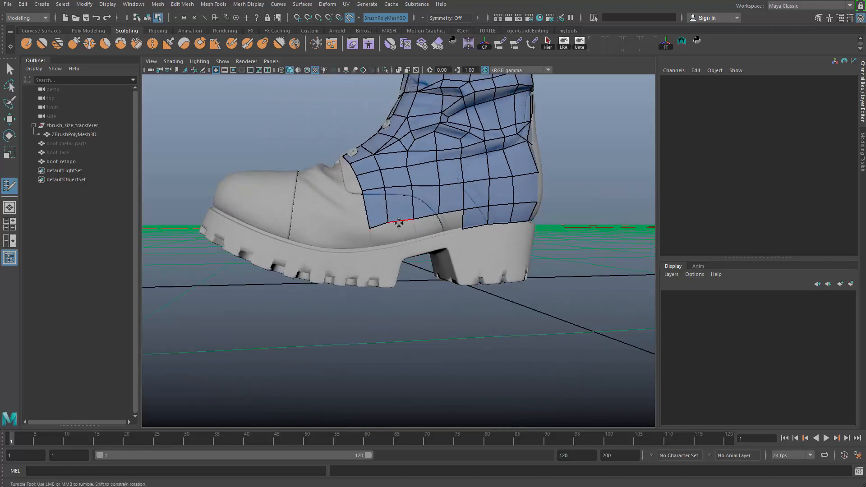
{"action": "right_click_drag", "start_coordinate": [399, 223], "coordinate": [403, 218], "text": "alt"}
{"action": "left_click_drag", "start_coordinate": [401, 216], "coordinate": [466, 203], "text": "alt"}
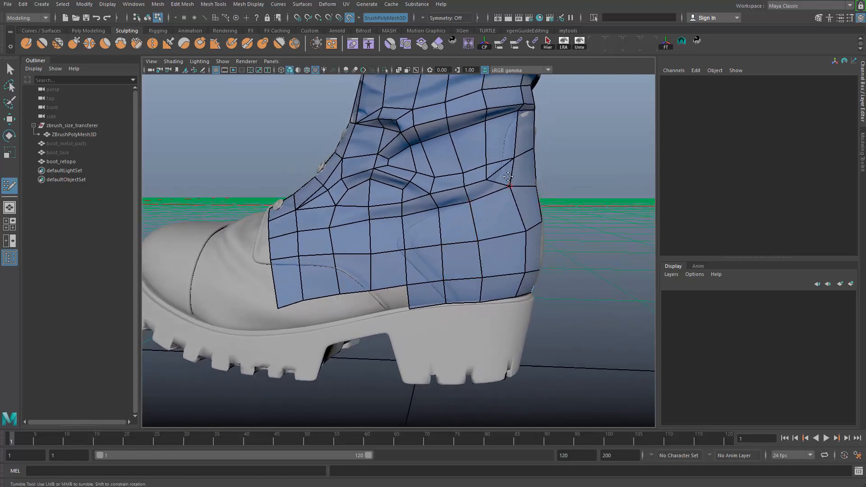
{"action": "mouse_move", "coordinate": [508, 178]}
{"action": "right_mouse_down", "text": "alt"}
{"action": "mouse_move", "coordinate": [513, 183]}
{"action": "mouse_move", "coordinate": [494, 183]}
{"action": "right_mouse_up", "text": "alt"}
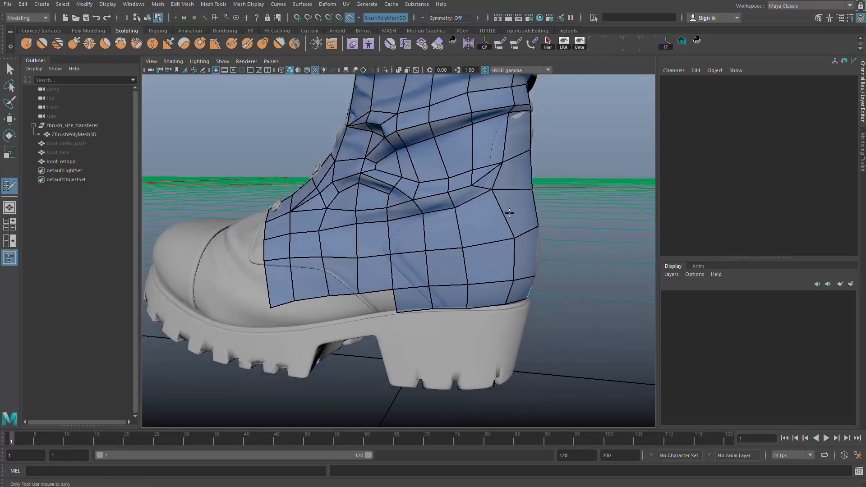
{"action": "left_click_drag", "start_coordinate": [494, 182], "coordinate": [339, 259], "text": "alt"}
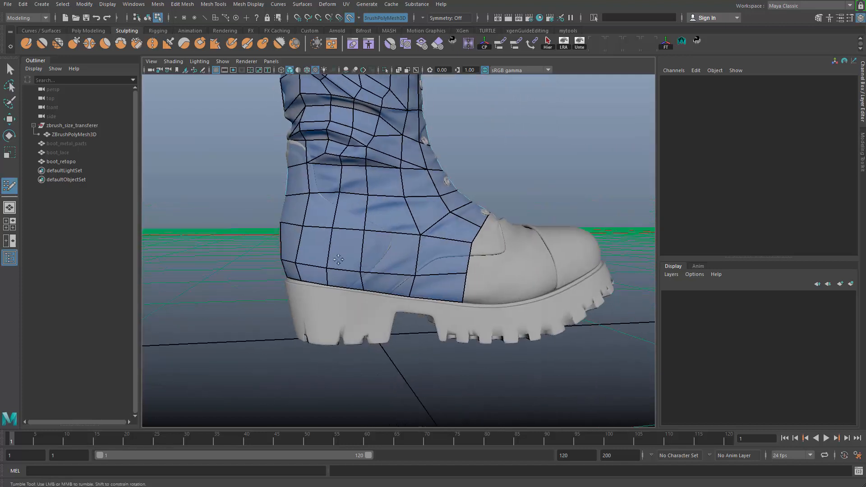
{"action": "left_click_drag", "start_coordinate": [422, 266], "coordinate": [513, 324], "text": "alt"}
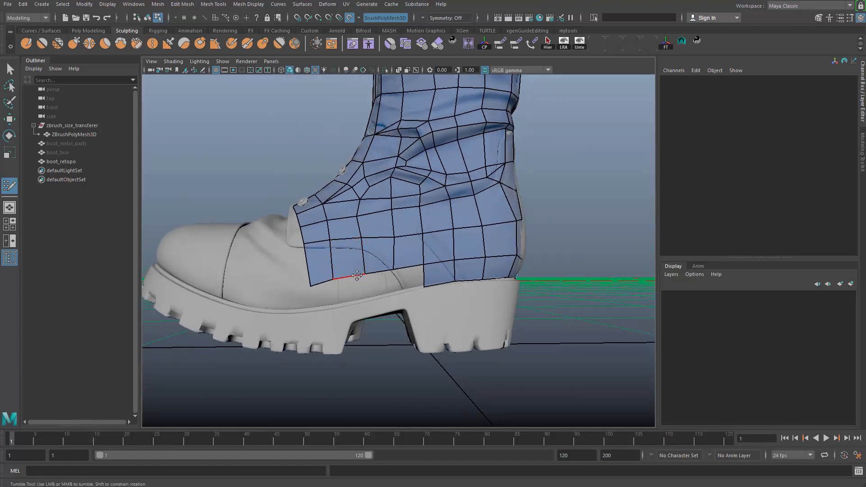
{"action": "right_click_drag", "start_coordinate": [357, 276], "coordinate": [405, 288], "text": "alt"}
{"action": "left_click_drag", "start_coordinate": [398, 263], "coordinate": [411, 237], "text": "alt"}
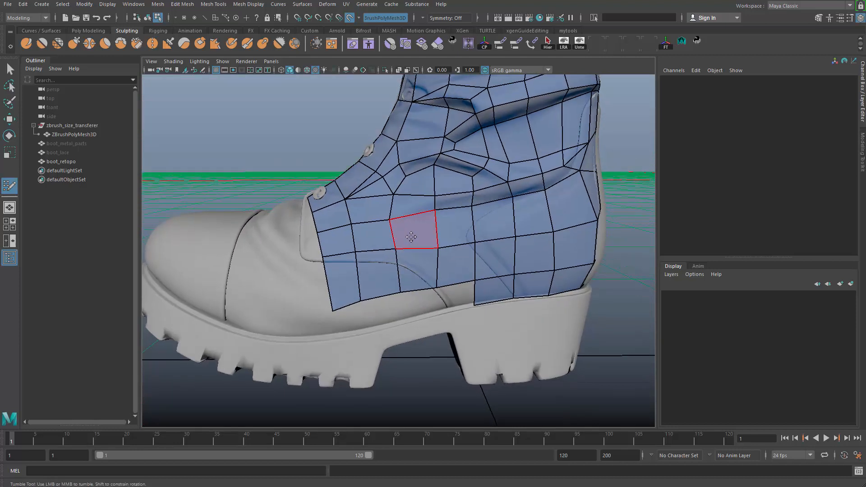
Delete the vertical edge loop running through the middle of the side panel and the face beneath the ankle fold.
{"action": "left_click", "coordinate": [436, 244], "text": "ctrl+shift"}
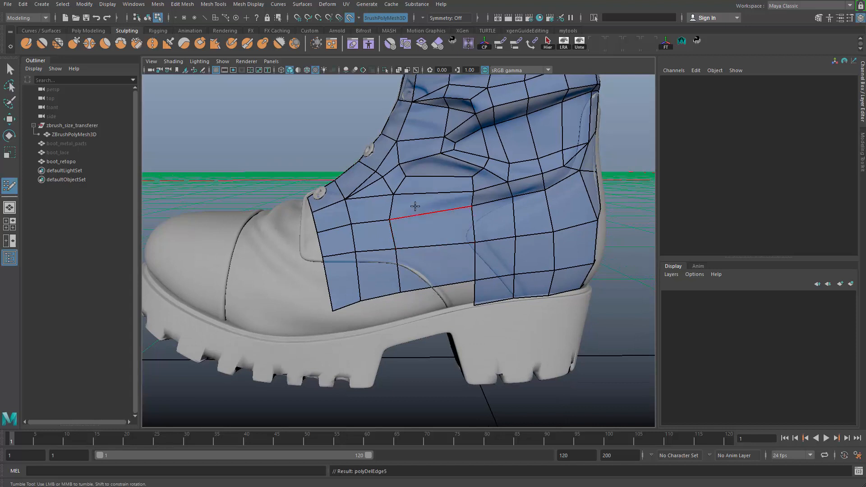
{"action": "left_click", "coordinate": [445, 170], "text": "ctrl+shift"}
{"action": "right_click_drag", "start_coordinate": [434, 183], "coordinate": [425, 193], "text": "alt"}
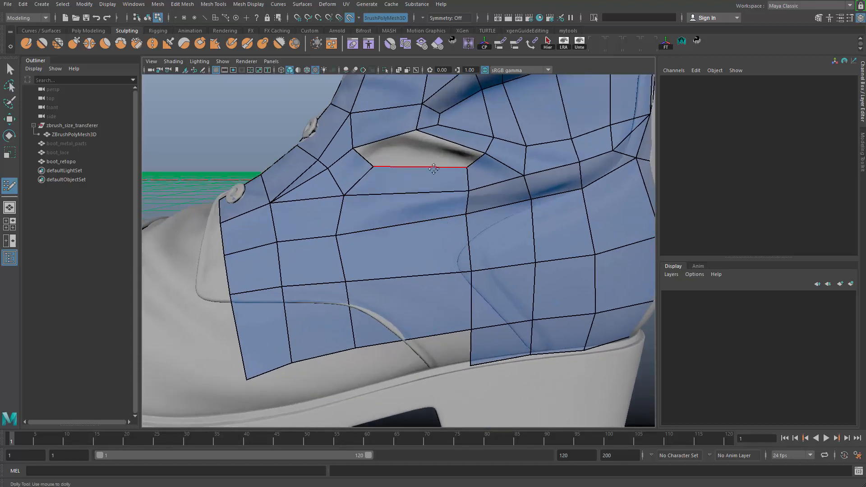
Refill the opening beneath the ankle fold with new faces, placing their shared vertex under the middle of the fold.
{"action": "left_click", "coordinate": [419, 150], "text": "shift"}
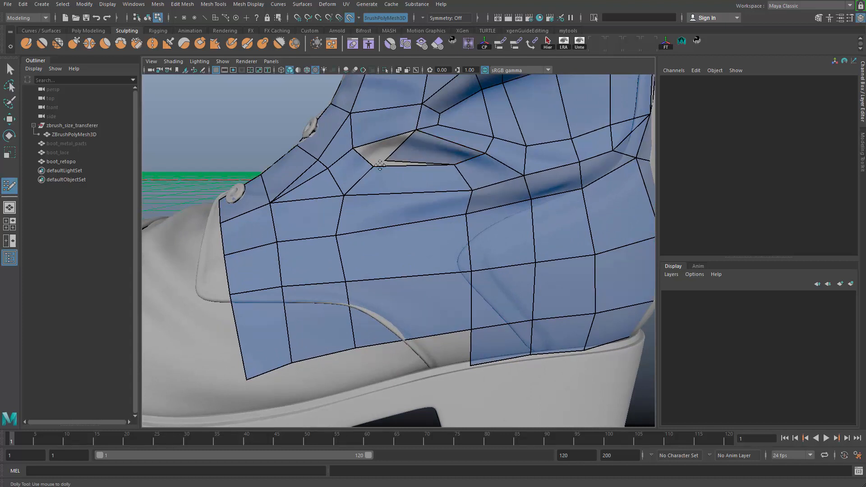
{"action": "left_click_drag", "start_coordinate": [380, 165], "coordinate": [438, 157]}
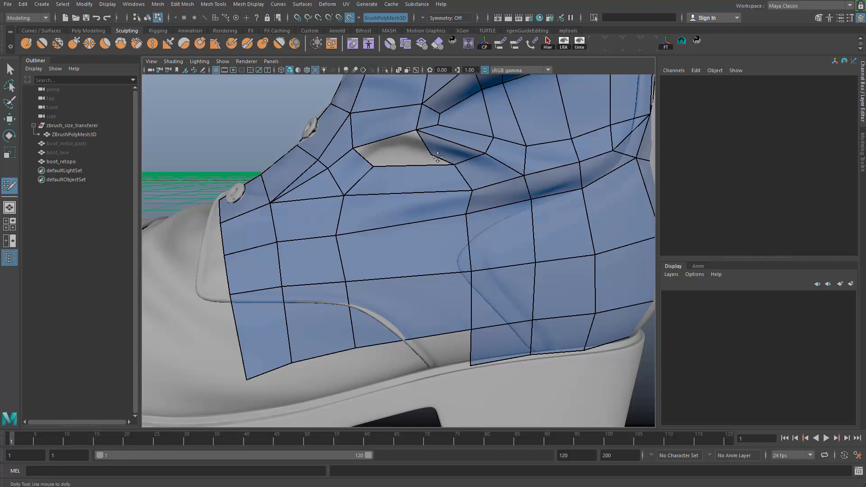
{"action": "key", "text": "ctrl+z"}
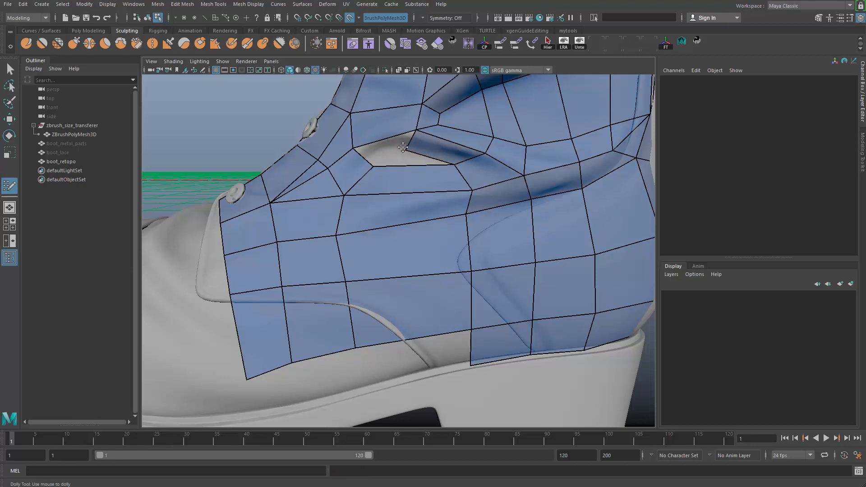
{"action": "left_click", "coordinate": [380, 151], "text": "shift"}
{"action": "left_click_drag", "start_coordinate": [407, 150], "coordinate": [410, 148]}
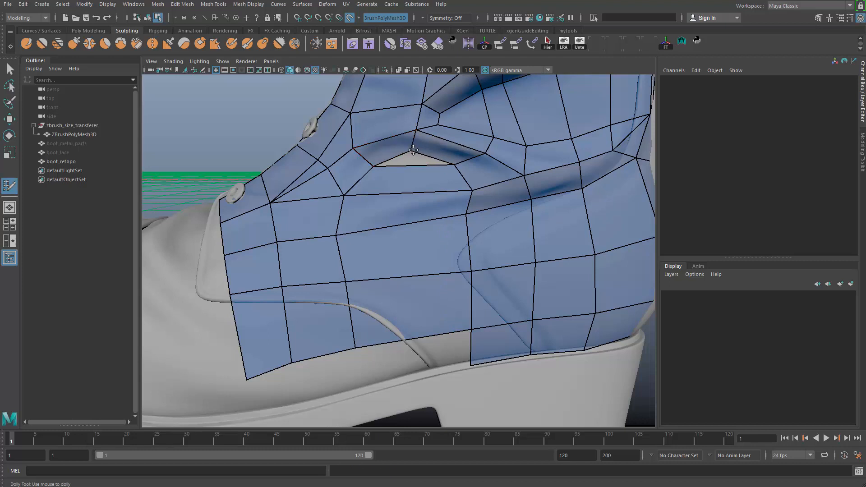
{"action": "left_click", "coordinate": [411, 159], "text": "shift"}
Move two vertices of the vertical edge line near the heel seam toward the toe.
{"action": "scroll", "coordinate": [426, 206], "scroll_direction": "down", "scroll_amount": 4}
{"action": "left_click_drag", "start_coordinate": [387, 215], "coordinate": [378, 217], "text": "alt"}
{"action": "scroll", "coordinate": [420, 228], "scroll_direction": "up", "scroll_amount": 3}
{"action": "left_click_drag", "start_coordinate": [470, 229], "coordinate": [460, 222], "text": "alt"}
{"action": "scroll", "coordinate": [460, 222], "scroll_direction": "up", "scroll_amount": 3}
{"action": "mouse_move", "coordinate": [447, 194]}
{"action": "left_mouse_down"}
{"action": "mouse_move", "coordinate": [437, 193]}
{"action": "mouse_move", "coordinate": [429, 211]}
{"action": "mouse_move", "coordinate": [426, 193]}
{"action": "left_mouse_up"}
{"action": "left_click_drag", "start_coordinate": [452, 257], "coordinate": [430, 257]}
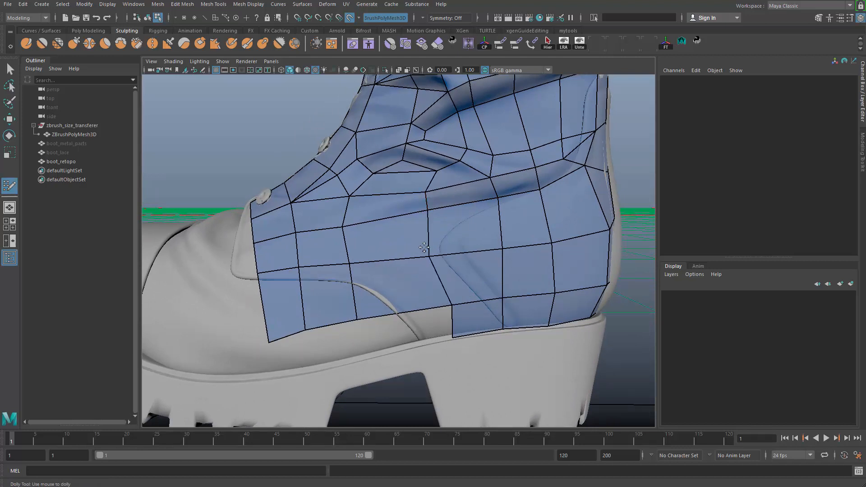
Shift the vertices of the side panel's vertical edge lines to even out the spacing between quad columns.
{"action": "left_click_drag", "start_coordinate": [343, 227], "coordinate": [361, 227]}
{"action": "left_click_drag", "start_coordinate": [350, 263], "coordinate": [369, 263]}
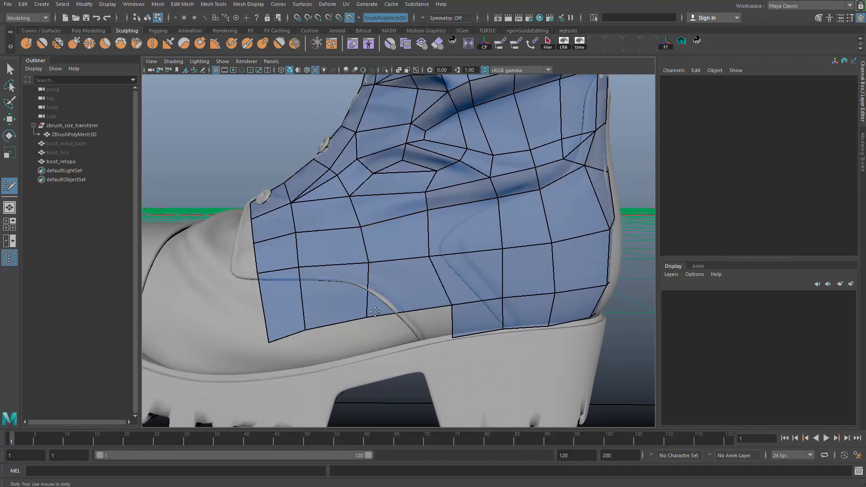
{"action": "left_click_drag", "start_coordinate": [357, 319], "coordinate": [378, 315]}
{"action": "left_click", "coordinate": [308, 310], "text": "ctrl"}
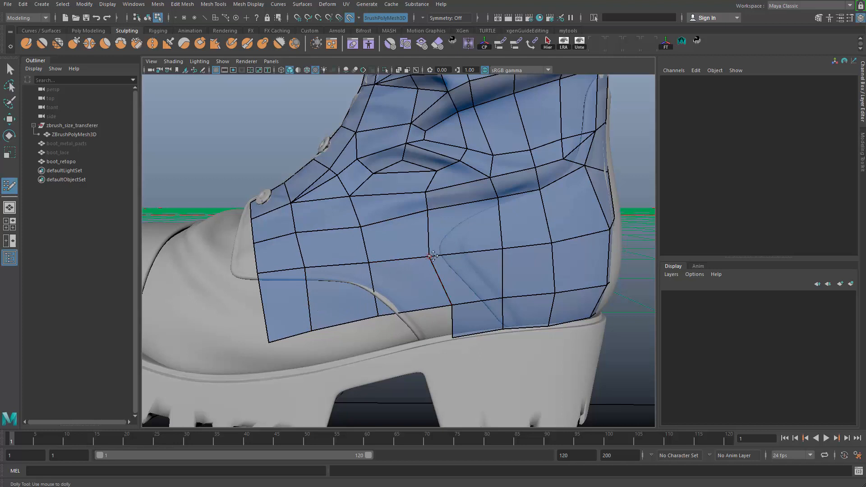
{"action": "left_click_drag", "start_coordinate": [432, 256], "coordinate": [439, 256]}
{"action": "left_click_drag", "start_coordinate": [453, 321], "coordinate": [447, 324]}
Delete the foremost interior vertical edge loop of the side panel and straighten the neighbouring edge line toward the toe.
{"action": "left_click", "coordinate": [310, 297], "text": "ctrl+shift"}
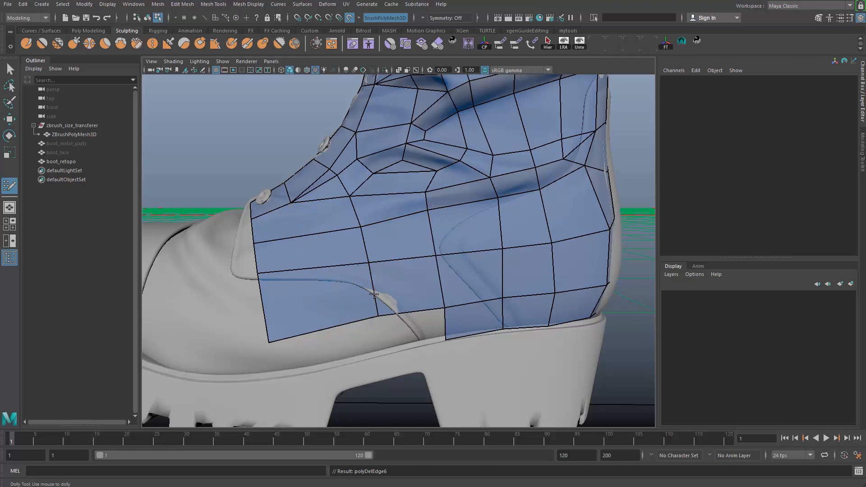
{"action": "left_click_drag", "start_coordinate": [377, 317], "coordinate": [351, 319]}
{"action": "left_click_drag", "start_coordinate": [369, 262], "coordinate": [357, 262]}
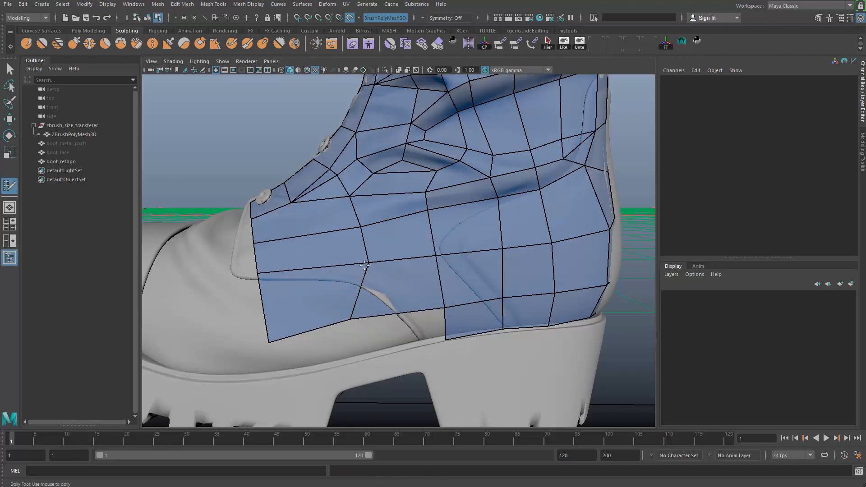
{"action": "left_click_drag", "start_coordinate": [361, 227], "coordinate": [345, 229]}
{"action": "left_click_drag", "start_coordinate": [349, 263], "coordinate": [347, 263]}
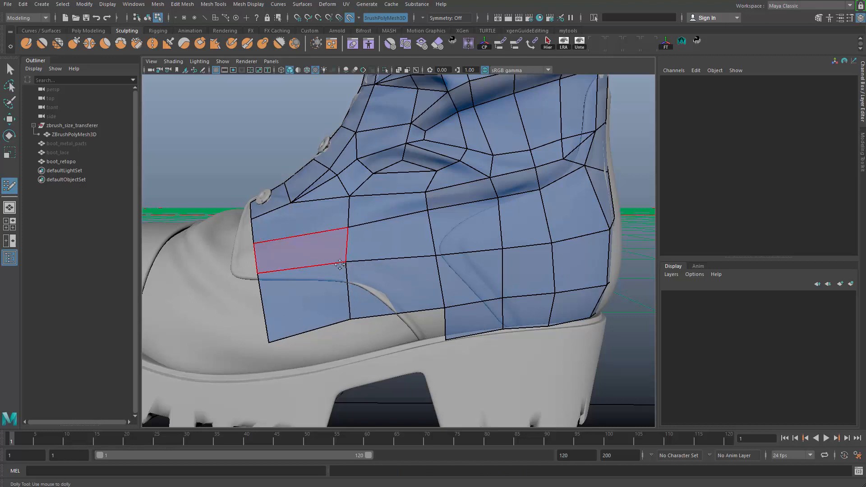
Delete the triangle near the lowest eyelet and the wide face directly beneath it.
{"action": "right_click_drag", "start_coordinate": [357, 267], "coordinate": [384, 272], "text": "alt"}
{"action": "mouse_move", "coordinate": [384, 273]}
{"action": "left_mouse_down", "text": "alt"}
{"action": "mouse_move", "coordinate": [414, 302]}
{"action": "mouse_move", "coordinate": [409, 315]}
{"action": "left_mouse_up", "text": "alt"}
{"action": "left_click", "coordinate": [385, 240], "text": "ctrl+shift"}
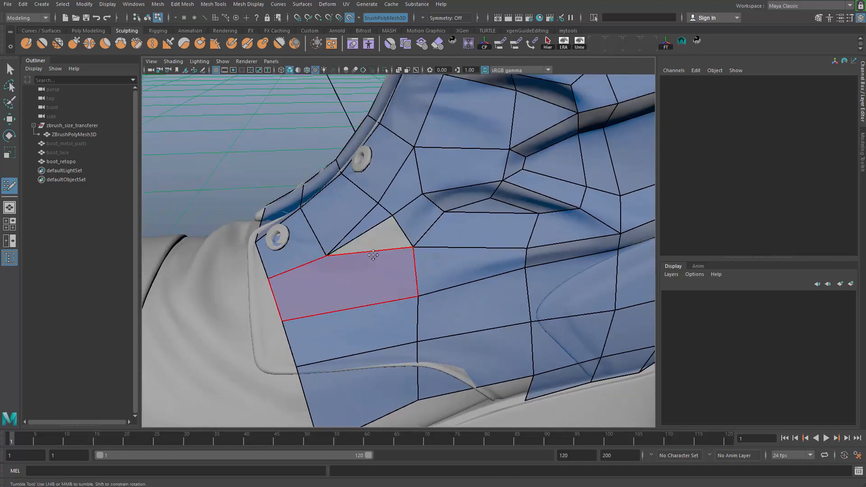
{"action": "left_click", "coordinate": [384, 280], "text": "ctrl+shift"}
Fill the opening below the lowest eyelet with two quads and adjust their rear corner vertices.
{"action": "left_click", "coordinate": [385, 253], "text": "shift"}
{"action": "left_click_drag", "start_coordinate": [421, 247], "coordinate": [438, 246]}
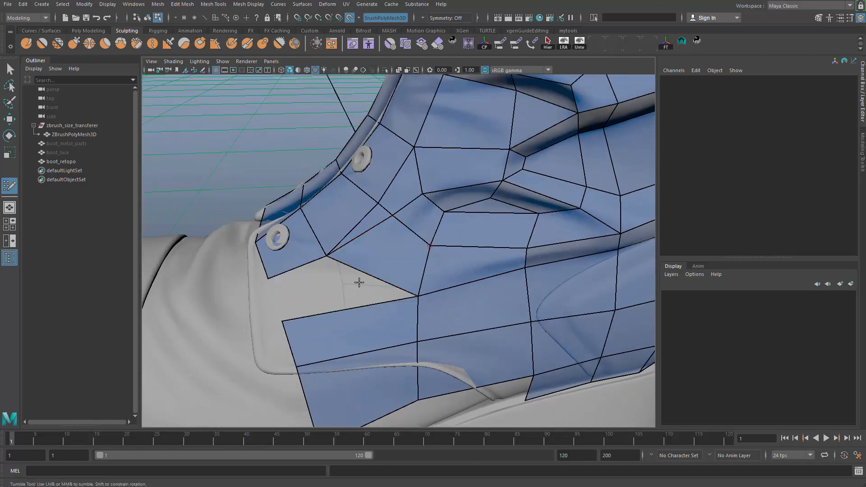
{"action": "left_click", "coordinate": [360, 284], "text": "shift"}
{"action": "left_click_drag", "start_coordinate": [416, 296], "coordinate": [406, 298]}
{"action": "right_click_drag", "start_coordinate": [405, 297], "coordinate": [363, 290], "text": "alt"}
{"action": "middle_click_drag", "start_coordinate": [363, 290], "coordinate": [350, 232], "text": "alt"}
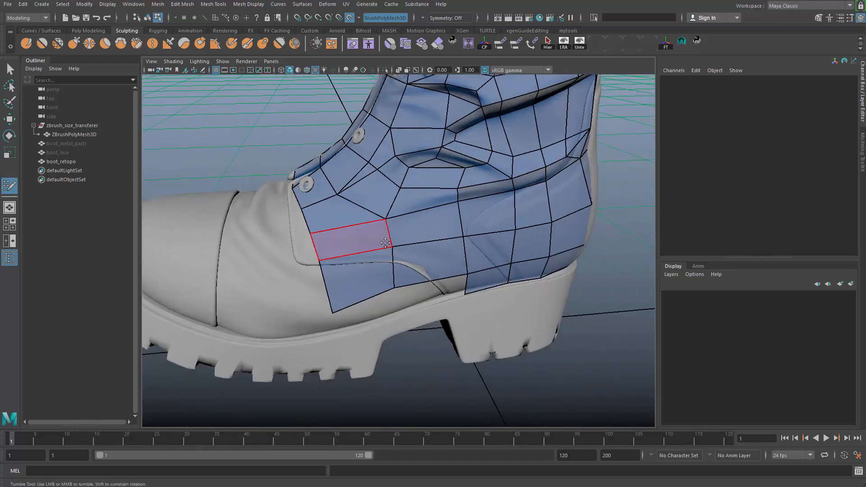
Delete the two stacked front faces below the lowest eyelet, keeping the larger quad beneath them.
{"action": "left_click_drag", "start_coordinate": [356, 231], "coordinate": [349, 224], "text": "alt"}
{"action": "left_click_drag", "start_coordinate": [387, 271], "coordinate": [377, 265], "text": "alt"}
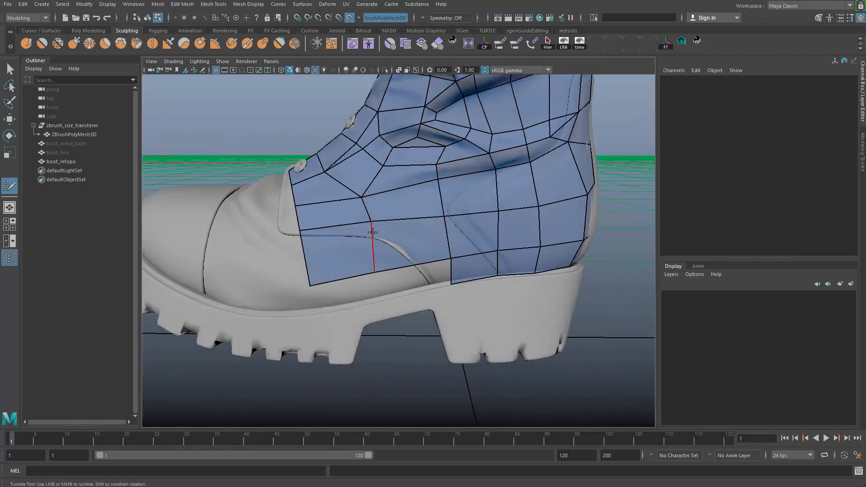
{"action": "left_click_drag", "start_coordinate": [373, 223], "coordinate": [426, 243], "text": "alt"}
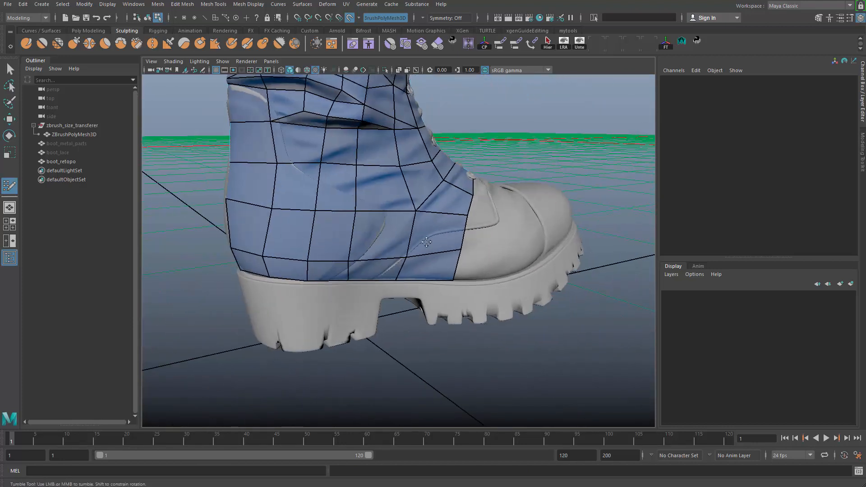
{"action": "left_click_drag", "start_coordinate": [384, 219], "coordinate": [443, 226], "text": "alt"}
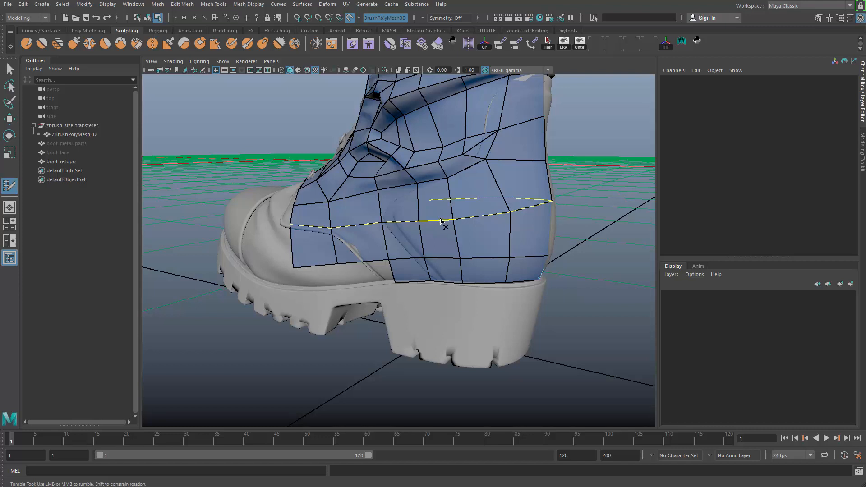
{"action": "left_click_drag", "start_coordinate": [342, 243], "coordinate": [357, 241], "text": "alt"}
{"action": "right_click_drag", "start_coordinate": [357, 241], "coordinate": [379, 240], "text": "alt"}
{"action": "left_click", "coordinate": [317, 216], "text": "ctrl+shift"}
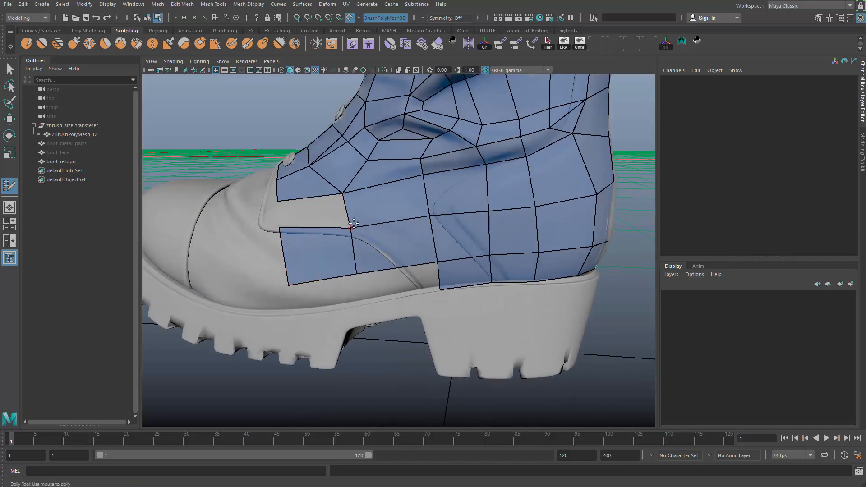
{"action": "left_click", "coordinate": [312, 185], "text": "ctrl+shift"}
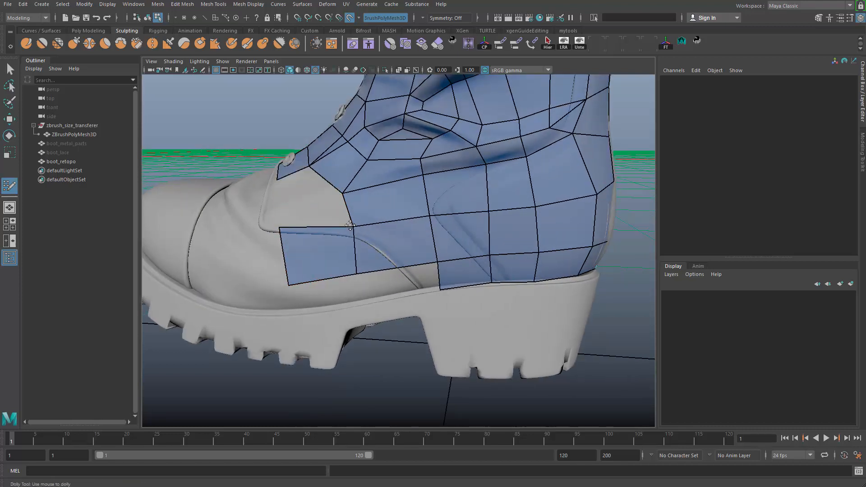
Shift the vertices around the opening below the lowest eyelet and fill its upper part with a quad.
{"action": "left_click_drag", "start_coordinate": [285, 227], "coordinate": [299, 279]}
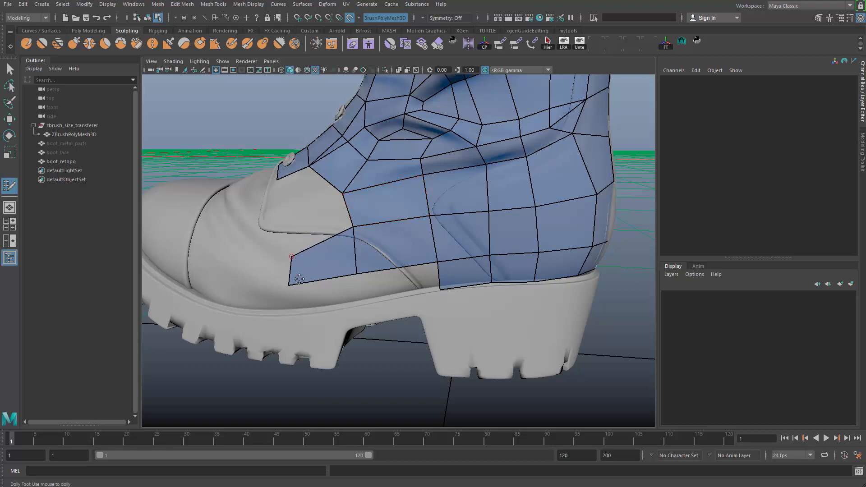
{"action": "left_click_drag", "start_coordinate": [332, 228], "coordinate": [352, 207], "text": "alt"}
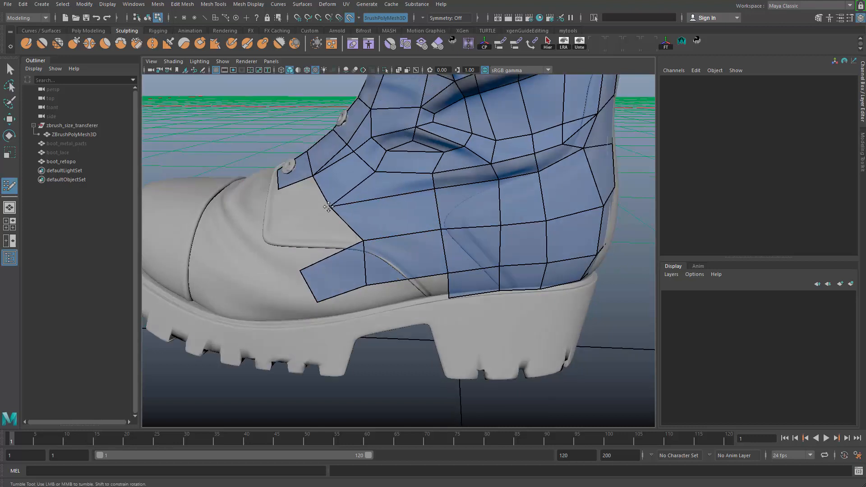
{"action": "left_click_drag", "start_coordinate": [366, 284], "coordinate": [376, 283]}
{"action": "left_click_drag", "start_coordinate": [364, 241], "coordinate": [351, 244]}
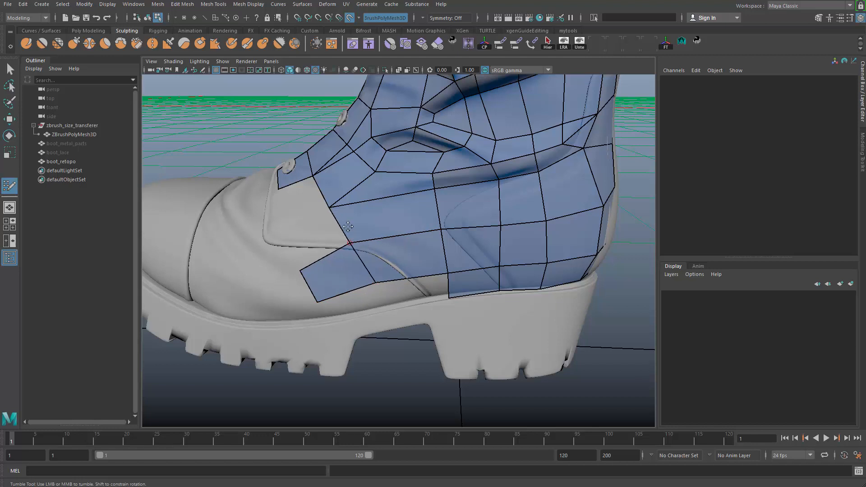
{"action": "left_click_drag", "start_coordinate": [330, 208], "coordinate": [364, 202]}
{"action": "left_click", "coordinate": [356, 249], "text": "shift"}
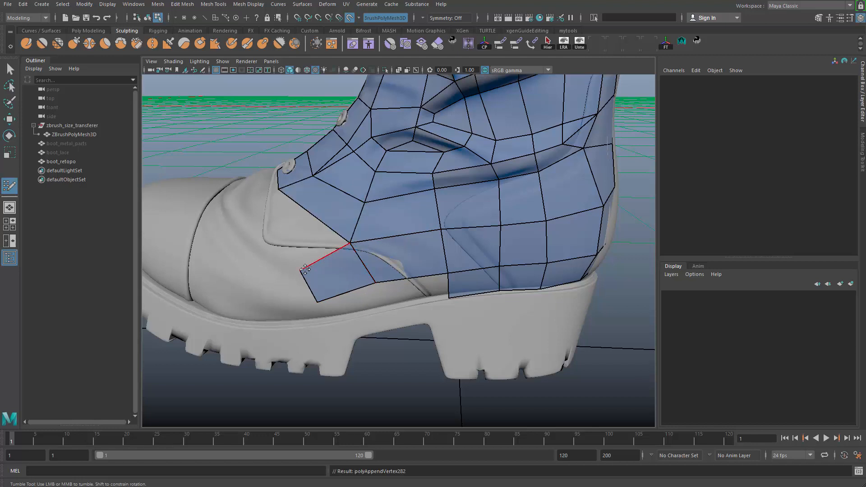
Delete the lowest front quad, straighten the exposed edge, and build two new quads from dots placed toward the toe.
{"action": "left_click_drag", "start_coordinate": [325, 253], "coordinate": [341, 260], "text": "alt"}
{"action": "left_click", "coordinate": [340, 259], "text": "ctrl+shift"}
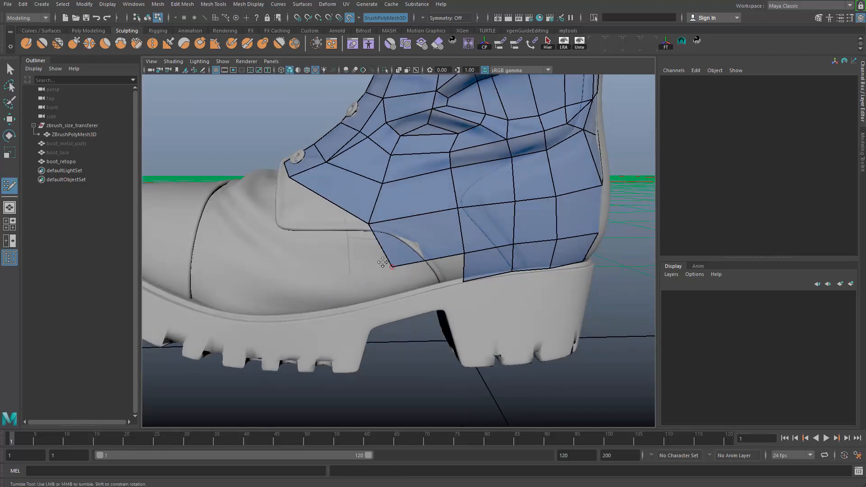
{"action": "left_click_drag", "start_coordinate": [392, 267], "coordinate": [377, 270]}
{"action": "left_click_drag", "start_coordinate": [369, 224], "coordinate": [390, 260]}
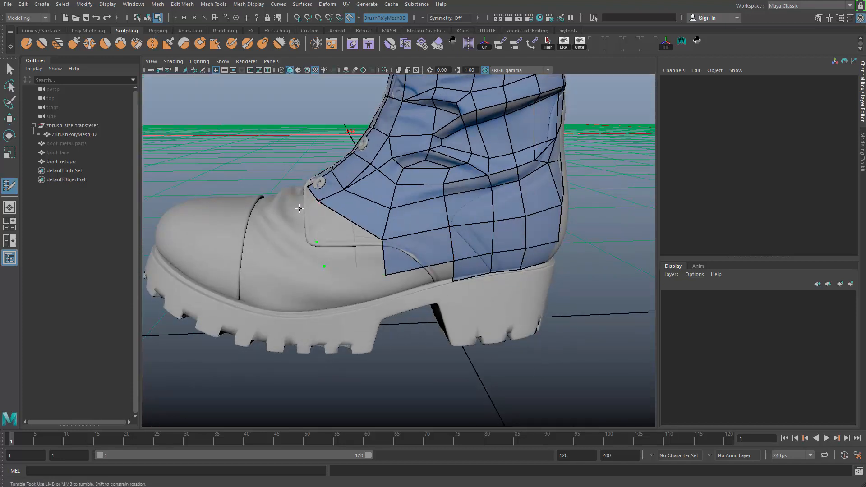
{"action": "left_click", "coordinate": [327, 220], "text": "shift"}
{"action": "left_click", "coordinate": [351, 257], "text": "shift"}
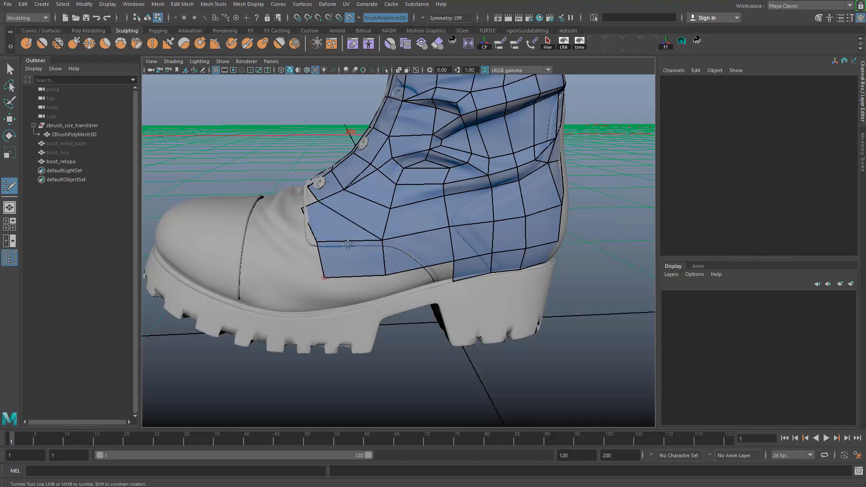
Replace the faces diagonally behind the lowest eyelet with one long quad and delete the wide face behind it.
{"action": "mouse_move", "coordinate": [351, 257]}
{"action": "left_mouse_down", "text": "alt"}
{"action": "mouse_move", "coordinate": [369, 249]}
{"action": "mouse_move", "coordinate": [338, 251]}
{"action": "mouse_move", "coordinate": [353, 222]}
{"action": "left_mouse_up", "text": "alt"}
{"action": "right_click_drag", "start_coordinate": [355, 223], "coordinate": [380, 225], "text": "alt"}
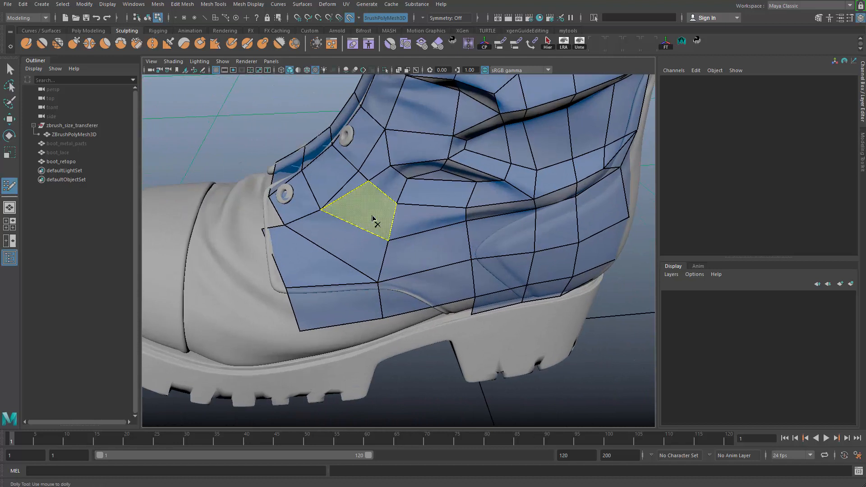
{"action": "left_click", "coordinate": [373, 219], "text": "ctrl+shift"}
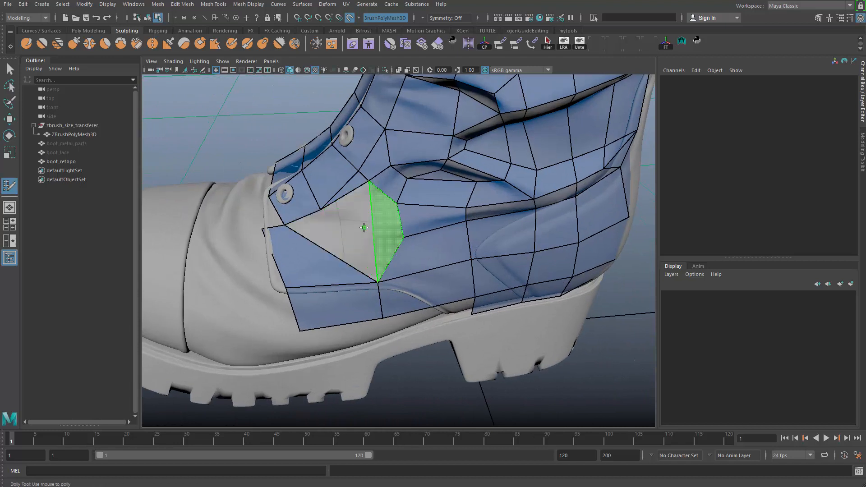
{"action": "key", "text": "ctrl+z"}
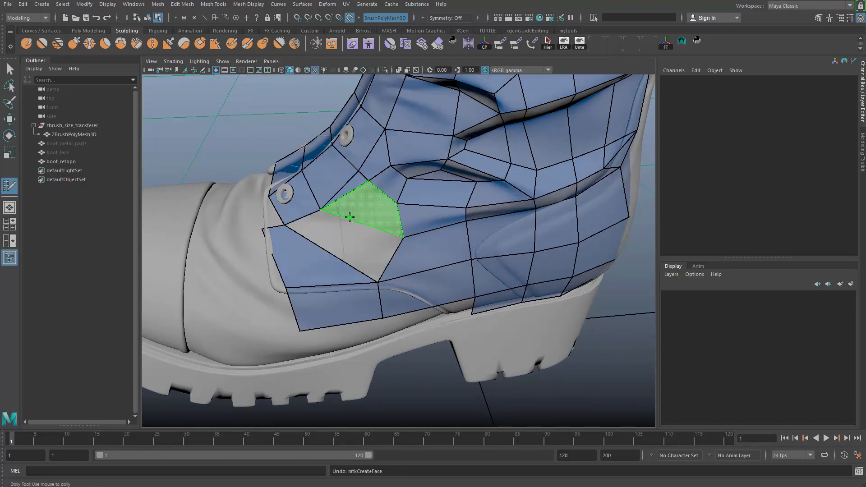
{"action": "left_click", "coordinate": [346, 220], "text": "shift"}
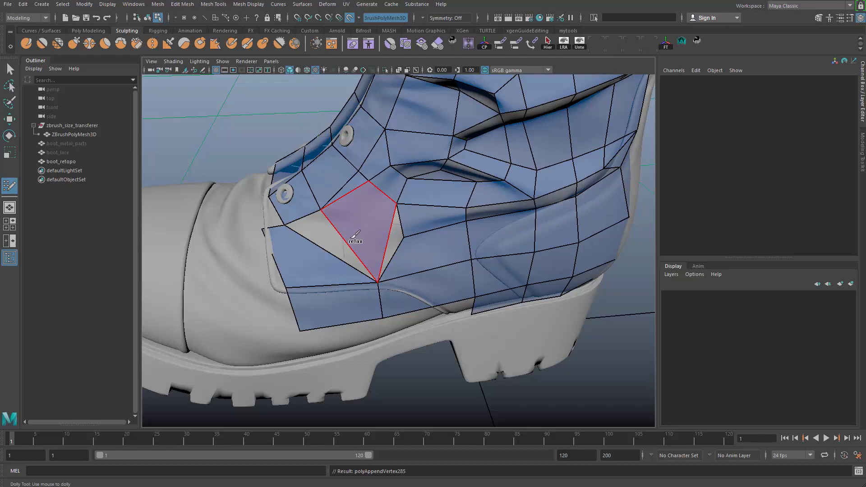
{"action": "left_click", "coordinate": [402, 252], "text": "ctrl+shift"}
{"action": "left_click_drag", "start_coordinate": [378, 281], "coordinate": [374, 275]}
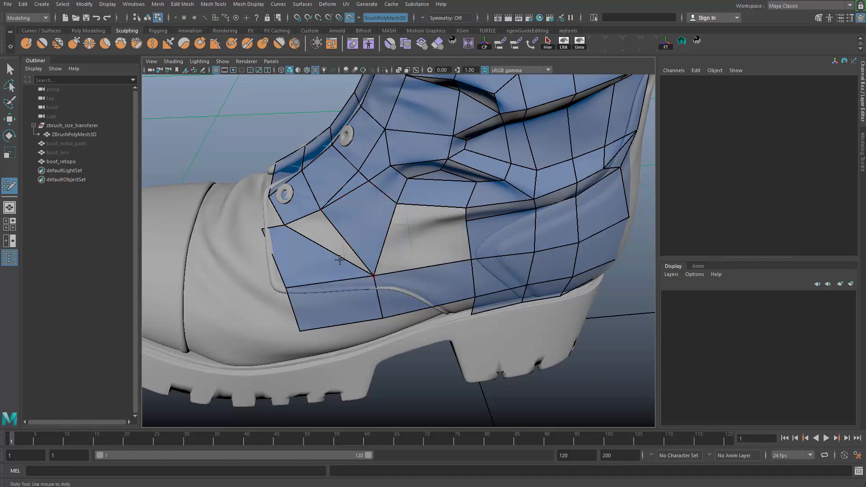
Rebuild the front face below the lowest eyelet as one quad and fill the opening behind it with a quad and a triangle.
{"action": "left_click", "coordinate": [296, 252], "text": "ctrl+shift"}
{"action": "left_click", "coordinate": [333, 259], "text": "shift"}
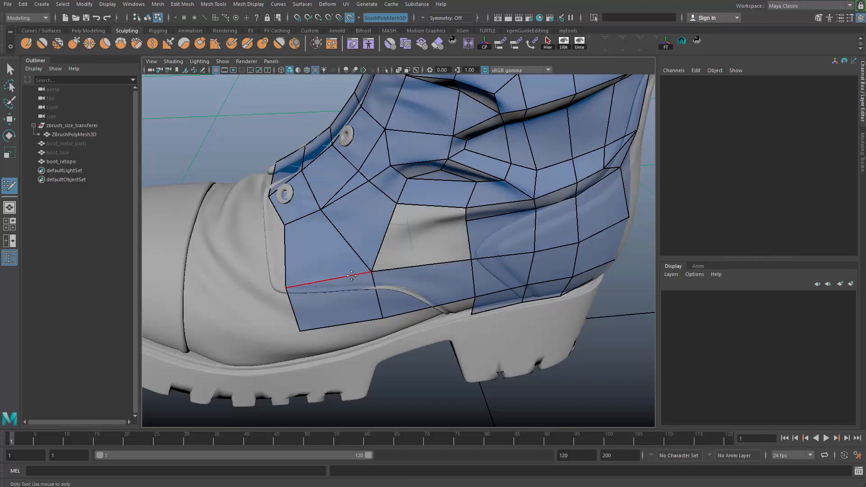
{"action": "left_click_drag", "start_coordinate": [351, 276], "coordinate": [429, 203], "text": "alt"}
{"action": "mouse_move", "coordinate": [342, 231]}
{"action": "left_mouse_down", "text": "alt"}
{"action": "mouse_move", "coordinate": [391, 247]}
{"action": "mouse_move", "coordinate": [462, 252]}
{"action": "left_mouse_up", "text": "alt"}
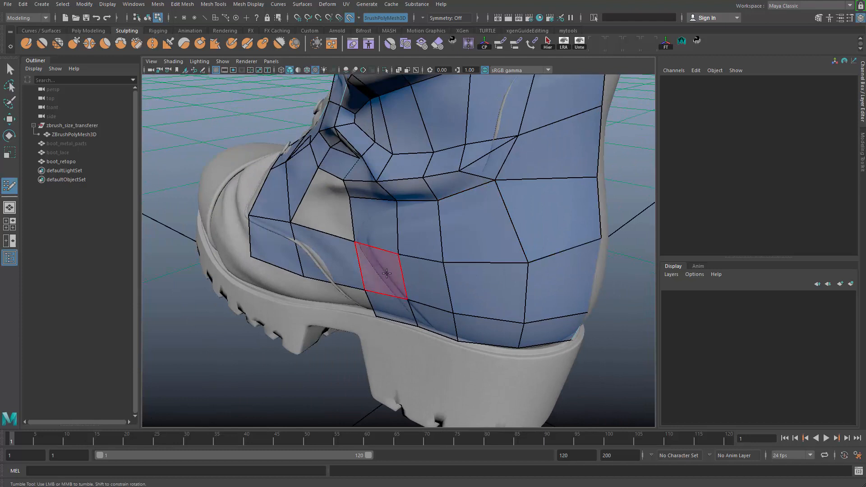
{"action": "left_click_drag", "start_coordinate": [387, 274], "coordinate": [377, 226], "text": "alt"}
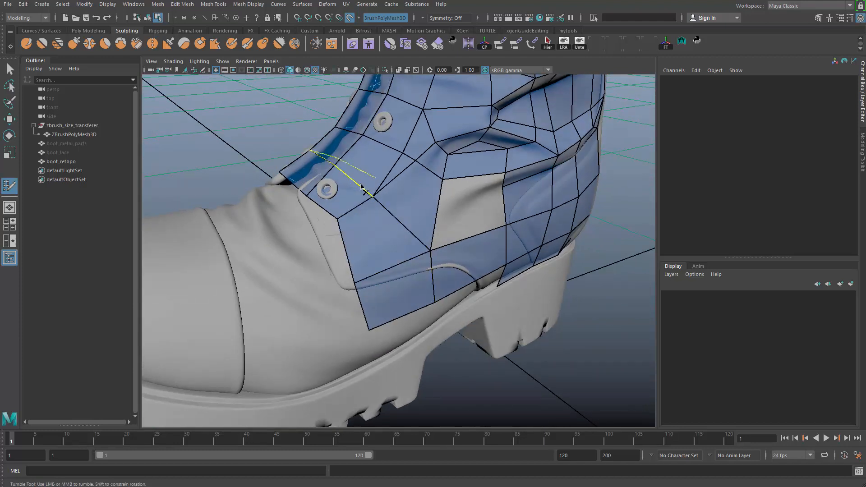
{"action": "mouse_move", "coordinate": [286, 207]}
{"action": "left_mouse_down", "text": "alt"}
{"action": "mouse_move", "coordinate": [417, 204]}
{"action": "mouse_move", "coordinate": [414, 192]}
{"action": "mouse_move", "coordinate": [412, 219]}
{"action": "mouse_move", "coordinate": [356, 175]}
{"action": "mouse_move", "coordinate": [362, 195]}
{"action": "left_mouse_up", "text": "alt"}
{"action": "left_click", "coordinate": [399, 186], "text": "shift"}
{"action": "left_click", "coordinate": [384, 213], "text": "shift"}
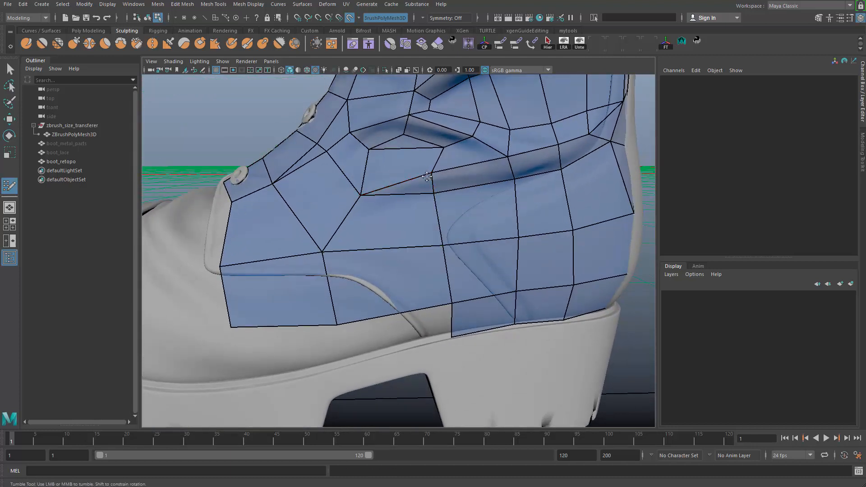
Adjust the vertices beneath the lower ankle fold and replace the two faces there with a quad and a triangle.
{"action": "left_click_drag", "start_coordinate": [427, 177], "coordinate": [433, 180]}
{"action": "left_click_drag", "start_coordinate": [431, 194], "coordinate": [416, 169]}
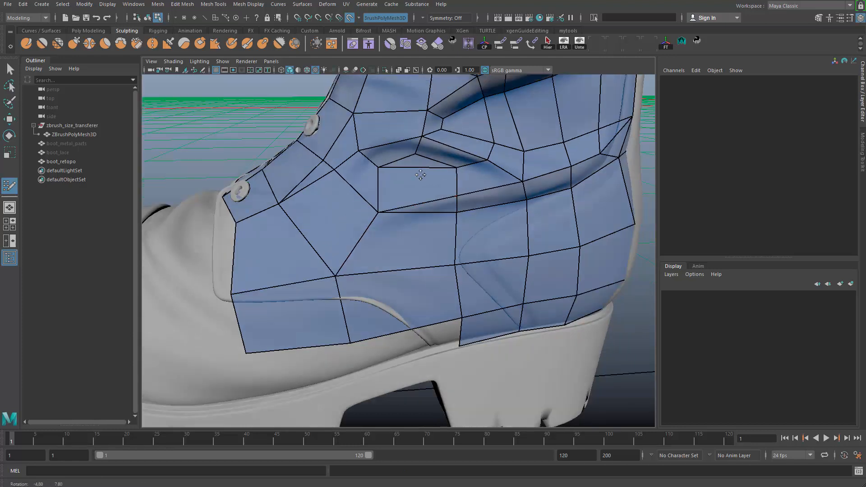
{"action": "left_click", "coordinate": [416, 183], "text": "ctrl+shift"}
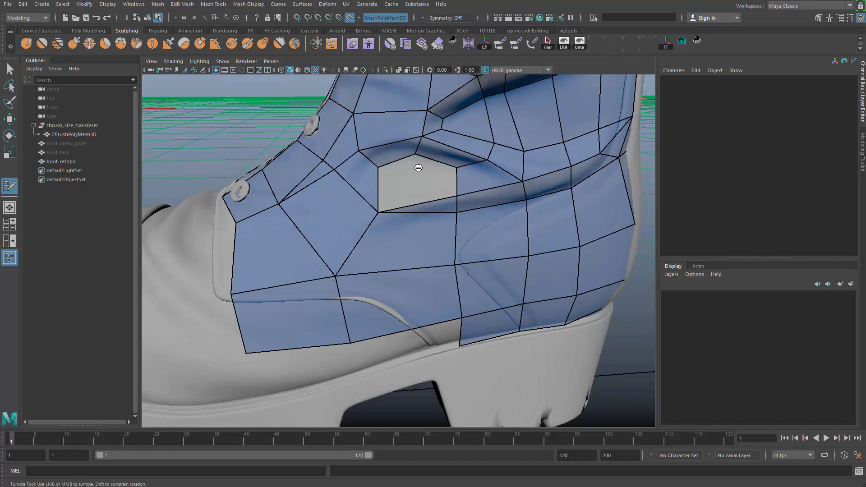
{"action": "right_click_drag", "start_coordinate": [420, 182], "coordinate": [433, 146], "text": "alt"}
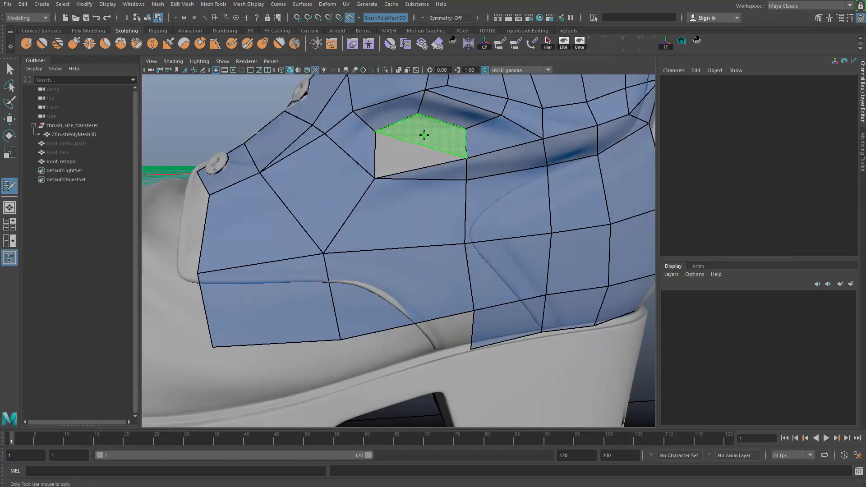
{"action": "left_click", "coordinate": [425, 135], "text": "shift"}
{"action": "left_click", "coordinate": [400, 150], "text": "shift"}
Try replacing the two adjoining triangles beneath the lower ankle fold with a single quad.
{"action": "right_click_drag", "start_coordinate": [402, 195], "coordinate": [399, 181], "text": "alt"}
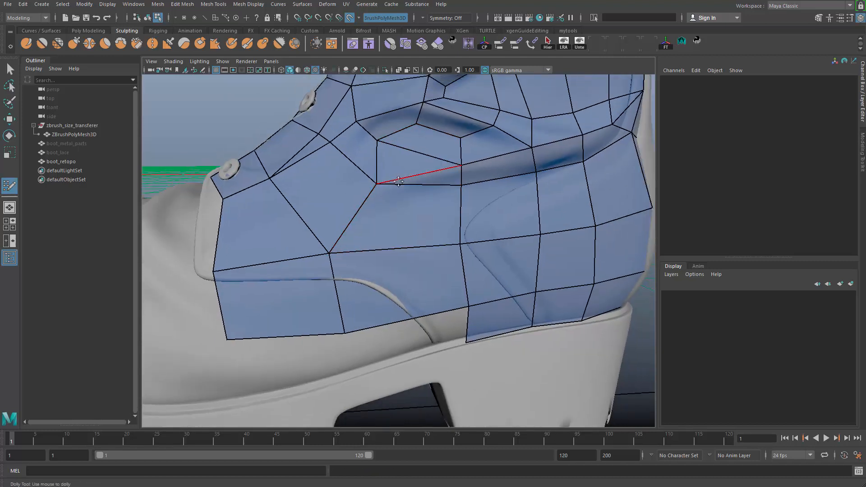
{"action": "left_click_drag", "start_coordinate": [398, 182], "coordinate": [407, 204], "text": "alt"}
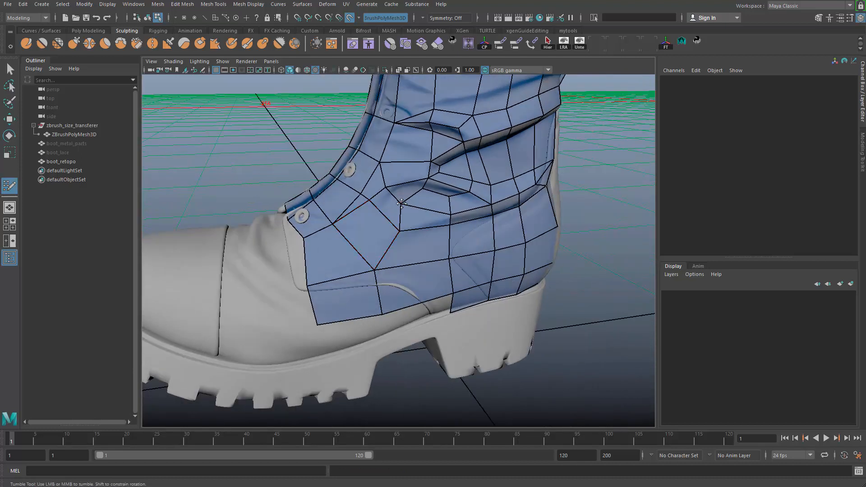
{"action": "scroll", "coordinate": [481, 273], "scroll_direction": "up", "scroll_amount": 3}
{"action": "left_click_drag", "start_coordinate": [481, 274], "coordinate": [456, 147], "text": "alt"}
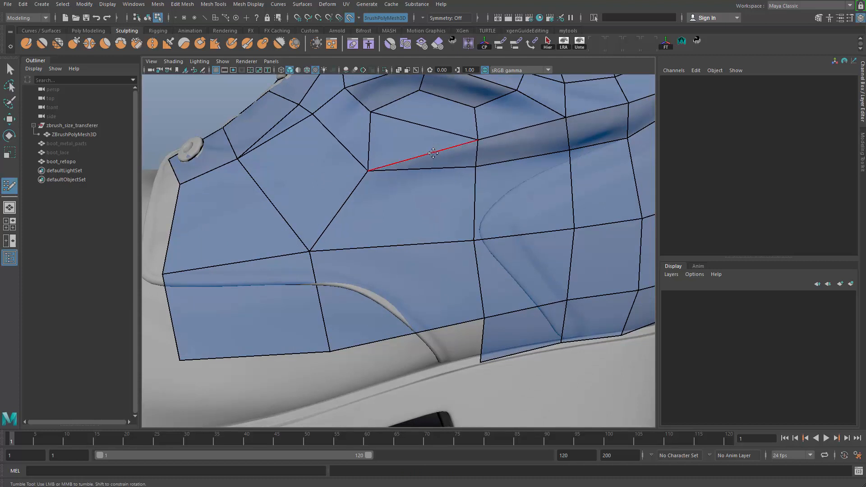
{"action": "left_click", "coordinate": [434, 153], "text": "ctrl+shift"}
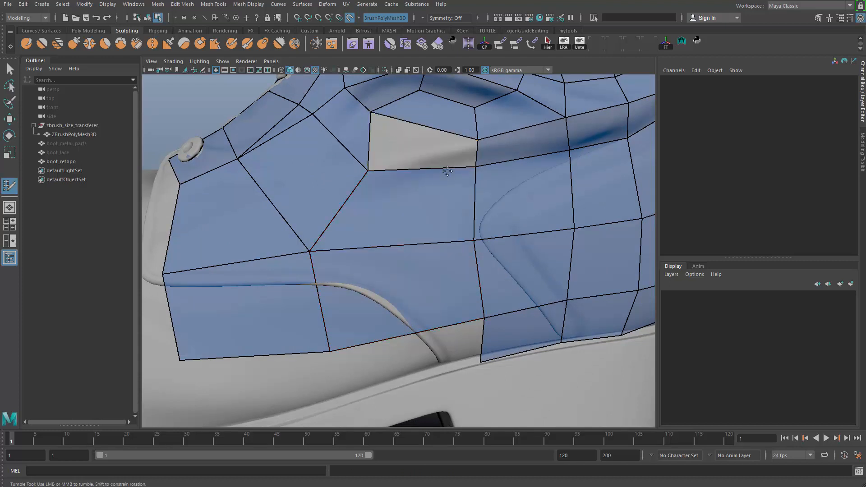
{"action": "left_click", "coordinate": [421, 156], "text": "shift"}
{"action": "scroll", "coordinate": [420, 167], "scroll_direction": "down", "scroll_amount": 2}
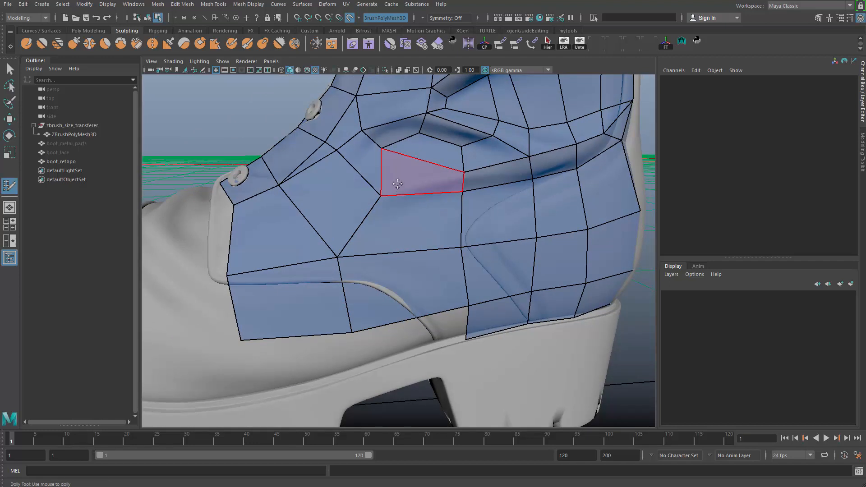
Undo the single-quad replacement beneath the ankle fold and shift the triangles' shared front vertex slightly down and forward.
{"action": "left_click_drag", "start_coordinate": [424, 239], "coordinate": [499, 197], "text": "alt"}
{"action": "scroll", "coordinate": [519, 162], "scroll_direction": "up", "scroll_amount": 3}
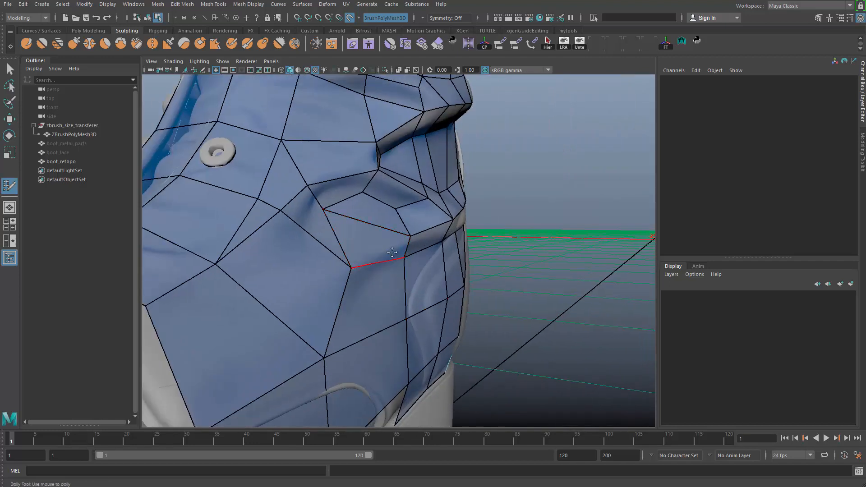
{"action": "left_click_drag", "start_coordinate": [334, 217], "coordinate": [392, 281], "text": "alt"}
{"action": "key", "text": "ctrl+z"}
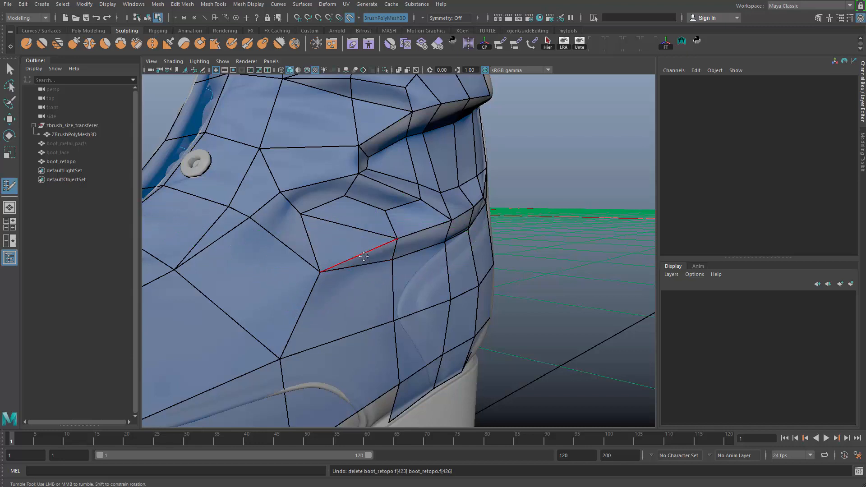
{"action": "left_click_drag", "start_coordinate": [320, 266], "coordinate": [316, 270]}
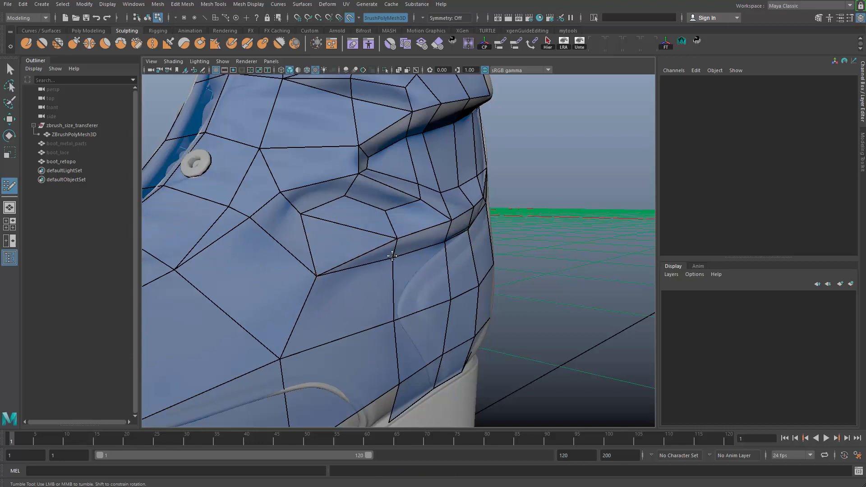
Extend the side panel's bottom edge to the sole with two quads reaching from the heel section to the front edge.
{"action": "right_click_drag", "start_coordinate": [426, 276], "coordinate": [315, 290], "text": "alt"}
{"action": "left_click_drag", "start_coordinate": [315, 290], "coordinate": [310, 309], "text": "alt"}
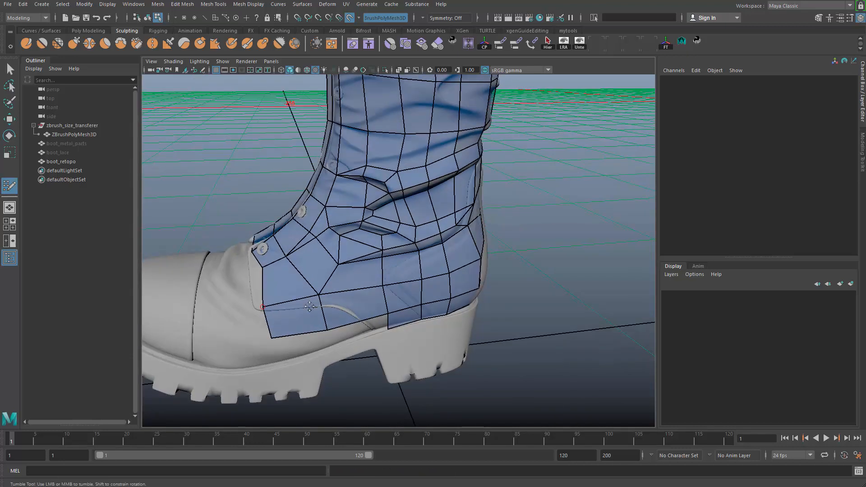
{"action": "right_click_drag", "start_coordinate": [310, 309], "coordinate": [314, 266], "text": "alt"}
{"action": "left_click_drag", "start_coordinate": [314, 265], "coordinate": [319, 260], "text": "alt"}
{"action": "scroll", "coordinate": [319, 260], "scroll_direction": "up", "scroll_amount": 8}
{"action": "middle_click_drag", "start_coordinate": [393, 316], "coordinate": [383, 258], "text": "alt"}
{"action": "left_click_drag", "start_coordinate": [383, 258], "coordinate": [389, 231], "text": "alt"}
{"action": "left_click_drag", "start_coordinate": [425, 258], "coordinate": [319, 300], "text": "alt"}
{"action": "right_click_drag", "start_coordinate": [319, 299], "coordinate": [421, 265], "text": "alt"}
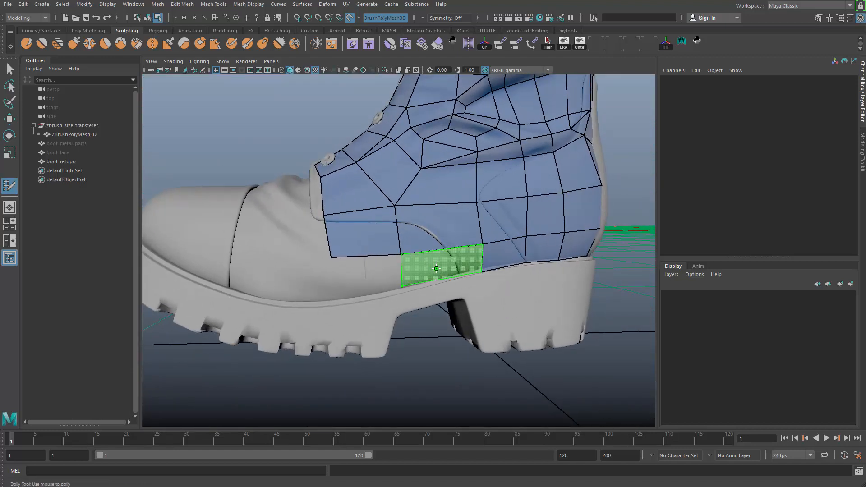
{"action": "left_click", "coordinate": [339, 299]}
{"action": "left_click", "coordinate": [394, 289], "text": "shift"}
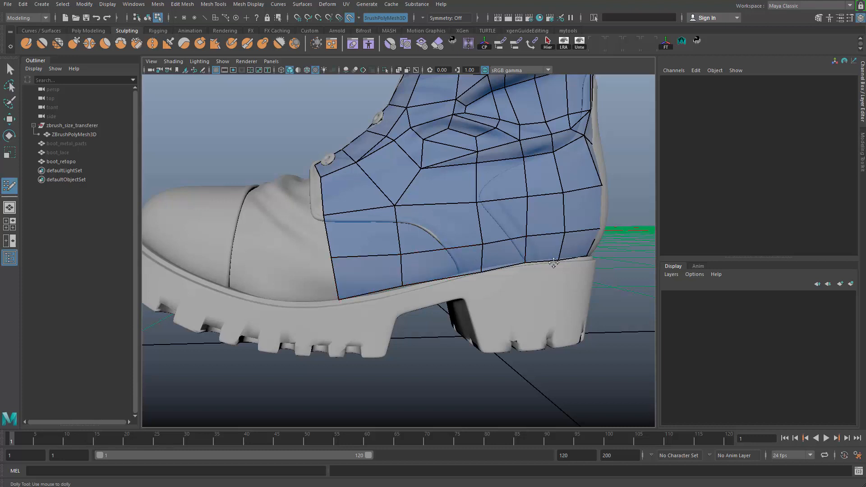
Remove the extra vertical edge in the heel section and shift the adjacent edge and its bottom vertex forward to even the quad widths.
{"action": "left_click_drag", "start_coordinate": [554, 264], "coordinate": [377, 253], "text": "alt"}
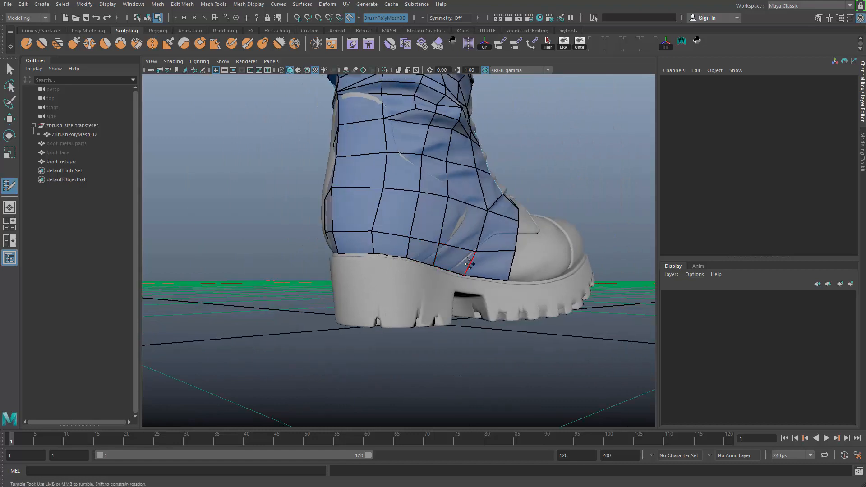
{"action": "mouse_move", "coordinate": [470, 274]}
{"action": "left_mouse_down", "text": "alt"}
{"action": "mouse_move", "coordinate": [555, 290]}
{"action": "mouse_move", "coordinate": [532, 325]}
{"action": "left_mouse_up", "text": "alt"}
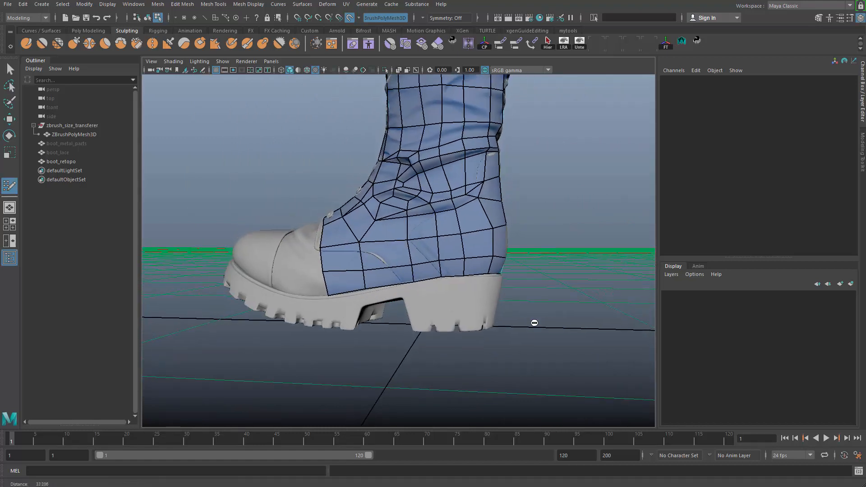
{"action": "scroll", "coordinate": [474, 266], "scroll_direction": "up", "scroll_amount": 5}
{"action": "left_click", "coordinate": [466, 289], "text": "ctrl+shift"}
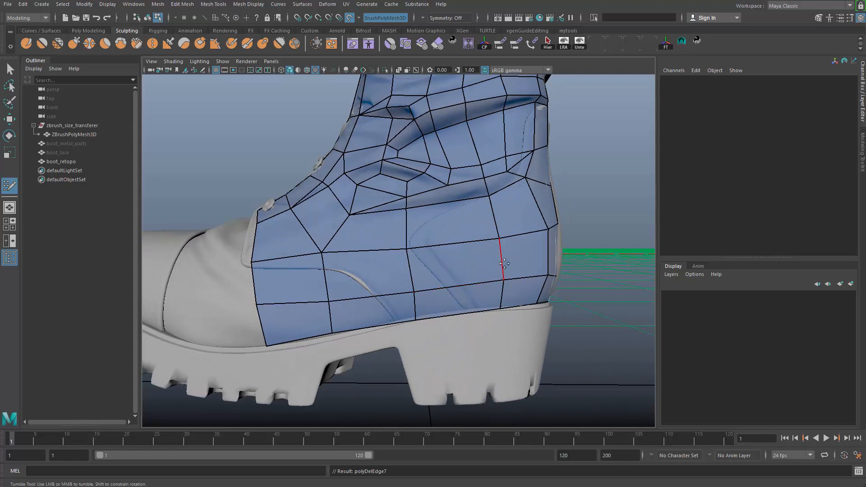
{"action": "left_click_drag", "start_coordinate": [504, 263], "coordinate": [485, 263]}
{"action": "left_click_drag", "start_coordinate": [499, 307], "coordinate": [481, 306]}
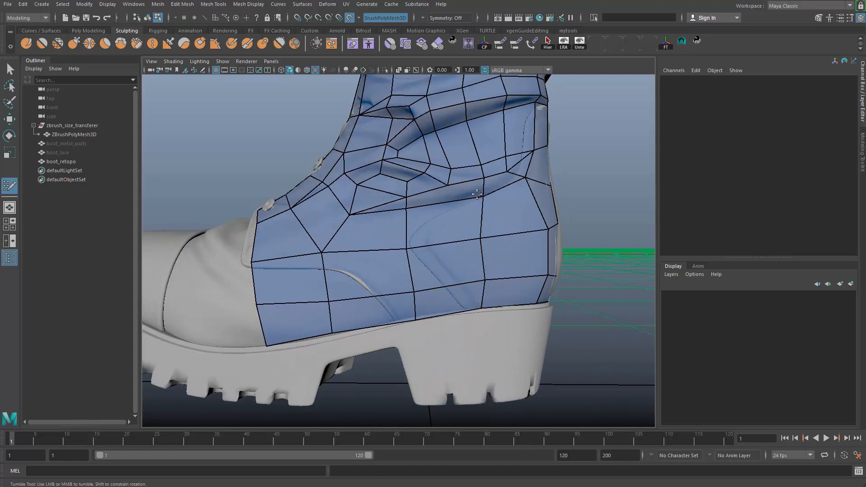
Delete the faces along the lower ankle fold toward the heel to open a gap for rebuilding.
{"action": "scroll", "coordinate": [477, 194], "scroll_direction": "up", "scroll_amount": 3}
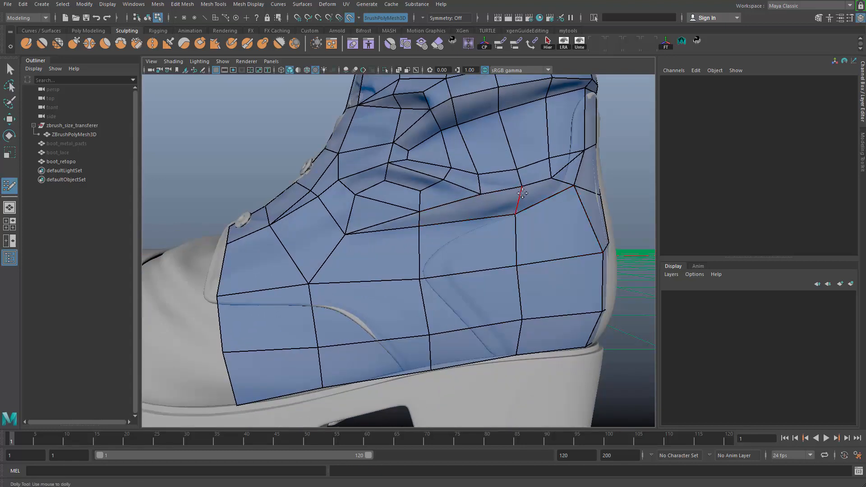
{"action": "left_click", "coordinate": [497, 211], "text": "ctrl+shift"}
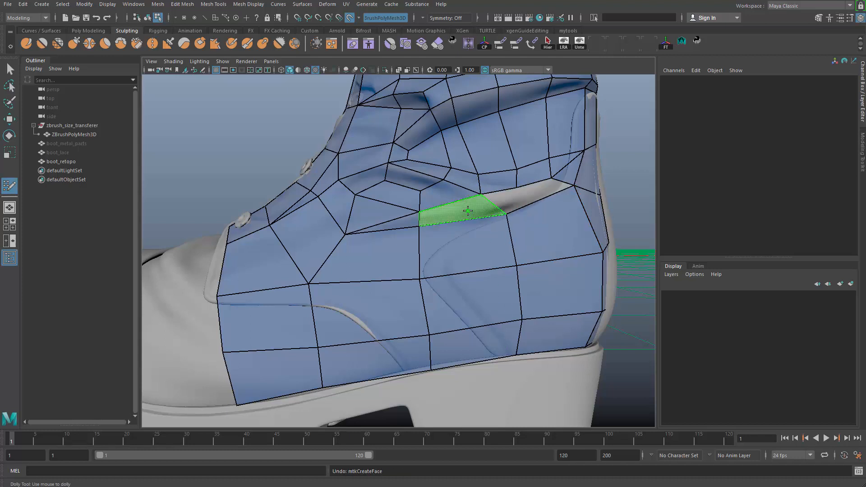
{"action": "left_click_drag", "start_coordinate": [477, 207], "coordinate": [472, 225], "text": "alt"}
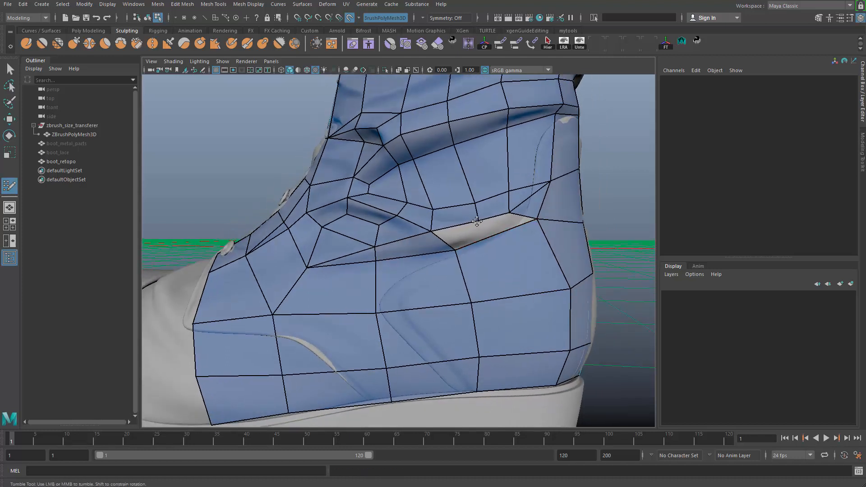
{"action": "left_click", "coordinate": [539, 211], "text": "ctrl+shift"}
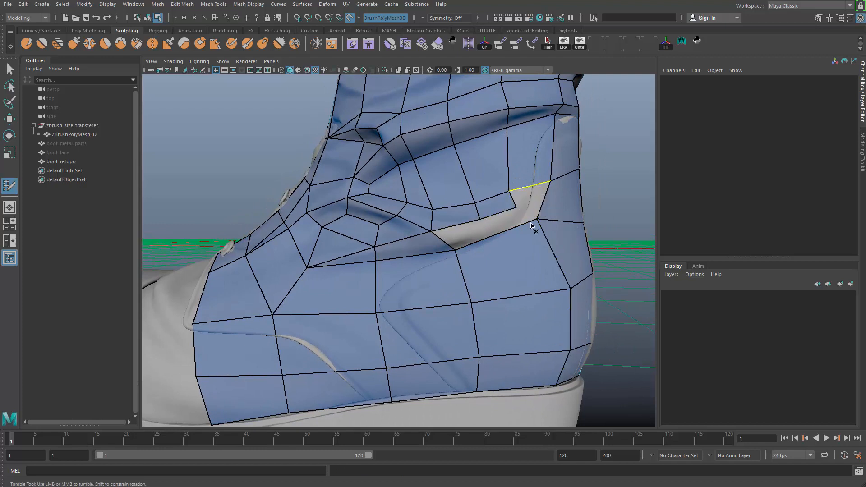
Shift the upper and lower vertices at the rear end of the fold gap to straighten the edge beside the heel.
{"action": "left_click_drag", "start_coordinate": [533, 217], "coordinate": [535, 220]}
{"action": "left_click_drag", "start_coordinate": [549, 180], "coordinate": [544, 182]}
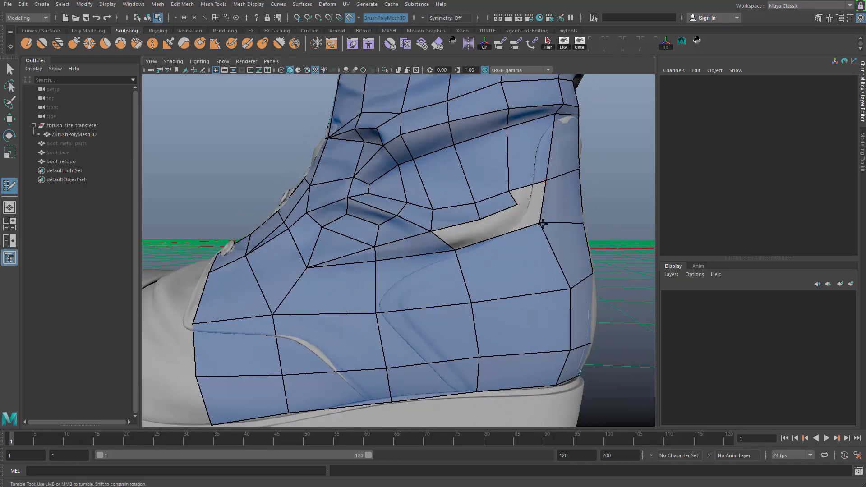
{"action": "left_click_drag", "start_coordinate": [537, 221], "coordinate": [553, 223]}
{"action": "left_click_drag", "start_coordinate": [544, 181], "coordinate": [549, 182]}
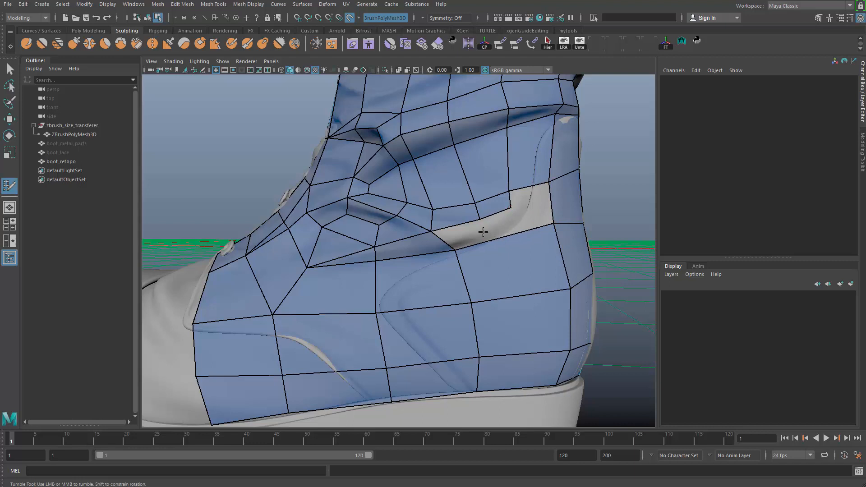
Clear the two small quads above the fold gap and rebuild the row with quads reaching back to the heel edge.
{"action": "right_click_drag", "start_coordinate": [483, 232], "coordinate": [473, 246], "text": "alt"}
{"action": "left_click", "coordinate": [494, 215], "text": "ctrl+shift"}
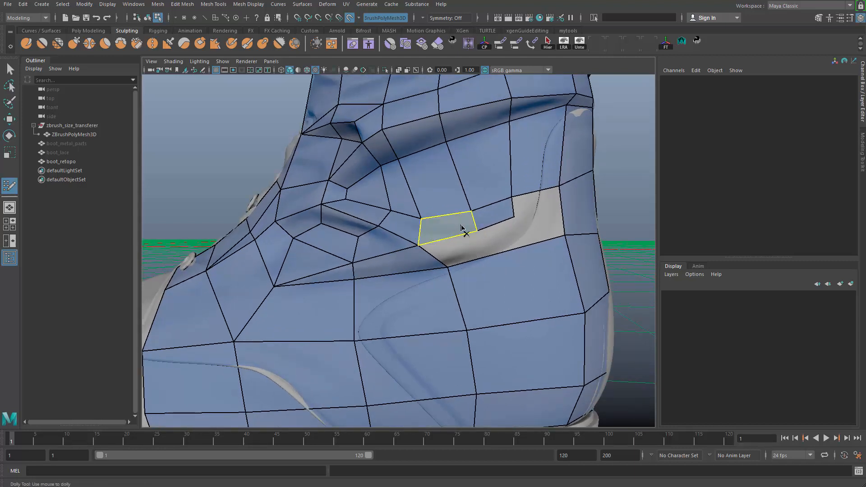
{"action": "left_click", "coordinate": [462, 228], "text": "ctrl+shift"}
{"action": "left_click_drag", "start_coordinate": [473, 244], "coordinate": [464, 236], "text": "alt"}
{"action": "left_click", "coordinate": [465, 237], "text": "shift"}
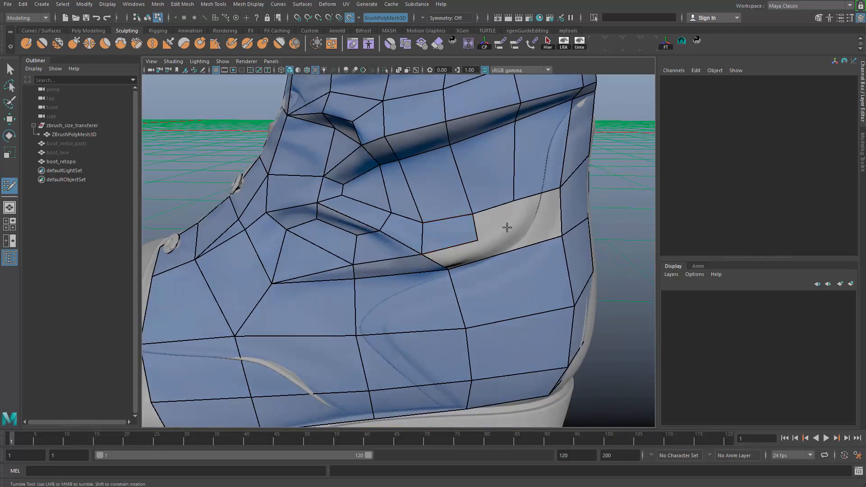
{"action": "left_click_drag", "start_coordinate": [527, 222], "coordinate": [526, 220], "text": "alt"}
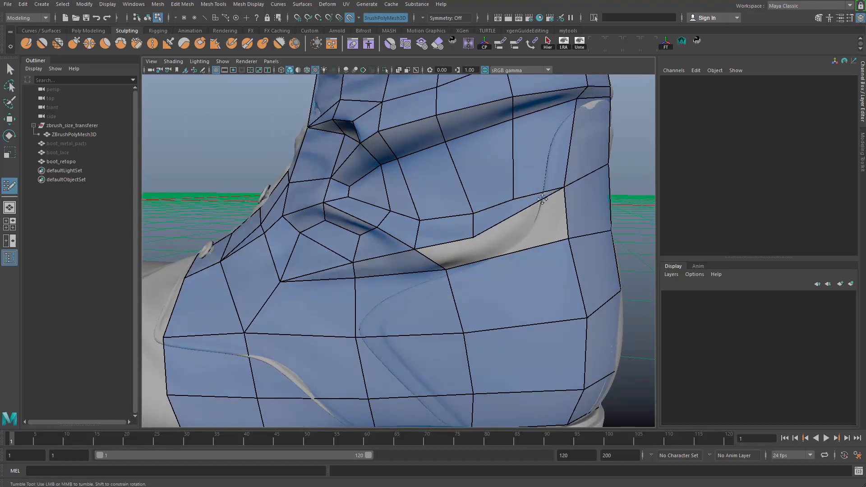
Adjust the vertices along the gap's upper edge, moving the front one backward toward the heel.
{"action": "left_click_drag", "start_coordinate": [564, 187], "coordinate": [560, 192]}
{"action": "left_click_drag", "start_coordinate": [474, 237], "coordinate": [482, 231]}
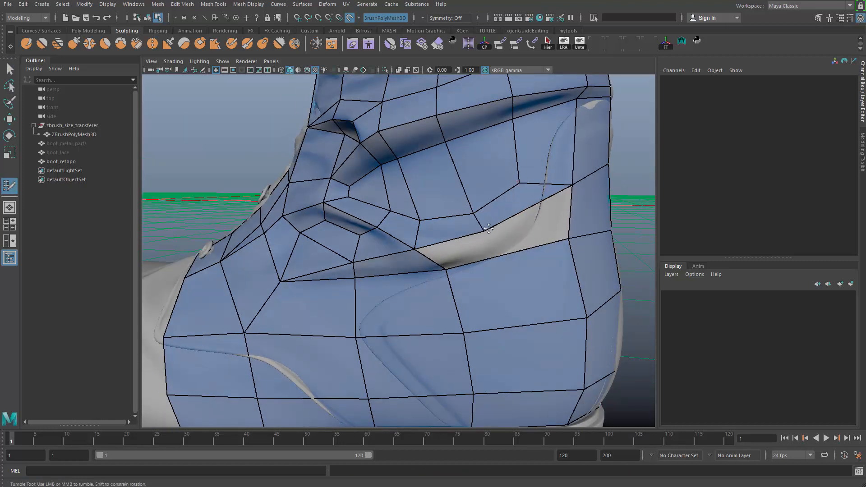
{"action": "mouse_move", "coordinate": [562, 191]}
{"action": "left_mouse_down"}
{"action": "mouse_move", "coordinate": [569, 188]}
{"action": "mouse_move", "coordinate": [558, 189]}
{"action": "left_mouse_up"}
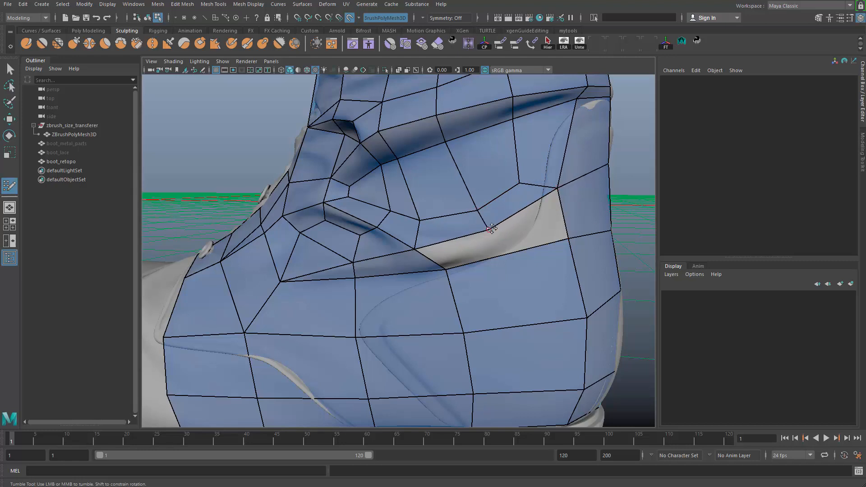
Examine the quad flow around the open ankle gap, heel and sole edge from several angles.
{"action": "scroll", "coordinate": [490, 231], "scroll_direction": "down", "scroll_amount": 2}
{"action": "middle_click_drag", "start_coordinate": [489, 232], "coordinate": [481, 201], "text": "alt"}
{"action": "scroll", "coordinate": [481, 200], "scroll_direction": "up", "scroll_amount": 2}
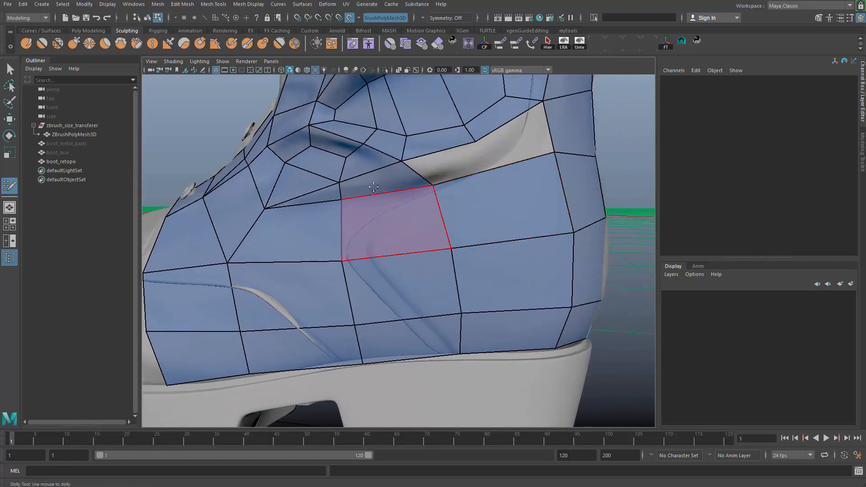
{"action": "scroll", "coordinate": [384, 219], "scroll_direction": "down", "scroll_amount": 2}
{"action": "mouse_move", "coordinate": [380, 220]}
{"action": "left_mouse_down", "text": "alt"}
{"action": "mouse_move", "coordinate": [410, 223]}
{"action": "mouse_move", "coordinate": [372, 224]}
{"action": "left_mouse_up", "text": "alt"}
{"action": "middle_click_drag", "start_coordinate": [408, 248], "coordinate": [355, 276], "text": "alt"}
{"action": "mouse_move", "coordinate": [379, 251]}
{"action": "left_mouse_down", "text": "alt"}
{"action": "mouse_move", "coordinate": [330, 252]}
{"action": "mouse_move", "coordinate": [379, 265]}
{"action": "left_mouse_up", "text": "alt"}
{"action": "middle_click_drag", "start_coordinate": [379, 265], "coordinate": [455, 193], "text": "alt"}
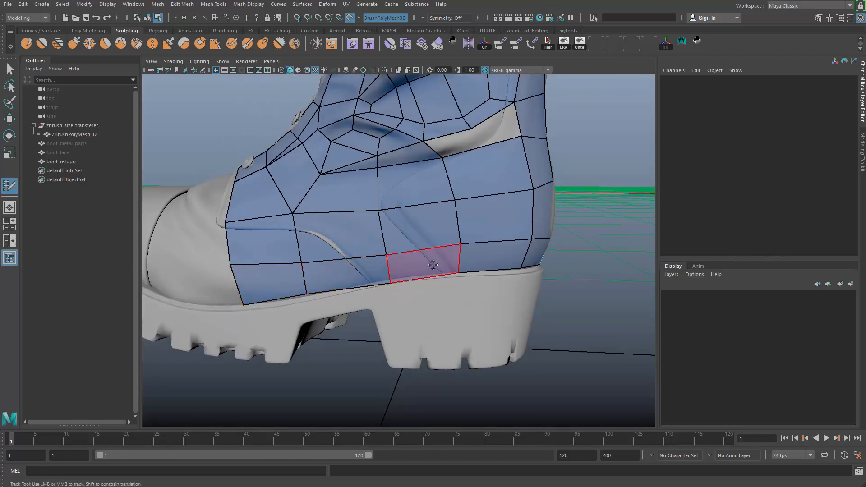
{"action": "left_click_drag", "start_coordinate": [505, 269], "coordinate": [467, 274], "text": "alt"}
{"action": "left_click_drag", "start_coordinate": [537, 280], "coordinate": [399, 286], "text": "alt"}
{"action": "scroll", "coordinate": [399, 270], "scroll_direction": "down", "scroll_amount": 4}
{"action": "left_click_drag", "start_coordinate": [340, 260], "coordinate": [488, 266], "text": "alt"}
{"action": "middle_click_drag", "start_coordinate": [489, 265], "coordinate": [399, 311], "text": "alt"}
{"action": "left_click_drag", "start_coordinate": [400, 311], "coordinate": [429, 302], "text": "alt"}
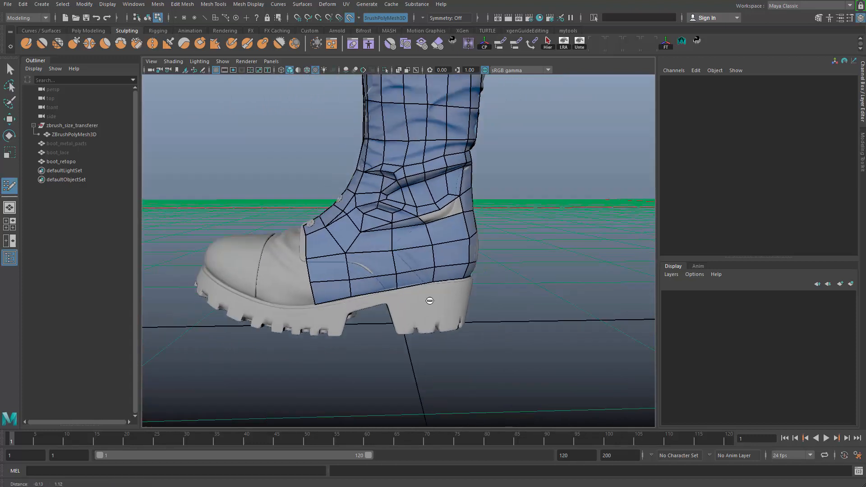
Try deleting the vertical edge loop running down to the ankle gap, and undo the deletion.
{"action": "scroll", "coordinate": [436, 261], "scroll_direction": "up", "scroll_amount": 5}
{"action": "middle_click_drag", "start_coordinate": [437, 246], "coordinate": [454, 271], "text": "alt"}
{"action": "scroll", "coordinate": [467, 292], "scroll_direction": "up", "scroll_amount": 1}
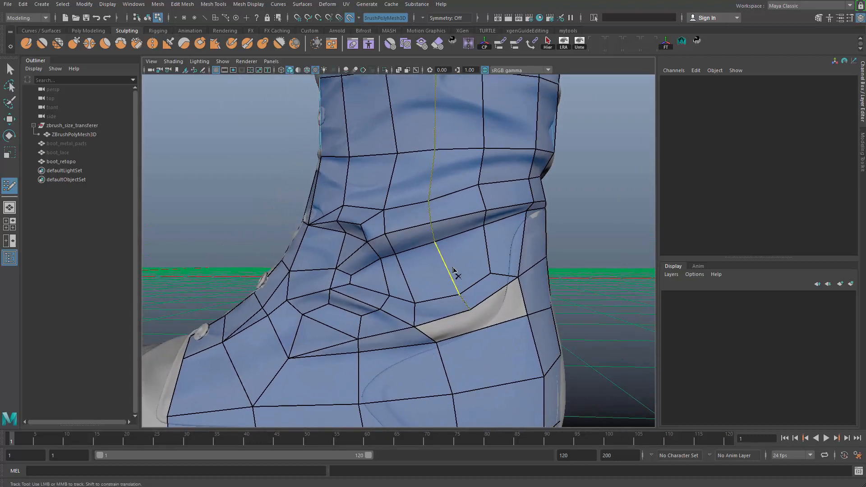
{"action": "left_click", "coordinate": [449, 270], "text": "ctrl+shift"}
{"action": "key", "text": "ctrl+z"}
Fill the lower ankle fold gap with one long quad and close the opening above it with a quad and a triangle.
{"action": "scroll", "coordinate": [429, 259], "scroll_direction": "down", "scroll_amount": 4}
{"action": "middle_click_drag", "start_coordinate": [440, 225], "coordinate": [447, 277], "text": "alt"}
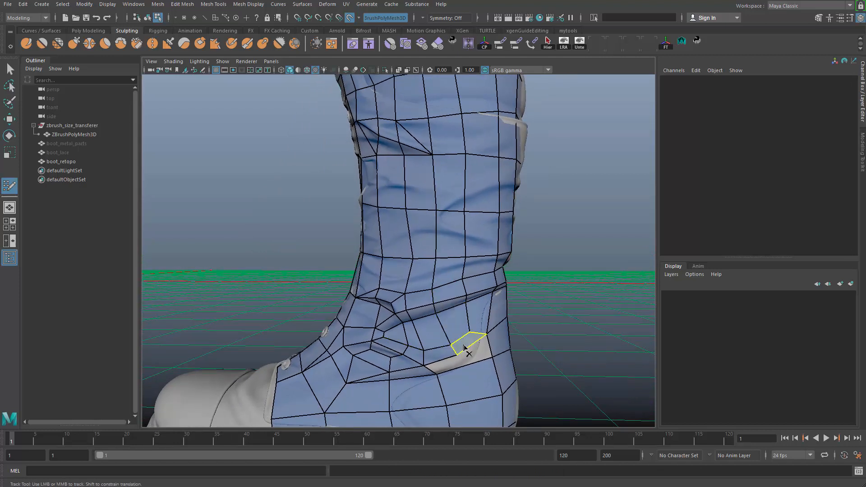
{"action": "scroll", "coordinate": [483, 333], "scroll_direction": "up", "scroll_amount": 2}
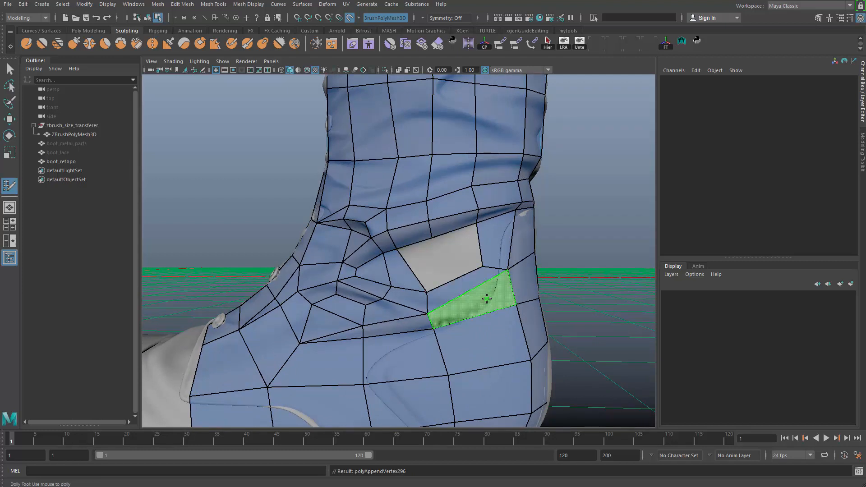
{"action": "left_click", "coordinate": [487, 298], "text": "shift"}
{"action": "left_click", "coordinate": [458, 263], "text": "shift"}
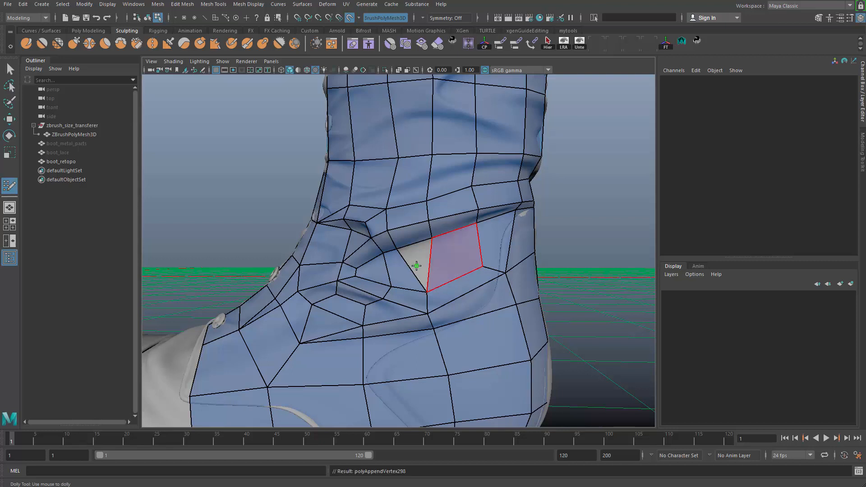
{"action": "left_click", "coordinate": [440, 295], "text": "ctrl+shift"}
Nudge the vertices at the rear and front ends of the filled ankle fold to smooth its outline.
{"action": "left_click_drag", "start_coordinate": [506, 270], "coordinate": [504, 270]}
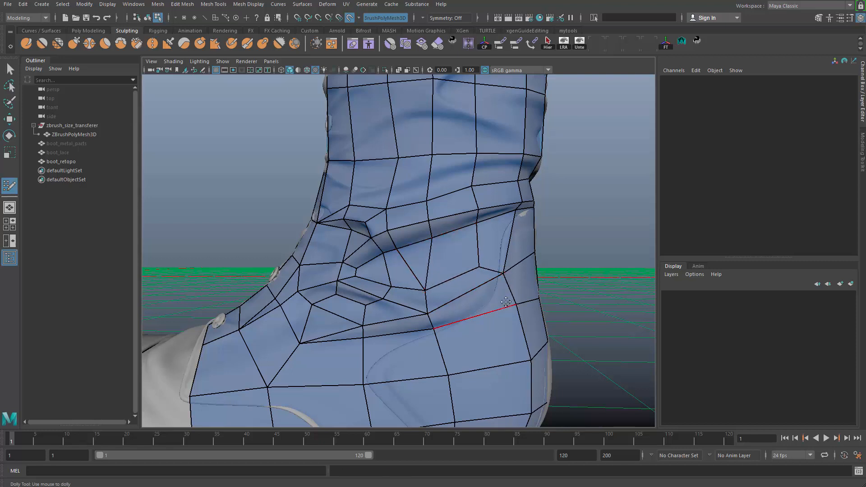
{"action": "right_click_drag", "start_coordinate": [479, 316], "coordinate": [439, 317], "text": "alt"}
{"action": "middle_click_drag", "start_coordinate": [438, 317], "coordinate": [441, 281], "text": "alt"}
{"action": "right_click_drag", "start_coordinate": [441, 281], "coordinate": [483, 266], "text": "alt"}
{"action": "left_click_drag", "start_coordinate": [436, 276], "coordinate": [441, 274]}
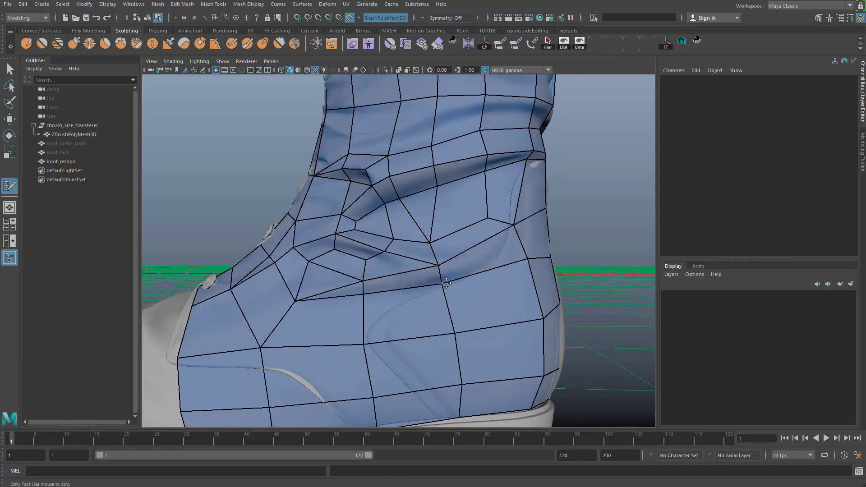
Review the overall quad distribution of the boot shaft, ankle and sole edge from the side.
{"action": "right_click_drag", "start_coordinate": [496, 253], "coordinate": [252, 265], "text": "alt"}
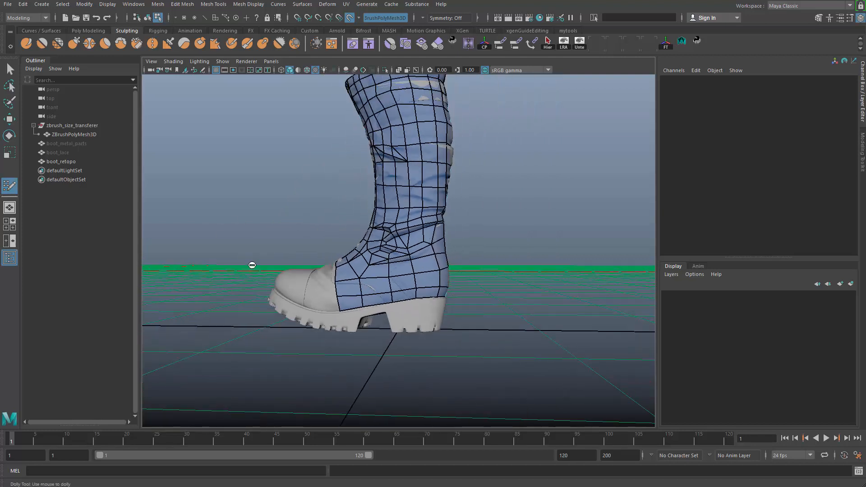
{"action": "left_click_drag", "start_coordinate": [252, 266], "coordinate": [303, 265], "text": "alt"}
{"action": "right_click_drag", "start_coordinate": [303, 265], "coordinate": [345, 271], "text": "alt"}
{"action": "middle_click_drag", "start_coordinate": [307, 271], "coordinate": [319, 323], "text": "alt"}
{"action": "left_click_drag", "start_coordinate": [319, 323], "coordinate": [295, 309], "text": "alt"}
{"action": "right_click_drag", "start_coordinate": [348, 246], "coordinate": [328, 242], "text": "alt"}
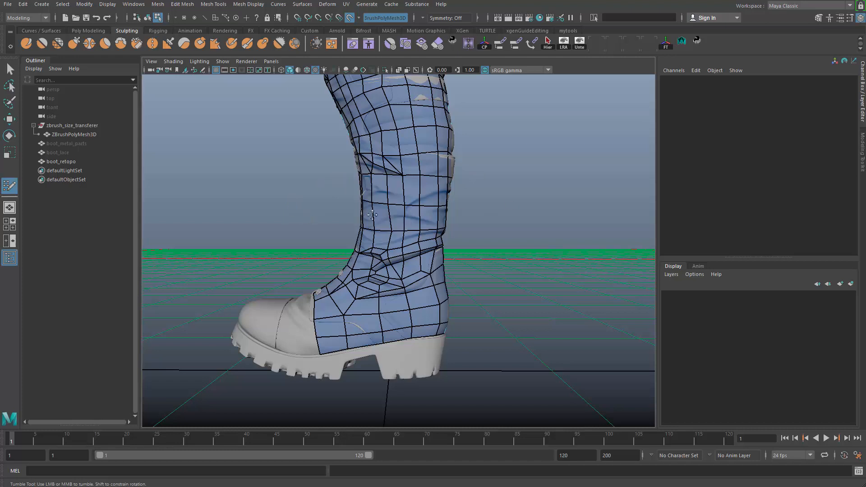
{"action": "middle_click_drag", "start_coordinate": [421, 261], "coordinate": [327, 255], "text": "alt"}
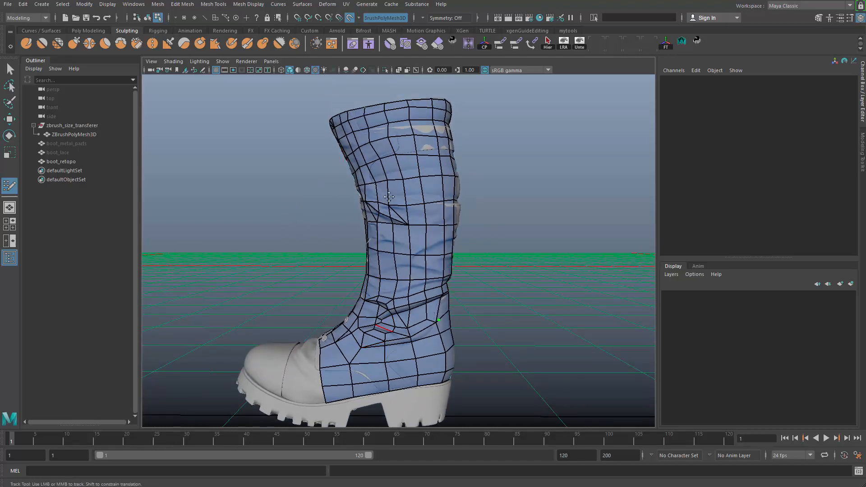
Undo the last change and shift vertices above the upper ankle fold forward to straighten the vertical edge flow.
{"action": "middle_click_drag", "start_coordinate": [432, 243], "coordinate": [409, 161], "text": "alt"}
{"action": "right_click_drag", "start_coordinate": [409, 162], "coordinate": [453, 168], "text": "alt"}
{"action": "key", "text": "ctrl+z"}
{"action": "left_click_drag", "start_coordinate": [370, 243], "coordinate": [369, 244]}
{"action": "right_click_drag", "start_coordinate": [375, 231], "coordinate": [377, 191], "text": "alt"}
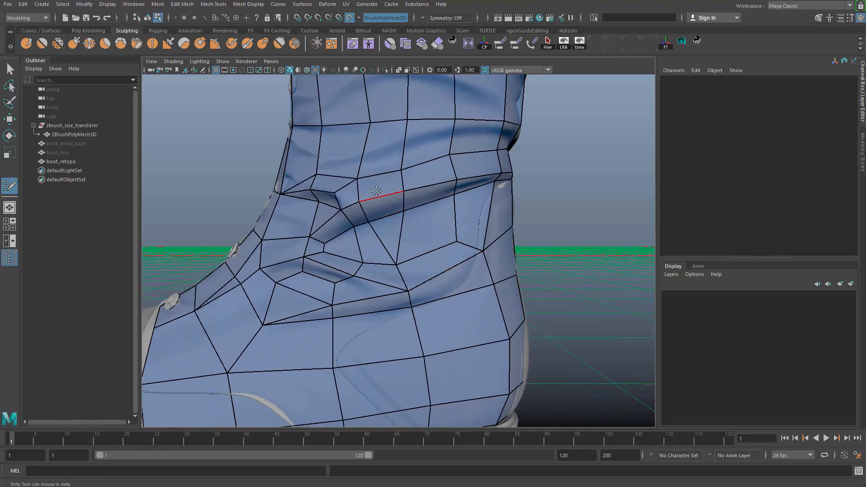
{"action": "left_click_drag", "start_coordinate": [368, 124], "coordinate": [358, 123]}
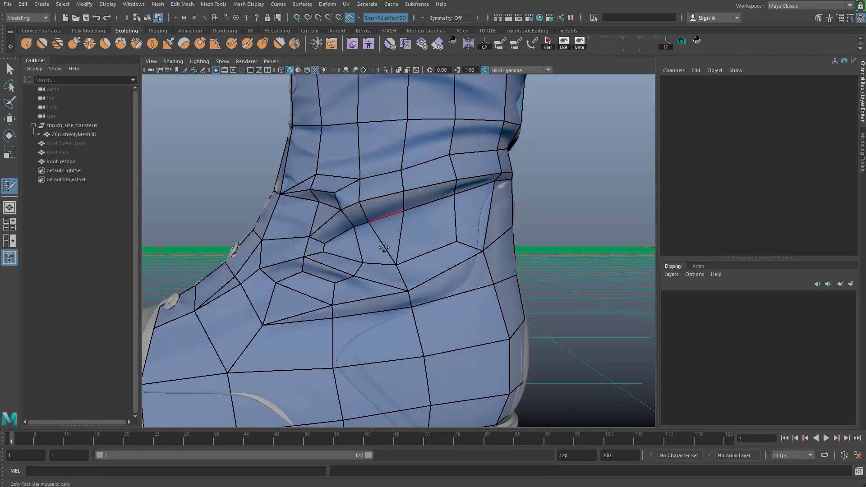
Adjust the heel's bottom vertices along the top of the sole and realign the vertices above them to even the quad spacing.
{"action": "right_click_drag", "start_coordinate": [402, 229], "coordinate": [370, 244], "text": "alt"}
{"action": "mouse_move", "coordinate": [370, 244]}
{"action": "left_mouse_down", "text": "alt"}
{"action": "mouse_move", "coordinate": [446, 253]}
{"action": "mouse_move", "coordinate": [377, 260]}
{"action": "mouse_move", "coordinate": [352, 233]}
{"action": "left_mouse_up", "text": "alt"}
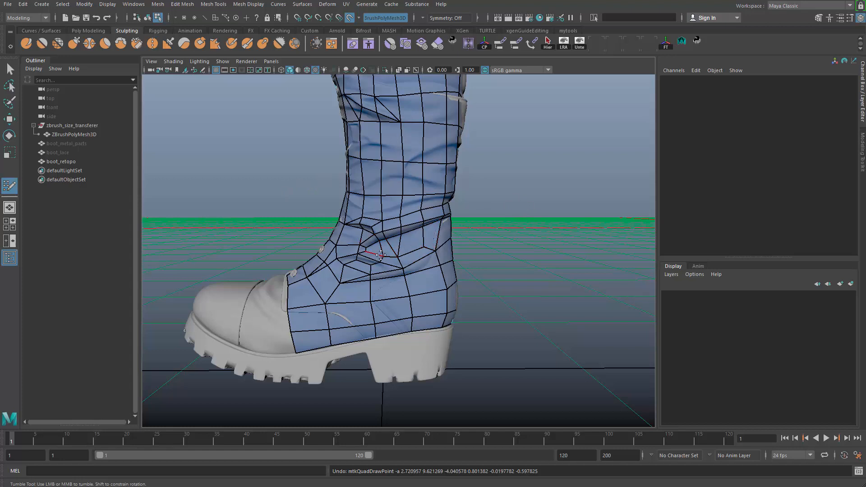
{"action": "mouse_move", "coordinate": [380, 255]}
{"action": "left_mouse_down", "text": "alt"}
{"action": "mouse_move", "coordinate": [387, 315]}
{"action": "mouse_move", "coordinate": [428, 332]}
{"action": "mouse_move", "coordinate": [418, 302]}
{"action": "left_mouse_up", "text": "alt"}
{"action": "middle_click_drag", "start_coordinate": [419, 303], "coordinate": [312, 296], "text": "alt"}
{"action": "scroll", "coordinate": [334, 300], "scroll_direction": "up", "scroll_amount": 5}
{"action": "mouse_move", "coordinate": [342, 309]}
{"action": "left_mouse_down"}
{"action": "mouse_move", "coordinate": [362, 290]}
{"action": "mouse_move", "coordinate": [455, 289]}
{"action": "mouse_move", "coordinate": [408, 308]}
{"action": "left_mouse_up"}
{"action": "scroll", "coordinate": [340, 304], "scroll_direction": "down", "scroll_amount": 4}
{"action": "scroll", "coordinate": [448, 307], "scroll_direction": "up", "scroll_amount": 4}
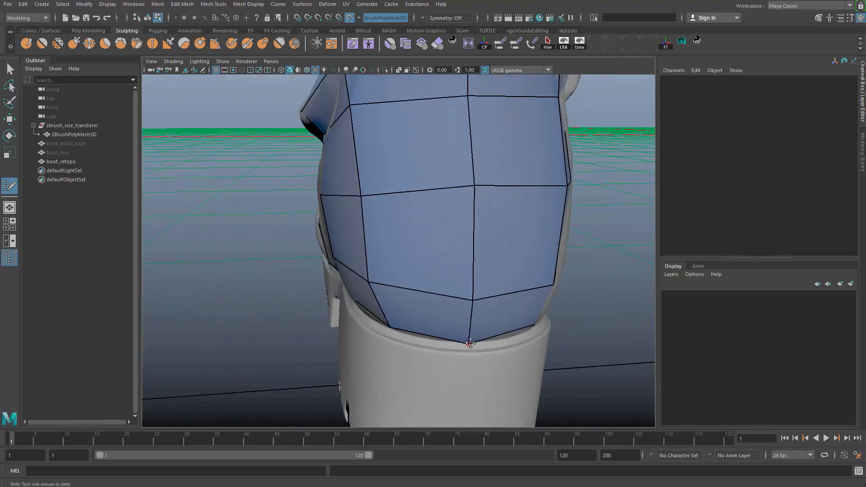
{"action": "left_click_drag", "start_coordinate": [469, 346], "coordinate": [426, 327]}
{"action": "left_click_drag", "start_coordinate": [370, 311], "coordinate": [367, 310]}
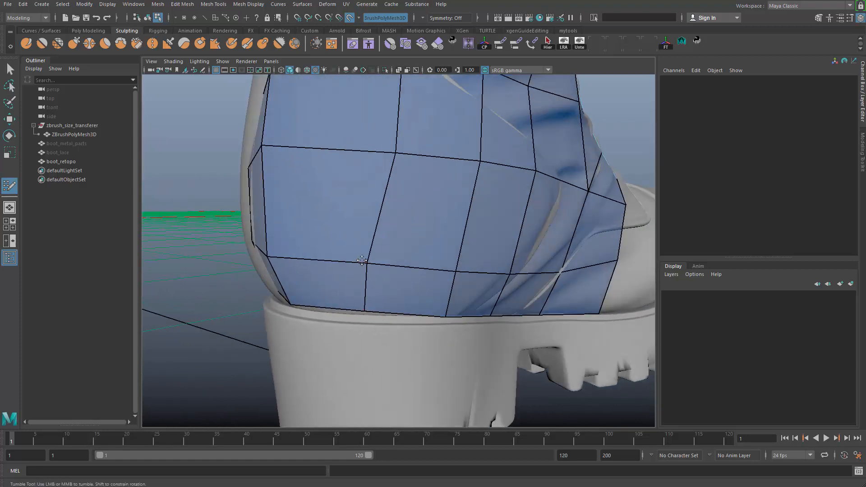
{"action": "left_click_drag", "start_coordinate": [364, 263], "coordinate": [372, 262]}
{"action": "left_click_drag", "start_coordinate": [394, 153], "coordinate": [388, 154]}
Raise the horizontal edge above the sole slightly, undo the stray point, and nudge the neighbouring vertex toward the heel down.
{"action": "left_click_drag", "start_coordinate": [411, 186], "coordinate": [399, 190], "text": "alt"}
{"action": "middle_click_drag", "start_coordinate": [400, 191], "coordinate": [356, 239], "text": "alt"}
{"action": "scroll", "coordinate": [357, 246], "scroll_direction": "down", "scroll_amount": 4}
{"action": "left_click_drag", "start_coordinate": [378, 277], "coordinate": [352, 269], "text": "alt"}
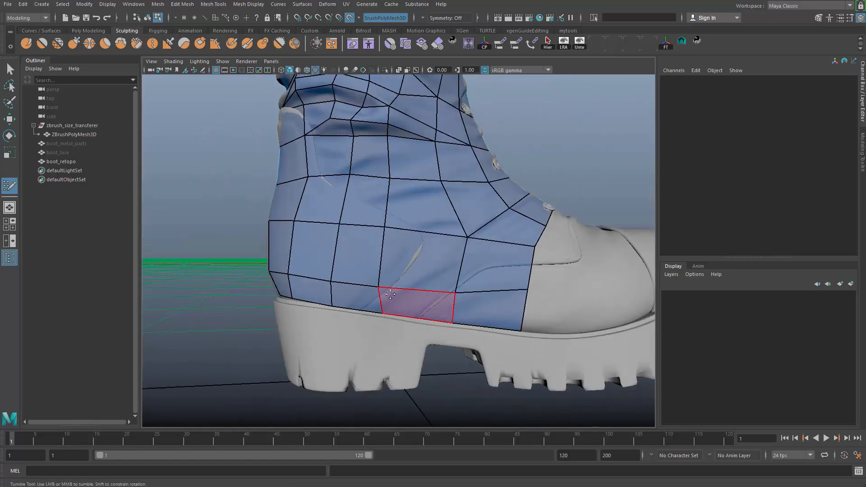
{"action": "left_click_drag", "start_coordinate": [409, 287], "coordinate": [409, 284]}
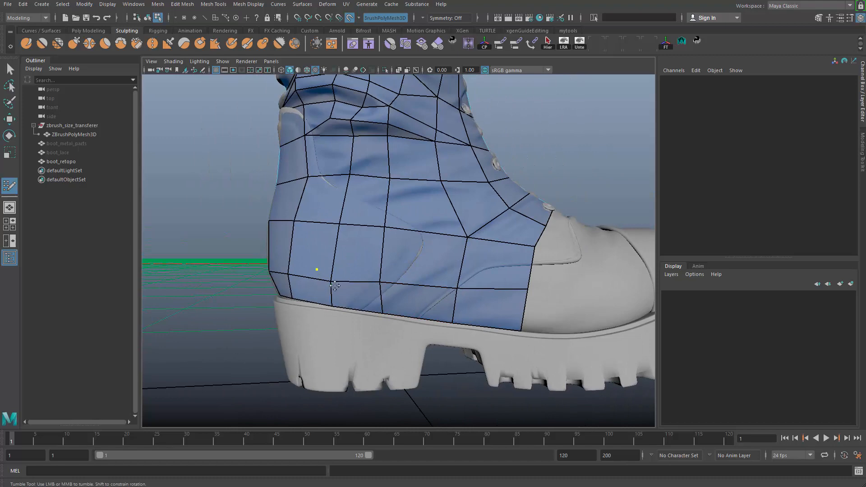
{"action": "key", "text": "ctrl+z"}
{"action": "left_click_drag", "start_coordinate": [332, 283], "coordinate": [333, 286]}
{"action": "scroll", "coordinate": [269, 216], "scroll_direction": "down", "scroll_amount": 6}
{"action": "left_click_drag", "start_coordinate": [307, 321], "coordinate": [330, 335], "text": "alt"}
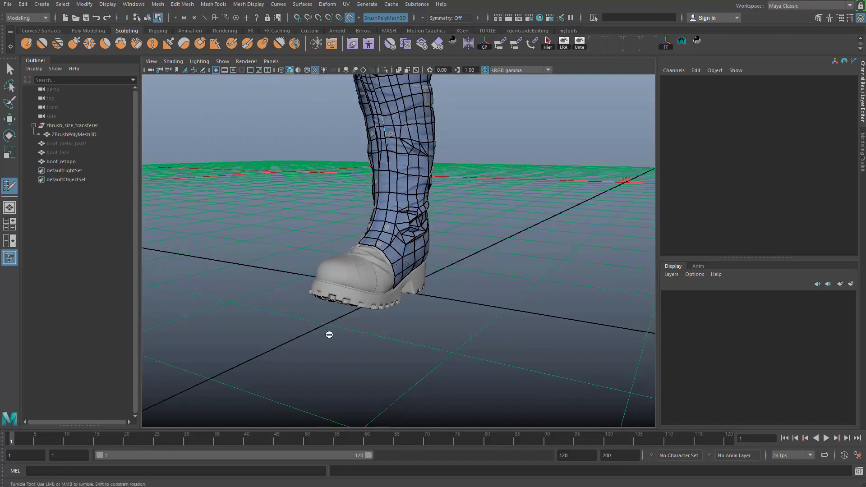
Leave Quad Draw, return to object selection, and isolate boot_retopo in the viewport.
{"action": "scroll", "coordinate": [397, 296], "scroll_direction": "up", "scroll_amount": 5}
{"action": "left_click_drag", "start_coordinate": [397, 297], "coordinate": [433, 163], "text": "alt"}
{"action": "key", "text": "q"}
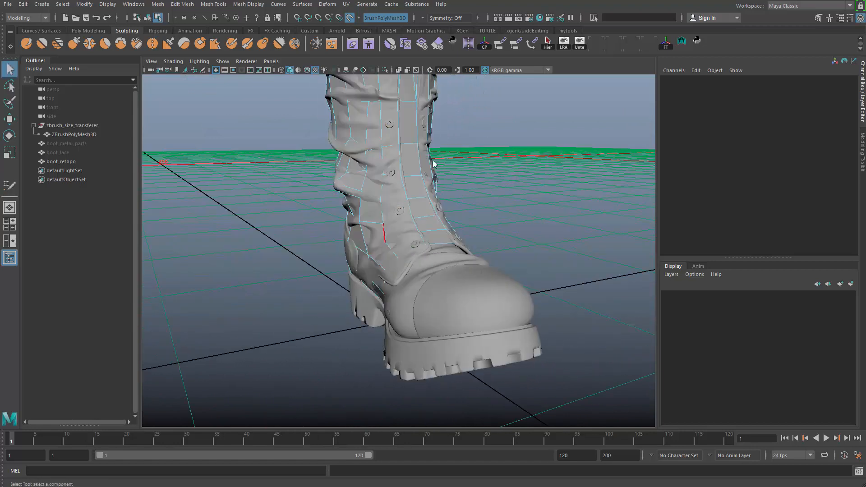
{"action": "key", "text": "F8"}
{"action": "left_click", "coordinate": [434, 165]}
{"action": "left_click", "coordinate": [427, 203]}
{"action": "key", "text": "ctrl+1"}
{"action": "left_click_drag", "start_coordinate": [514, 214], "coordinate": [429, 221], "text": "alt"}
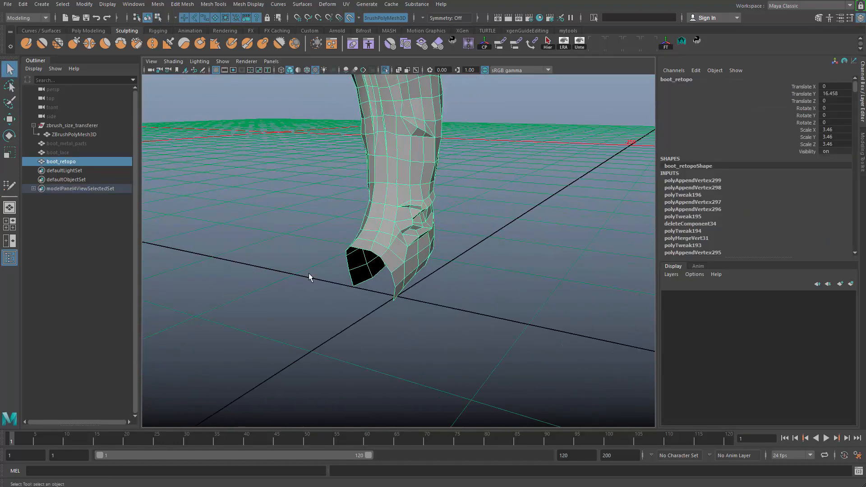
Soften all edges of boot_retopo and check its smoothed shading around the ankle.
{"action": "left_click", "coordinate": [310, 274]}
{"action": "left_click_drag", "start_coordinate": [309, 274], "coordinate": [365, 201], "text": "alt"}
{"action": "left_click", "coordinate": [406, 180]}
{"action": "mouse_move", "coordinate": [406, 181]}
{"action": "right_mouse_down", "text": "shift"}
{"action": "mouse_move", "coordinate": [444, 207]}
{"action": "mouse_move", "coordinate": [500, 153]}
{"action": "right_mouse_up", "text": "shift"}
{"action": "left_click", "coordinate": [500, 153]}
{"action": "scroll", "coordinate": [380, 229], "scroll_direction": "down", "scroll_amount": 3}
{"action": "mouse_move", "coordinate": [379, 229]}
{"action": "left_mouse_down", "text": "alt"}
{"action": "mouse_move", "coordinate": [451, 257]}
{"action": "mouse_move", "coordinate": [293, 259]}
{"action": "mouse_move", "coordinate": [338, 280]}
{"action": "mouse_move", "coordinate": [389, 280]}
{"action": "mouse_move", "coordinate": [302, 264]}
{"action": "mouse_move", "coordinate": [251, 269]}
{"action": "left_mouse_up", "text": "alt"}
{"action": "scroll", "coordinate": [388, 280], "scroll_direction": "up", "scroll_amount": 2}
{"action": "scroll", "coordinate": [393, 274], "scroll_direction": "up", "scroll_amount": 3}
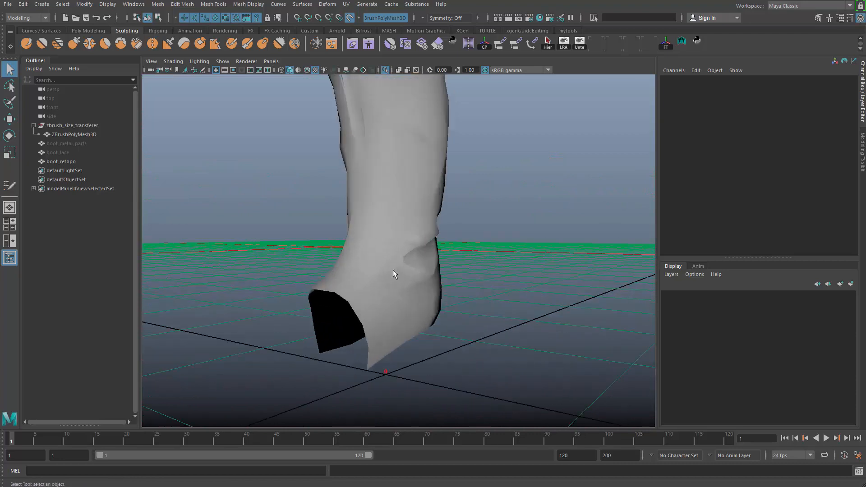
Delete the construction history of boot_retopo and show the sculpted boot alongside it again.
{"action": "left_click_drag", "start_coordinate": [394, 275], "coordinate": [277, 269], "text": "alt"}
{"action": "left_click", "coordinate": [354, 288]}
{"action": "left_click_drag", "start_coordinate": [354, 288], "coordinate": [493, 209], "text": "alt"}
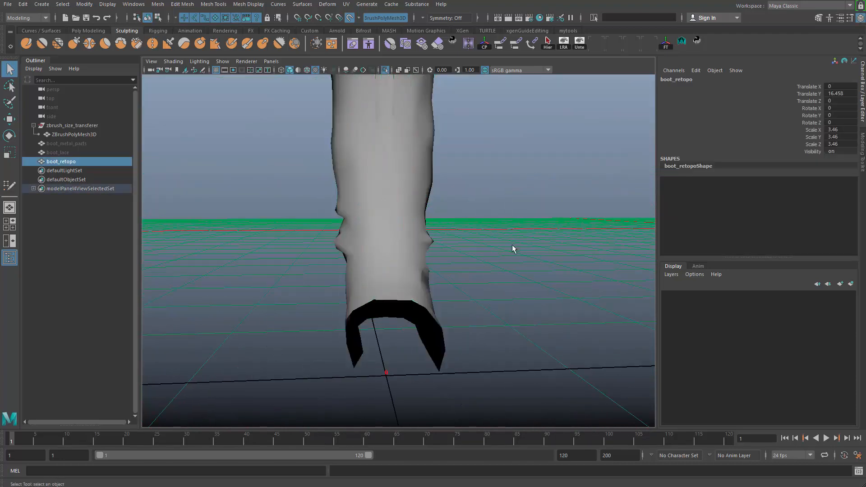
{"action": "key", "text": "ctrl+1"}
{"action": "left_click_drag", "start_coordinate": [535, 292], "coordinate": [467, 303], "text": "alt"}
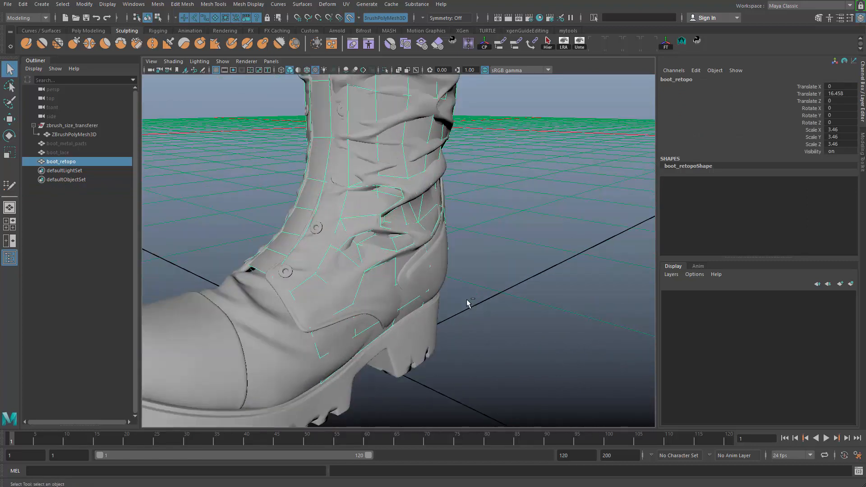
Reselect boot_retopo and resume Quad Draw on it, facing the open forefoot.
{"action": "key", "text": "ctrl+1"}
{"action": "right_click_drag", "start_coordinate": [448, 245], "coordinate": [453, 445], "text": "shift"}
{"action": "left_click_drag", "start_coordinate": [479, 345], "coordinate": [410, 334], "text": "alt"}
{"action": "key", "text": "ctrl+1"}
{"action": "left_click_drag", "start_coordinate": [411, 289], "coordinate": [422, 287], "text": "alt"}
{"action": "key", "text": "q"}
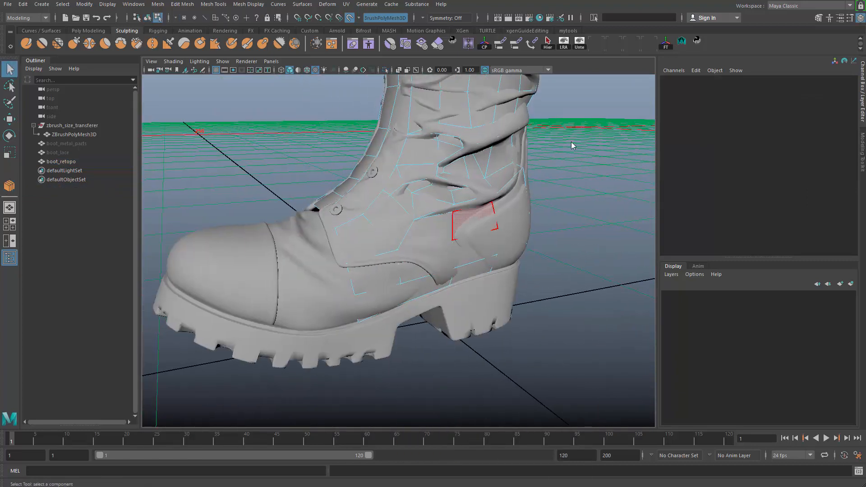
{"action": "key", "text": "F8"}
{"action": "left_click", "coordinate": [491, 169]}
{"action": "right_click_drag", "start_coordinate": [494, 170], "coordinate": [508, 368], "text": "shift"}
{"action": "middle_click_drag", "start_coordinate": [444, 276], "coordinate": [474, 279], "text": "alt"}
{"action": "left_click_drag", "start_coordinate": [444, 280], "coordinate": [404, 282], "text": "alt"}
{"action": "middle_click_drag", "start_coordinate": [405, 282], "coordinate": [423, 291], "text": "alt"}
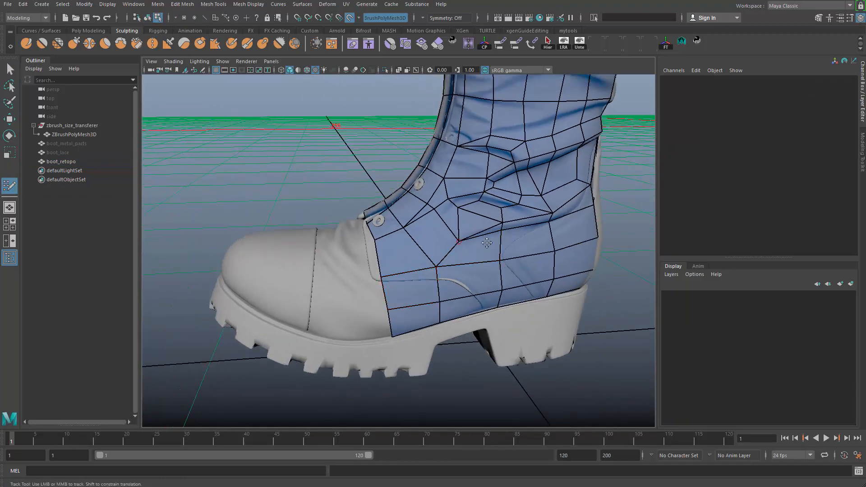
{"action": "mouse_move", "coordinate": [556, 210]}
{"action": "left_mouse_down"}
{"action": "mouse_move", "coordinate": [490, 259]}
{"action": "mouse_move", "coordinate": [381, 252]}
{"action": "mouse_move", "coordinate": [378, 221]}
{"action": "left_mouse_up"}
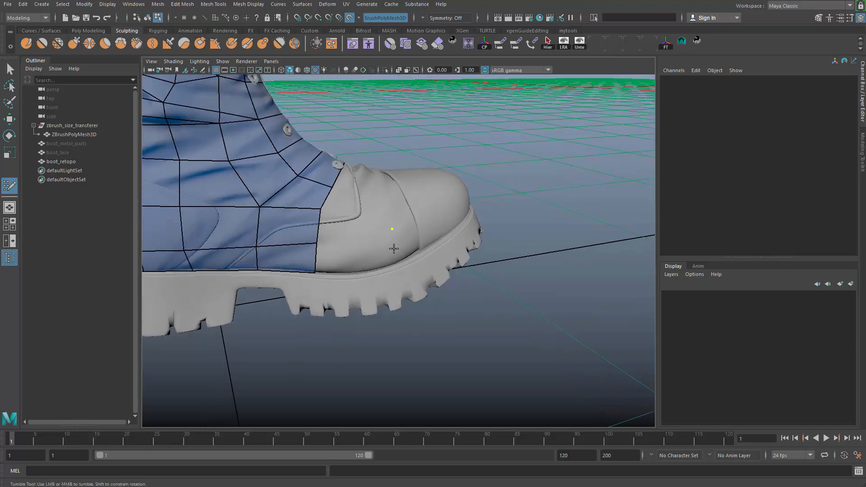
Extend the quads along the side of the forefoot above the sole toward the toe, redoing the misplaced upper quad.
{"action": "left_click", "coordinate": [358, 255], "text": "shift"}
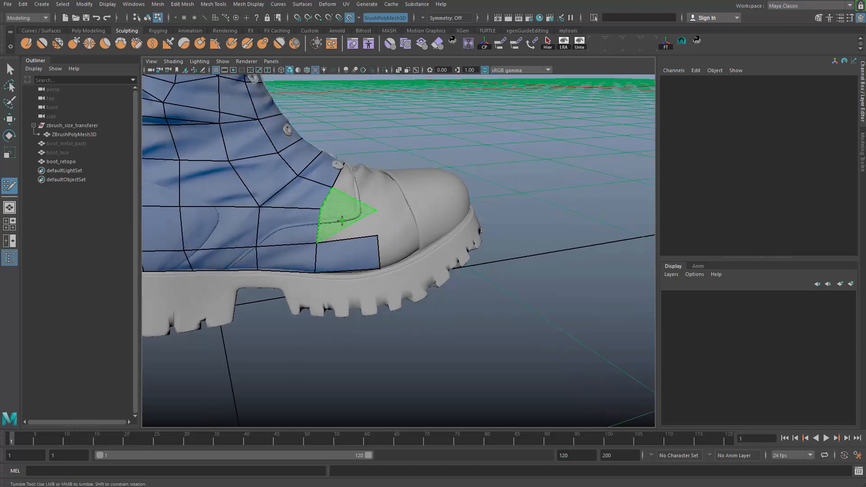
{"action": "left_click", "coordinate": [342, 220], "text": "shift"}
{"action": "left_click_drag", "start_coordinate": [343, 212], "coordinate": [377, 240], "text": "alt"}
{"action": "key", "text": "ctrl+z"}
{"action": "left_click", "coordinate": [348, 256], "text": "shift"}
{"action": "left_click", "coordinate": [311, 240], "text": "shift"}
{"action": "left_click", "coordinate": [370, 240]}
{"action": "left_click", "coordinate": [386, 228], "text": "shift"}
{"action": "left_click", "coordinate": [375, 263]}
{"action": "left_click", "coordinate": [391, 250], "text": "shift"}
Add a row of quads across the top of the forefoot at the toe cap seam, redoing the misplaced end quad.
{"action": "left_click_drag", "start_coordinate": [358, 182], "coordinate": [456, 217], "text": "alt"}
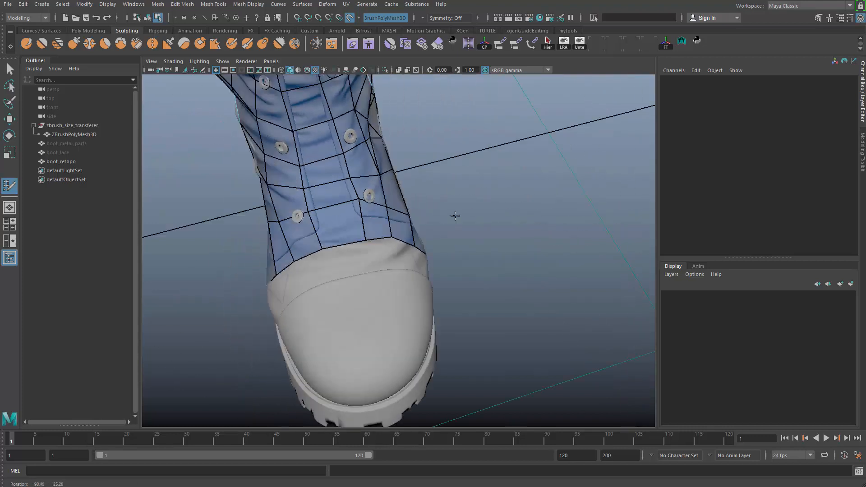
{"action": "middle_click_drag", "start_coordinate": [456, 217], "coordinate": [417, 224], "text": "alt"}
{"action": "left_click", "coordinate": [391, 260], "text": "shift"}
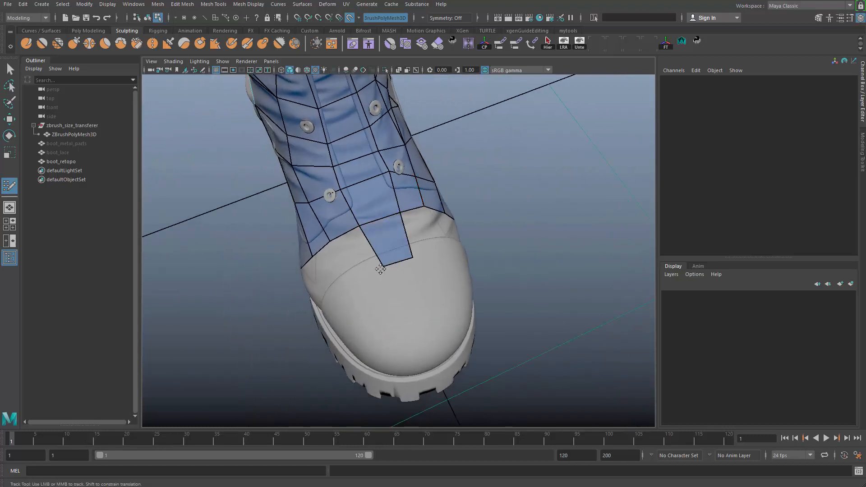
{"action": "left_click", "coordinate": [357, 256], "text": "shift"}
{"action": "left_click", "coordinate": [437, 256]}
{"action": "left_click", "coordinate": [422, 231], "text": "shift"}
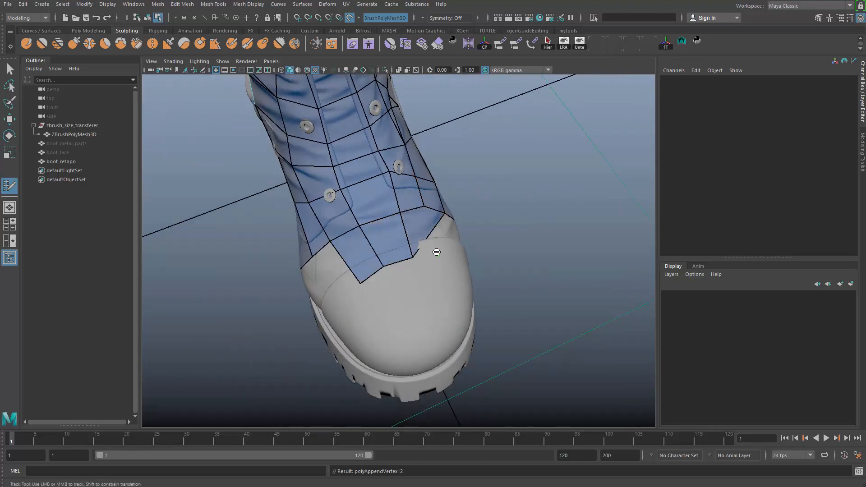
{"action": "key", "text": "ctrl+z"}
{"action": "left_click", "coordinate": [423, 245], "text": "shift"}
Place points around the toe cap and fill the upper strip of quads to the opposite side of the boot.
{"action": "left_click_drag", "start_coordinate": [365, 261], "coordinate": [363, 219], "text": "alt"}
{"action": "left_click", "coordinate": [432, 231]}
{"action": "left_click", "coordinate": [409, 216], "text": "shift"}
{"action": "left_click", "coordinate": [392, 241], "text": "shift"}
{"action": "left_click", "coordinate": [417, 280], "text": "shift"}
{"action": "left_click", "coordinate": [368, 256]}
{"action": "left_click", "coordinate": [367, 275]}
{"action": "left_click", "coordinate": [343, 269], "text": "shift"}
{"action": "left_click", "coordinate": [348, 240], "text": "shift"}
{"action": "left_click", "coordinate": [363, 219], "text": "shift"}
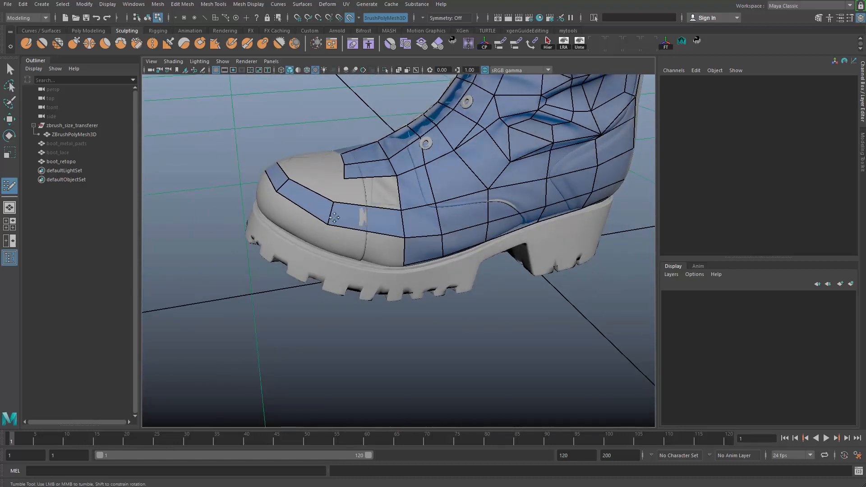
Place points along the top of the sole and fill the lower row of quads beneath the toe strip.
{"action": "left_click", "coordinate": [346, 266], "text": "shift"}
{"action": "left_click_drag", "start_coordinate": [304, 233], "coordinate": [365, 239], "text": "alt"}
{"action": "left_click", "coordinate": [346, 280]}
{"action": "left_click", "coordinate": [366, 266], "text": "shift"}
{"action": "left_click", "coordinate": [285, 272]}
{"action": "left_click", "coordinate": [298, 257], "text": "shift"}
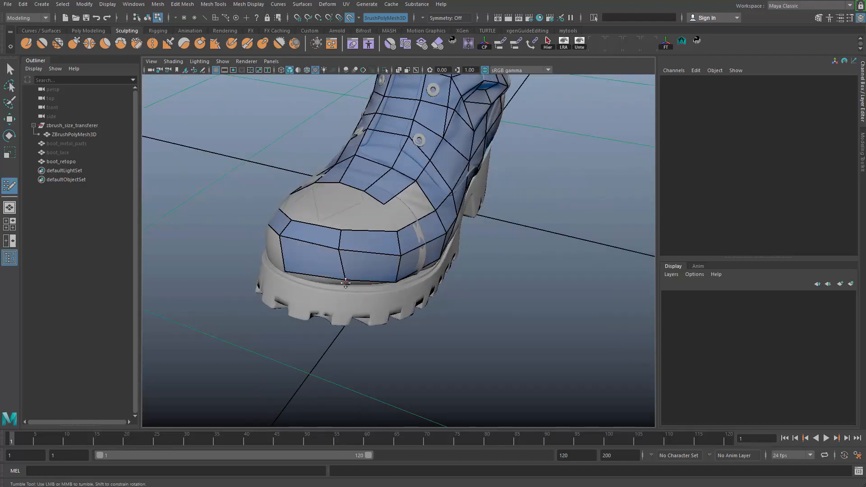
Complete the lower row of quads around the remaining side of the toe above the sole.
{"action": "left_click_drag", "start_coordinate": [333, 281], "coordinate": [372, 243], "text": "alt"}
{"action": "left_click", "coordinate": [417, 297], "text": "shift"}
{"action": "left_click", "coordinate": [468, 247]}
{"action": "left_click", "coordinate": [484, 227], "text": "shift"}
{"action": "left_click", "coordinate": [420, 248], "text": "shift"}
{"action": "right_click_drag", "start_coordinate": [372, 244], "coordinate": [369, 242], "text": "alt"}
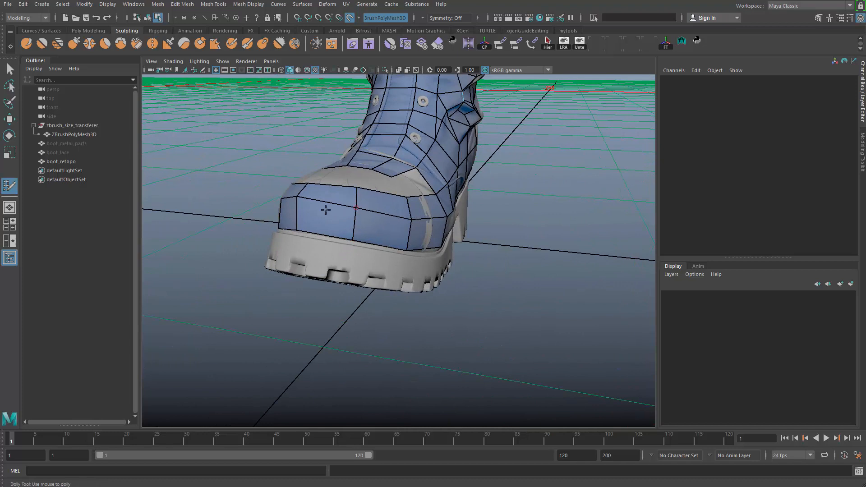
Shift the vertical edge at the front of the toe cap farther around the toe.
{"action": "left_click_drag", "start_coordinate": [313, 199], "coordinate": [362, 272], "text": "alt"}
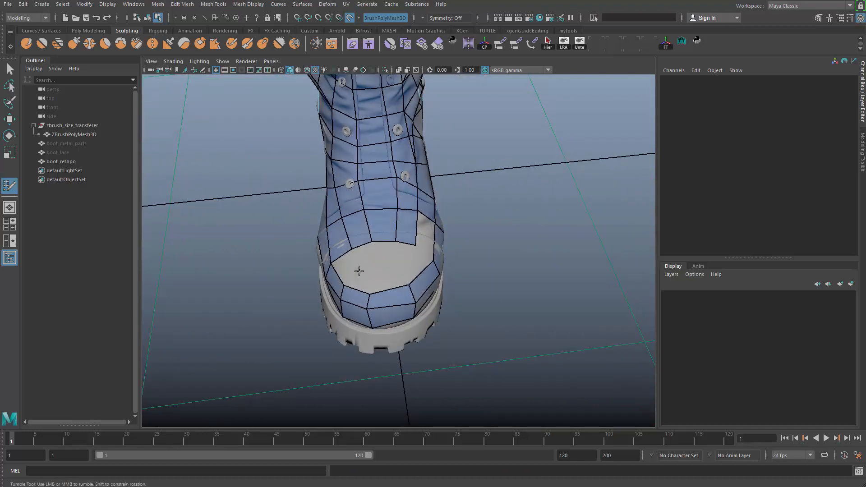
{"action": "right_click_drag", "start_coordinate": [361, 272], "coordinate": [418, 343], "text": "alt"}
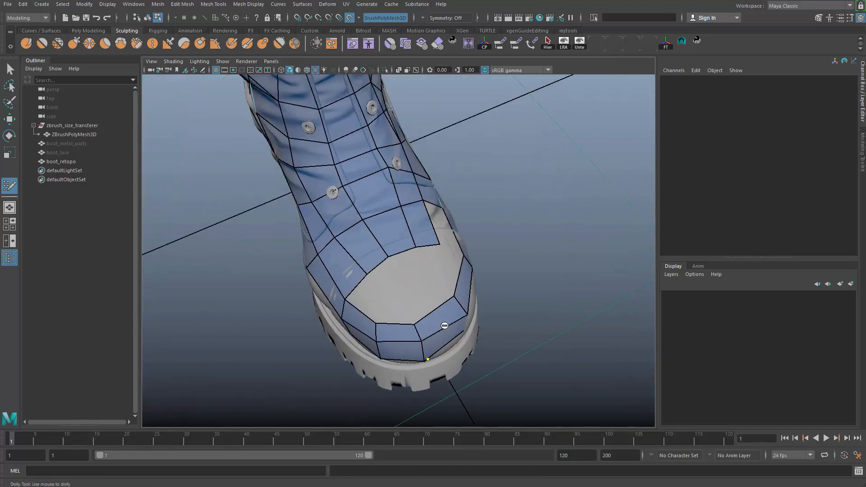
{"action": "left_click_drag", "start_coordinate": [455, 334], "coordinate": [324, 204], "text": "alt"}
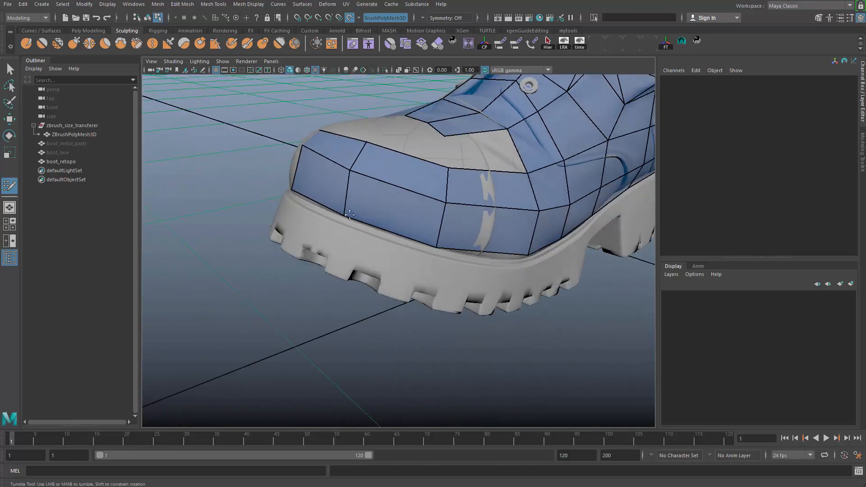
{"action": "left_click_drag", "start_coordinate": [342, 168], "coordinate": [367, 141]}
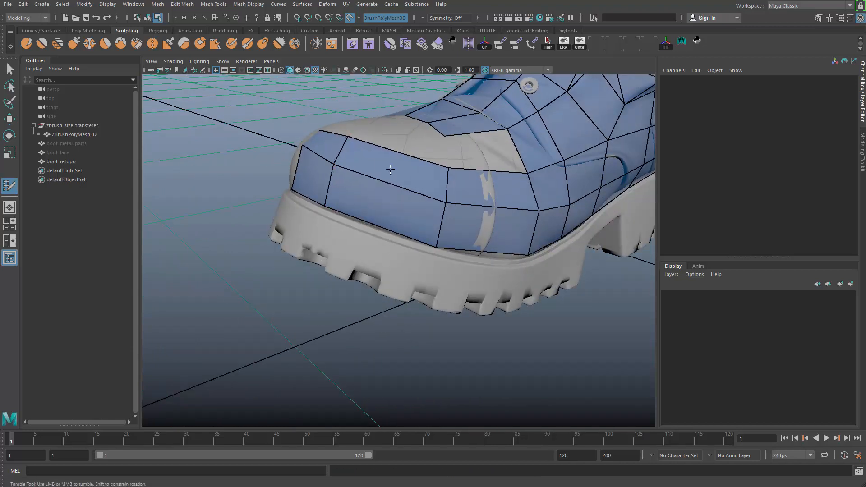
Select the toe-tip vertices of boot_retopo in wireframe and try to scale them to fit the sculpt.
{"action": "mouse_move", "coordinate": [390, 170]}
{"action": "left_mouse_down", "text": "alt"}
{"action": "mouse_move", "coordinate": [395, 225]}
{"action": "mouse_move", "coordinate": [386, 294]}
{"action": "mouse_move", "coordinate": [334, 328]}
{"action": "left_mouse_up", "text": "alt"}
{"action": "key", "text": "q"}
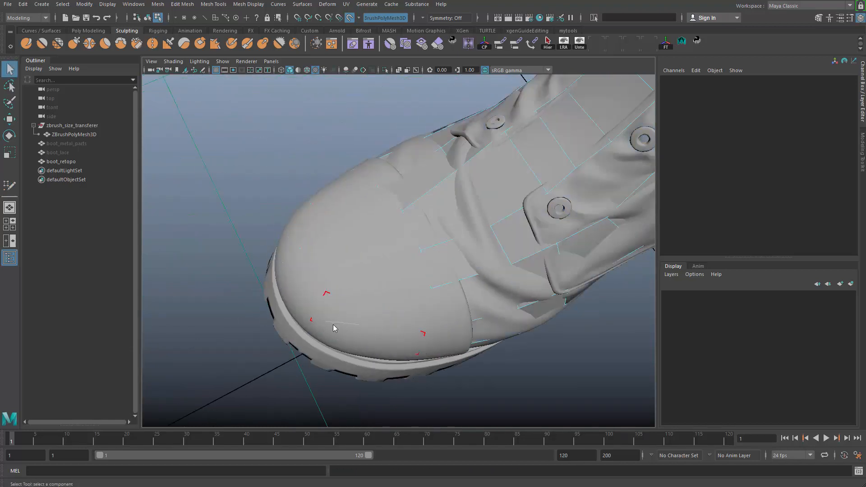
{"action": "right_click_drag", "start_coordinate": [416, 287], "coordinate": [416, 285]}
{"action": "left_click_drag", "start_coordinate": [412, 284], "coordinate": [298, 199], "text": "alt"}
{"action": "left_click", "coordinate": [327, 229]}
{"action": "key", "text": "4"}
{"action": "key", "text": "F9"}
{"action": "left_click_drag", "start_coordinate": [231, 107], "coordinate": [315, 241]}
{"action": "key", "text": "r"}
{"action": "left_click_drag", "start_coordinate": [315, 204], "coordinate": [315, 202]}
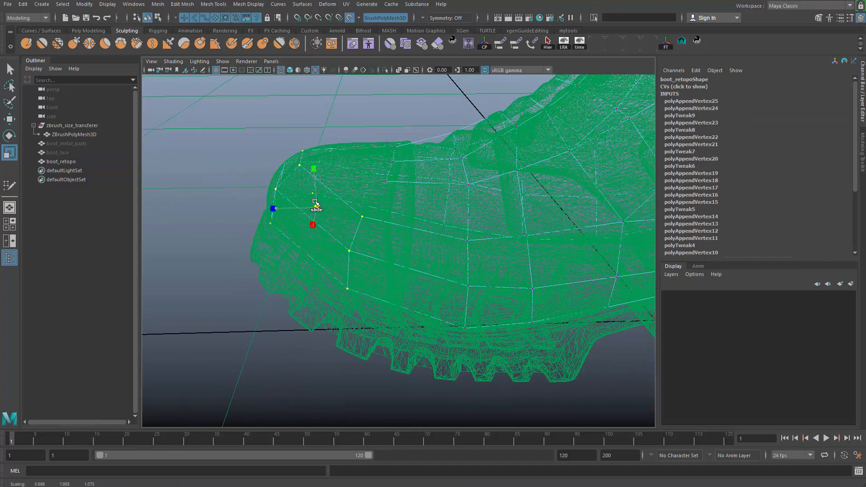
Try to move the toe-tip vertices, first as a group and then individually.
{"action": "left_click", "coordinate": [276, 192]}
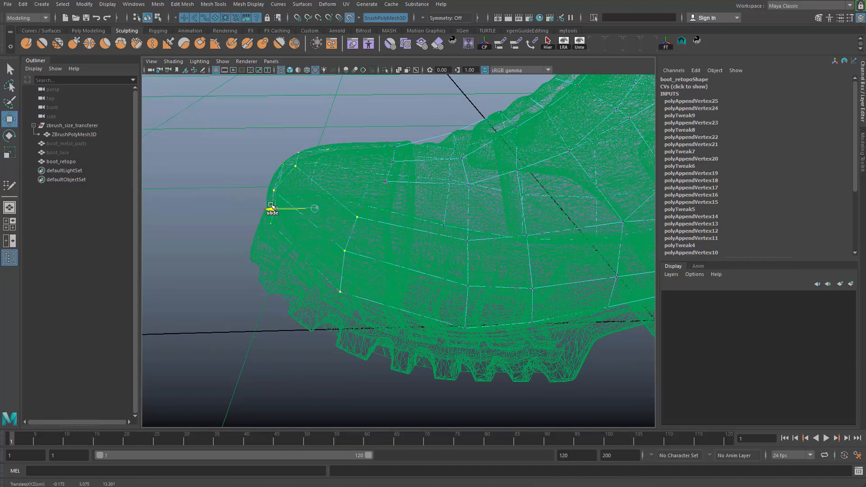
{"action": "key", "text": "w"}
{"action": "left_click_drag", "start_coordinate": [267, 189], "coordinate": [301, 158]}
{"action": "key", "text": "q"}
{"action": "left_click", "coordinate": [299, 166]}
{"action": "key", "text": "w"}
{"action": "key", "text": "q"}
{"action": "left_click", "coordinate": [300, 149]}
{"action": "key", "text": "w"}
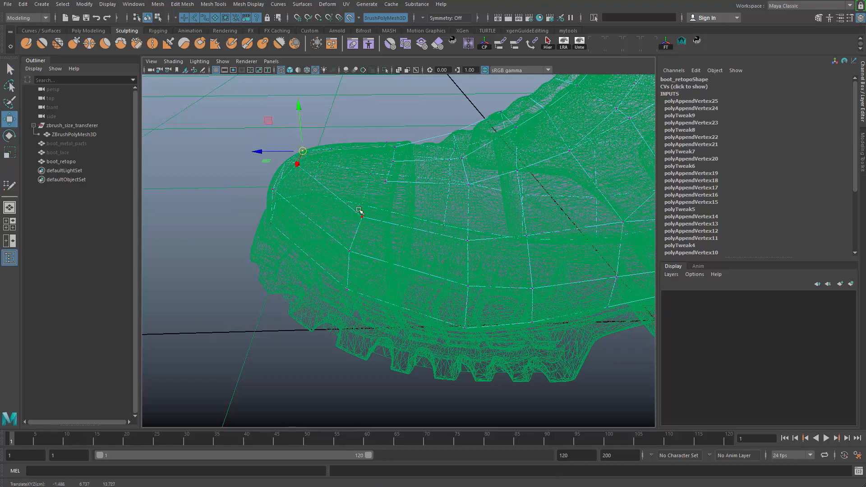
Try to reposition the vertices at the side of the toe in wireframe, then return to shaded object mode.
{"action": "left_click", "coordinate": [361, 215]}
{"action": "left_click_drag", "start_coordinate": [361, 215], "coordinate": [337, 262], "text": "alt"}
{"action": "key", "text": "q"}
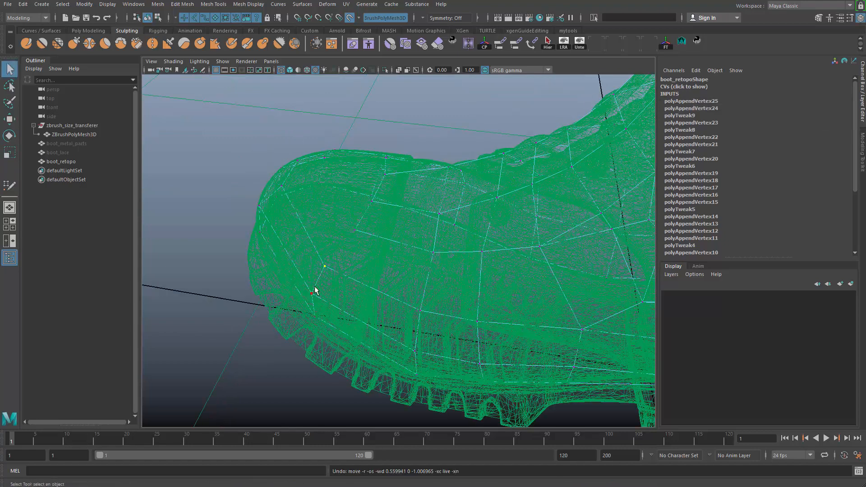
{"action": "key", "text": "1"}
{"action": "key", "text": "w"}
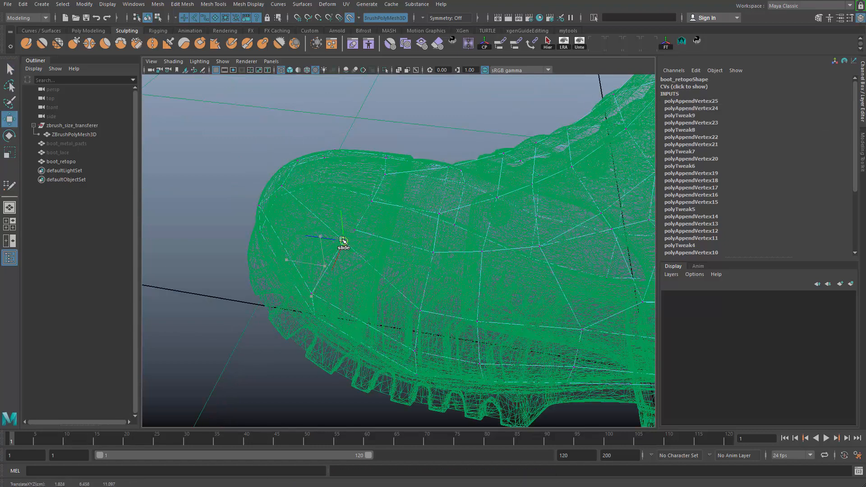
{"action": "key", "text": "q"}
{"action": "left_click_drag", "start_coordinate": [295, 247], "coordinate": [336, 344]}
{"action": "key", "text": "w"}
{"action": "mouse_move", "coordinate": [337, 344]}
{"action": "left_mouse_down", "text": "alt"}
{"action": "mouse_move", "coordinate": [294, 302]}
{"action": "mouse_move", "coordinate": [318, 318]}
{"action": "mouse_move", "coordinate": [411, 308]}
{"action": "left_mouse_up", "text": "alt"}
{"action": "key", "text": "5"}
{"action": "key", "text": "4"}
{"action": "mouse_move", "coordinate": [358, 297]}
{"action": "left_mouse_down", "text": "alt"}
{"action": "mouse_move", "coordinate": [493, 290]}
{"action": "mouse_move", "coordinate": [531, 257]}
{"action": "left_mouse_up", "text": "alt"}
{"action": "key", "text": "5"}
{"action": "key", "text": "F8"}
{"action": "key", "text": "q"}
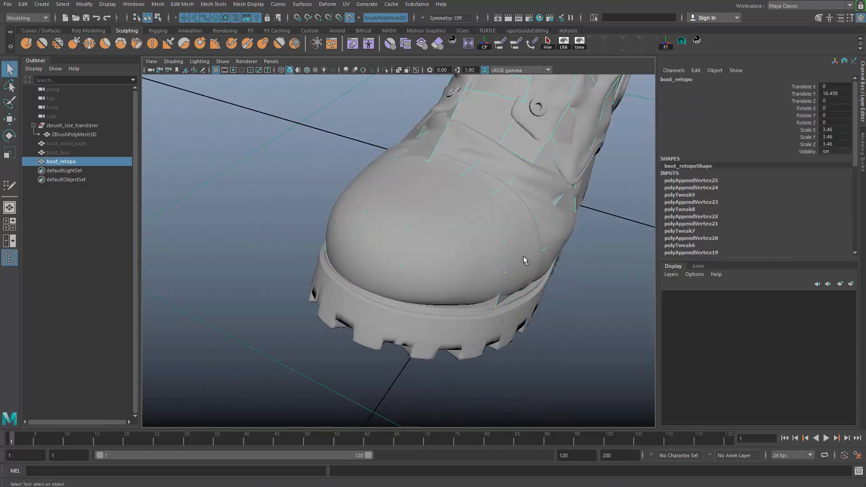
Undo the last change, delete the history of boot_retopo, and restart Quad Draw on it.
{"action": "right_click_drag", "start_coordinate": [524, 261], "coordinate": [519, 450], "text": "shift"}
{"action": "left_click_drag", "start_coordinate": [445, 362], "coordinate": [477, 272], "text": "alt"}
{"action": "key", "text": "ctrl+z"}
{"action": "key", "text": "q"}
{"action": "key", "text": "F8"}
{"action": "left_click", "coordinate": [582, 116]}
{"action": "left_click", "coordinate": [513, 182]}
{"action": "key", "text": "alt+shift+d"}
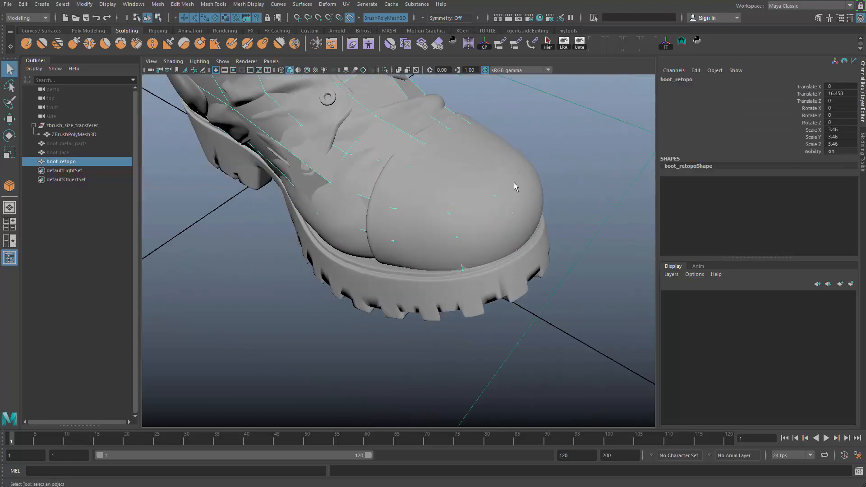
{"action": "right_click_drag", "start_coordinate": [514, 180], "coordinate": [520, 379], "text": "shift"}
Remove the quads across the toe tip and redraw the first upper and lower quads at the side of the toe.
{"action": "left_click_drag", "start_coordinate": [499, 346], "coordinate": [412, 330], "text": "alt"}
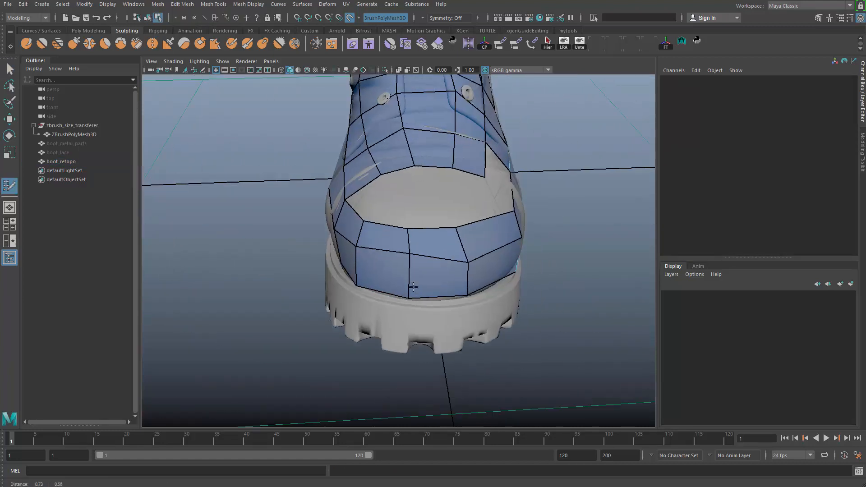
{"action": "left_click_drag", "start_coordinate": [413, 287], "coordinate": [425, 268], "text": "alt"}
{"action": "left_click", "coordinate": [396, 256], "text": "ctrl+shift"}
{"action": "key", "text": "ctrl+z"}
{"action": "left_click_drag", "start_coordinate": [425, 268], "coordinate": [394, 253], "text": "alt"}
{"action": "left_click", "coordinate": [406, 267], "text": "shift"}
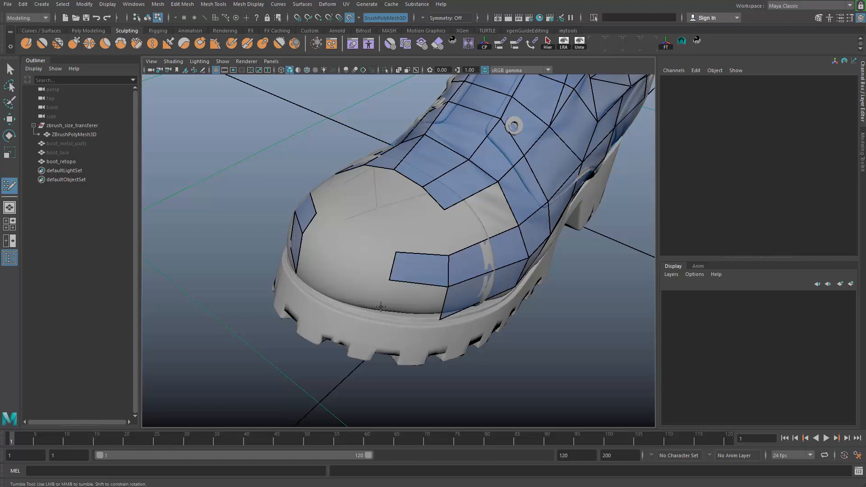
{"action": "left_click", "coordinate": [426, 304], "text": "shift"}
Shift the vertical edge beside the redrawn toe quads back toward the ankle, from upper strip to sole.
{"action": "left_click_drag", "start_coordinate": [442, 311], "coordinate": [403, 287], "text": "alt"}
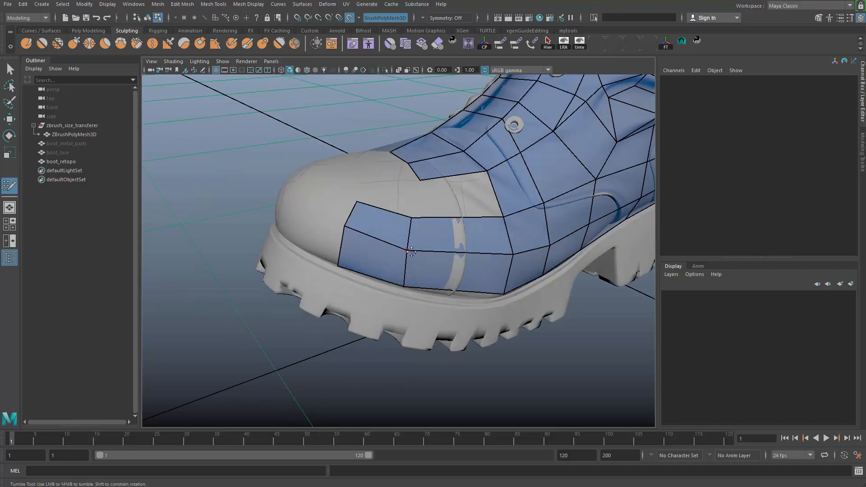
{"action": "left_click_drag", "start_coordinate": [410, 253], "coordinate": [416, 250]}
{"action": "left_click_drag", "start_coordinate": [412, 217], "coordinate": [432, 219]}
{"action": "left_click_drag", "start_coordinate": [417, 250], "coordinate": [429, 247]}
{"action": "left_click_drag", "start_coordinate": [405, 286], "coordinate": [420, 292]}
Fill the gap across the toe tip with two upper and two lower quads.
{"action": "left_click_drag", "start_coordinate": [383, 266], "coordinate": [442, 234], "text": "alt"}
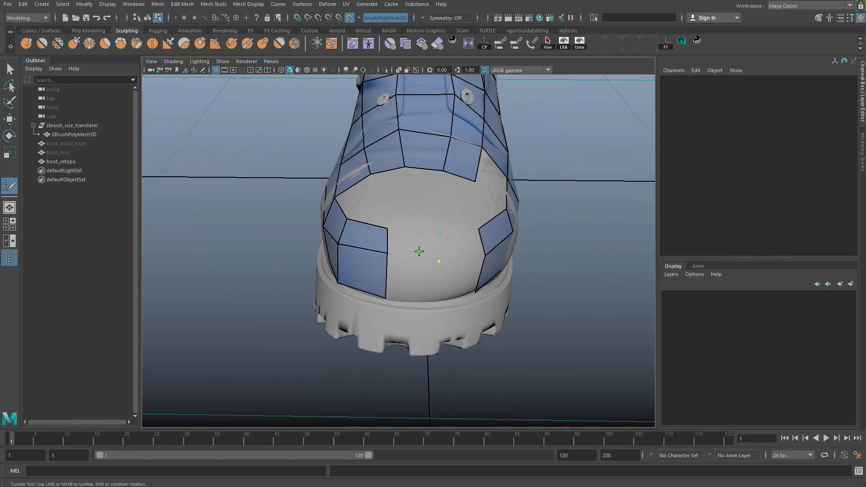
{"action": "left_click", "coordinate": [419, 252], "text": "shift"}
{"action": "left_click", "coordinate": [409, 279], "text": "shift"}
{"action": "left_click", "coordinate": [453, 247], "text": "shift"}
{"action": "left_click", "coordinate": [446, 273], "text": "shift"}
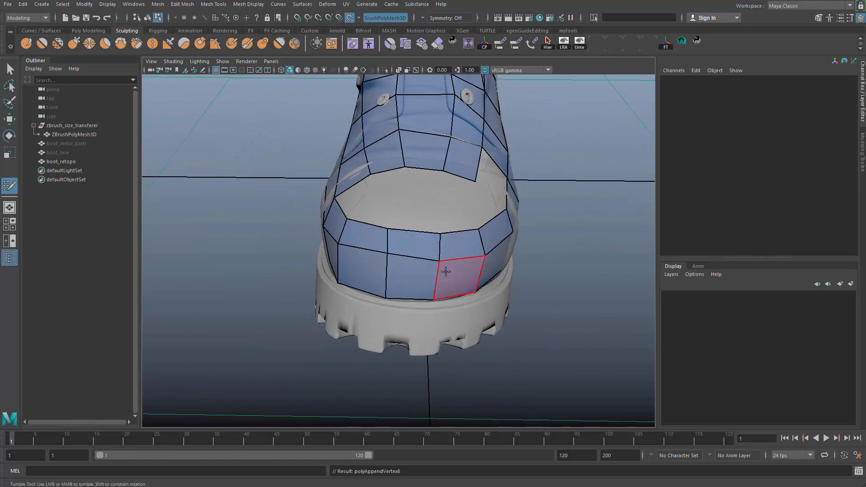
Fill the opening on top of the toe cap with quads that join the forefoot mesh to the toe strip.
{"action": "left_click_drag", "start_coordinate": [426, 240], "coordinate": [454, 256], "text": "alt"}
{"action": "mouse_move", "coordinate": [434, 288]}
{"action": "left_mouse_down", "text": "alt"}
{"action": "mouse_move", "coordinate": [451, 296]}
{"action": "mouse_move", "coordinate": [454, 289]}
{"action": "mouse_move", "coordinate": [425, 280]}
{"action": "left_mouse_up", "text": "alt"}
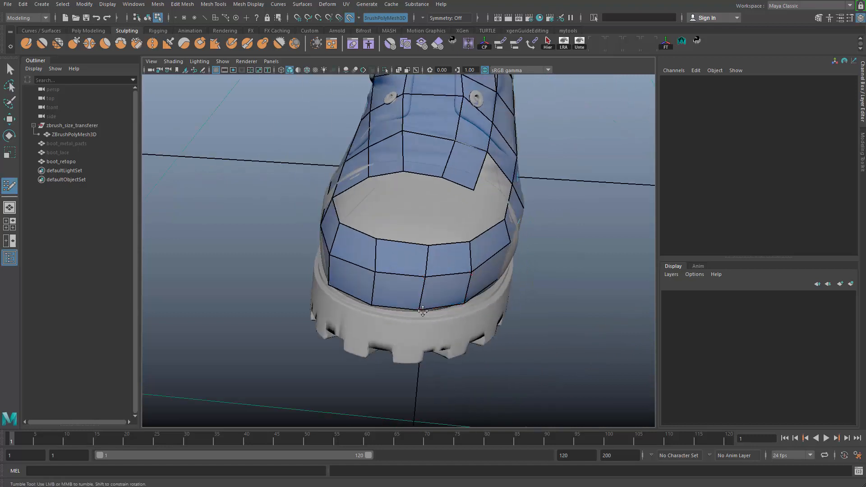
{"action": "left_click_drag", "start_coordinate": [425, 279], "coordinate": [444, 236], "text": "alt"}
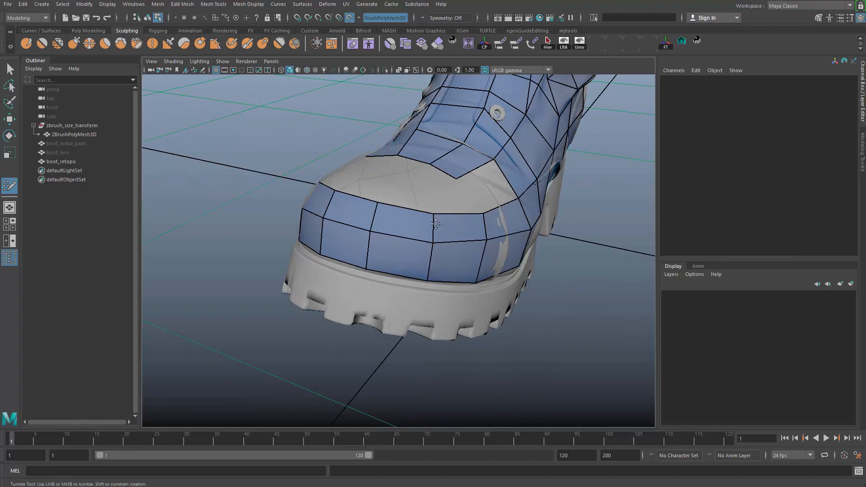
{"action": "left_click_drag", "start_coordinate": [432, 216], "coordinate": [425, 263], "text": "alt"}
{"action": "left_click", "coordinate": [409, 247], "text": "shift"}
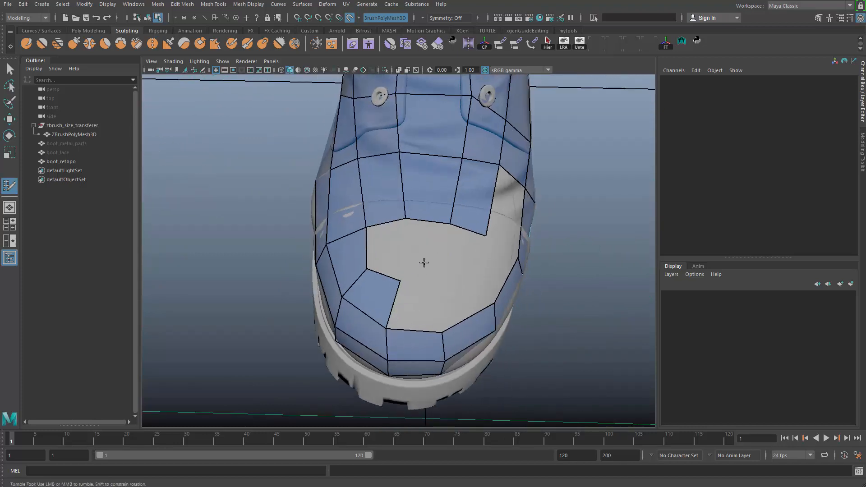
{"action": "mouse_move", "coordinate": [415, 296]}
{"action": "left_mouse_down", "text": "alt"}
{"action": "mouse_move", "coordinate": [424, 282]}
{"action": "mouse_move", "coordinate": [476, 282]}
{"action": "left_mouse_up", "text": "alt"}
{"action": "left_click", "coordinate": [465, 288], "text": "shift"}
{"action": "left_click", "coordinate": [405, 263], "text": "shift"}
{"action": "left_click", "coordinate": [440, 249], "text": "shift"}
{"action": "left_click", "coordinate": [472, 237], "text": "shift"}
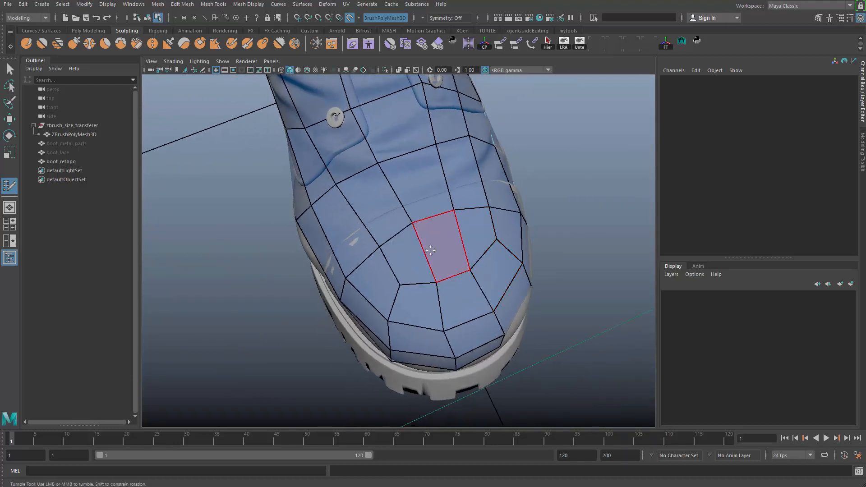
{"action": "left_click_drag", "start_coordinate": [429, 252], "coordinate": [384, 262], "text": "shift"}
{"action": "mouse_move", "coordinate": [441, 267]}
{"action": "left_mouse_down", "text": "shift"}
{"action": "mouse_move", "coordinate": [446, 232]}
{"action": "mouse_move", "coordinate": [442, 310]}
{"action": "mouse_move", "coordinate": [364, 247]}
{"action": "left_mouse_up", "text": "shift"}
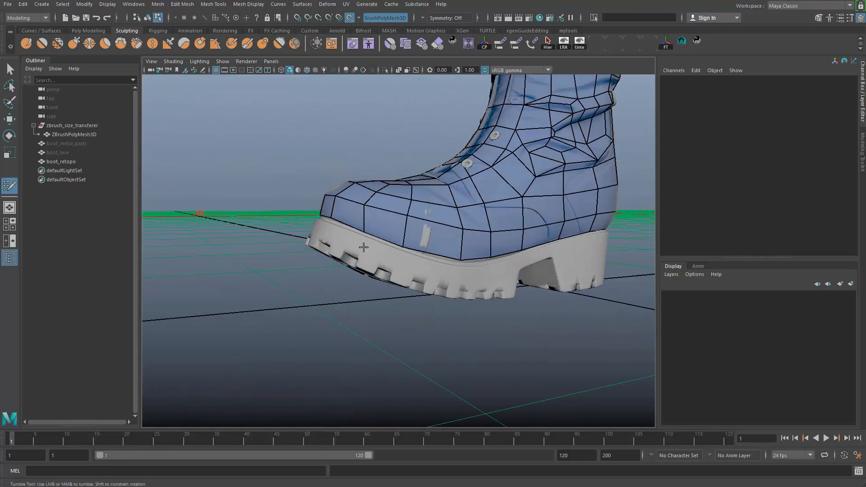
Add the first two quads below the boot's lower edge, covering the side of the front sole.
{"action": "right_click_drag", "start_coordinate": [362, 227], "coordinate": [403, 254], "text": "alt"}
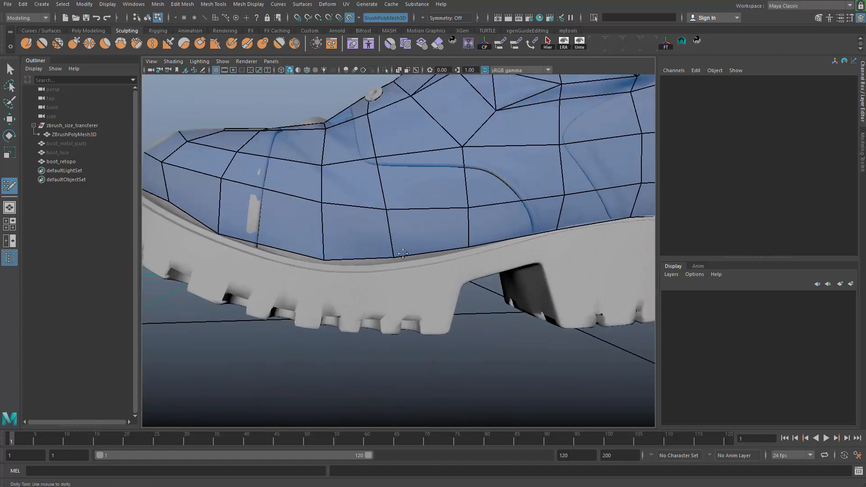
{"action": "right_click_drag", "start_coordinate": [387, 210], "coordinate": [269, 286], "text": "alt"}
{"action": "left_click_drag", "start_coordinate": [269, 286], "coordinate": [393, 298], "text": "alt"}
{"action": "right_click_drag", "start_coordinate": [392, 298], "coordinate": [420, 289], "text": "alt"}
{"action": "left_click_drag", "start_coordinate": [419, 289], "coordinate": [469, 284], "text": "alt"}
{"action": "right_click_drag", "start_coordinate": [468, 284], "coordinate": [434, 250], "text": "alt"}
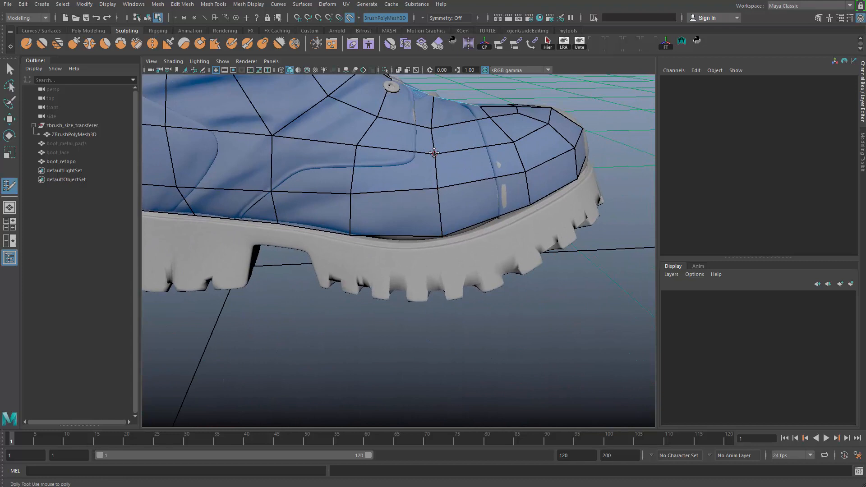
{"action": "left_click_drag", "start_coordinate": [369, 204], "coordinate": [398, 233], "text": "alt"}
{"action": "left_click", "coordinate": [447, 219], "text": "shift"}
{"action": "middle_click_drag", "start_coordinate": [447, 219], "coordinate": [469, 236], "text": "alt"}
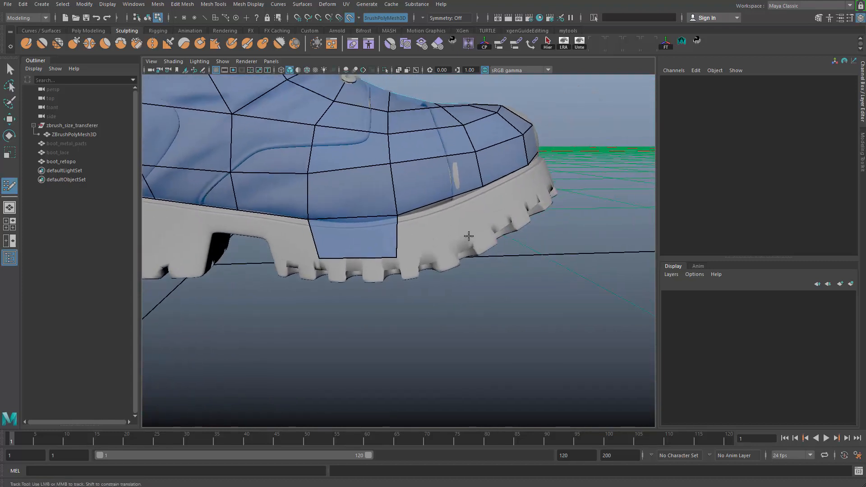
{"action": "left_click", "coordinate": [457, 218], "text": "shift"}
{"action": "left_click_drag", "start_coordinate": [482, 225], "coordinate": [487, 226], "text": "alt"}
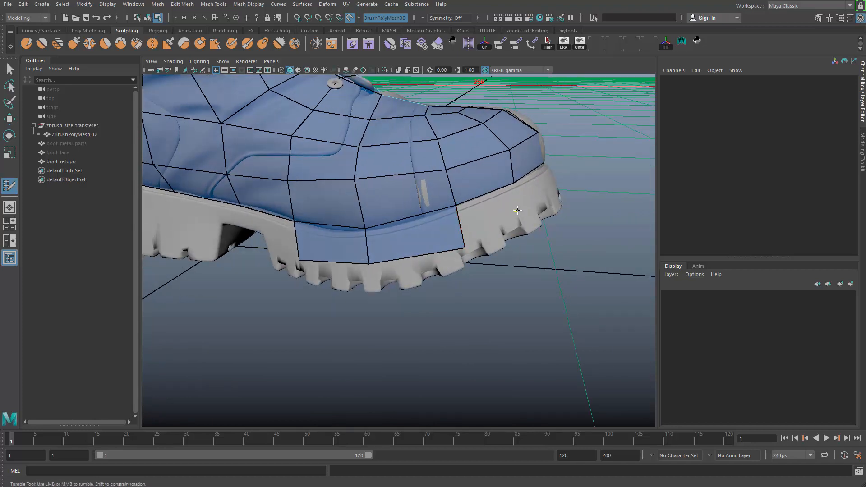
Extend the sole strip to the toe front and pull its lower corner vertices down to the bottom of the treads.
{"action": "middle_click_drag", "start_coordinate": [487, 225], "coordinate": [431, 245], "text": "alt"}
{"action": "right_click_drag", "start_coordinate": [432, 245], "coordinate": [483, 248], "text": "alt"}
{"action": "right_click_drag", "start_coordinate": [374, 230], "coordinate": [334, 228], "text": "alt"}
{"action": "left_click_drag", "start_coordinate": [456, 244], "coordinate": [398, 250], "text": "alt"}
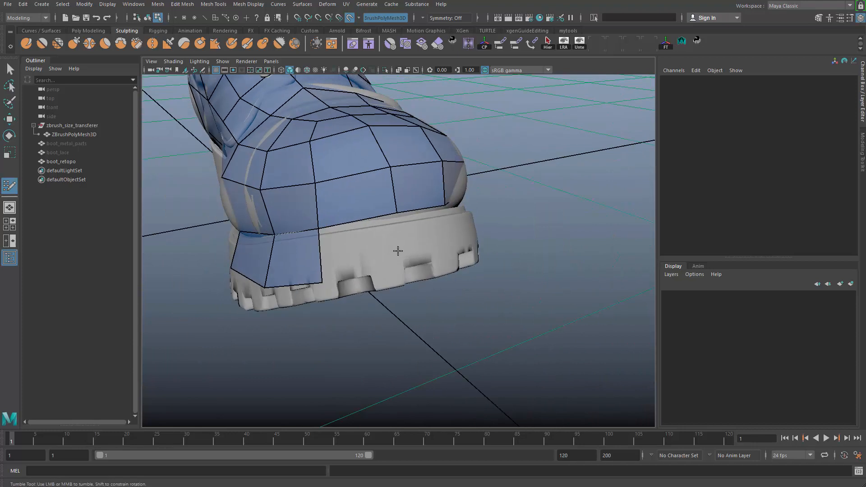
{"action": "left_click", "coordinate": [400, 258], "text": "shift"}
{"action": "left_click_drag", "start_coordinate": [327, 279], "coordinate": [420, 309]}
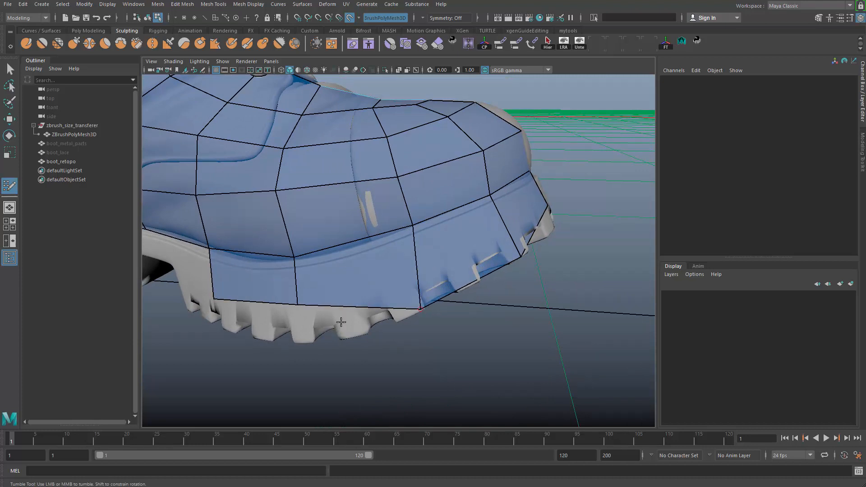
{"action": "left_click_drag", "start_coordinate": [341, 322], "coordinate": [393, 327], "text": "alt"}
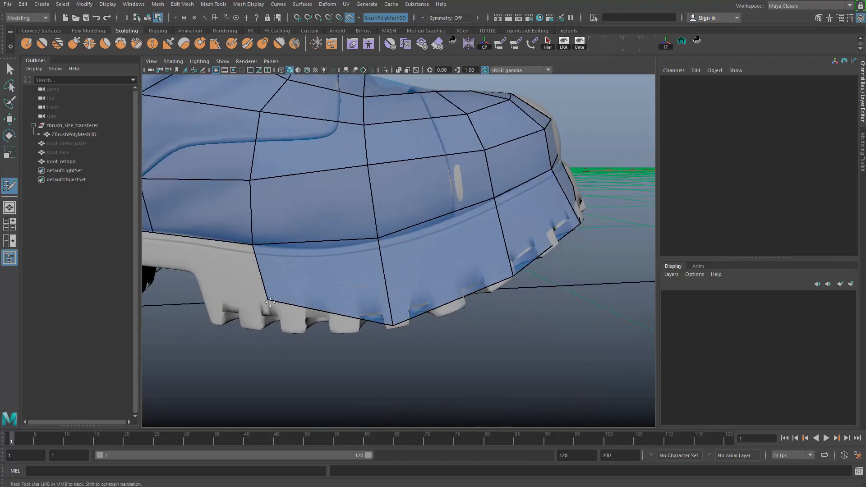
{"action": "left_click_drag", "start_coordinate": [271, 302], "coordinate": [409, 275]}
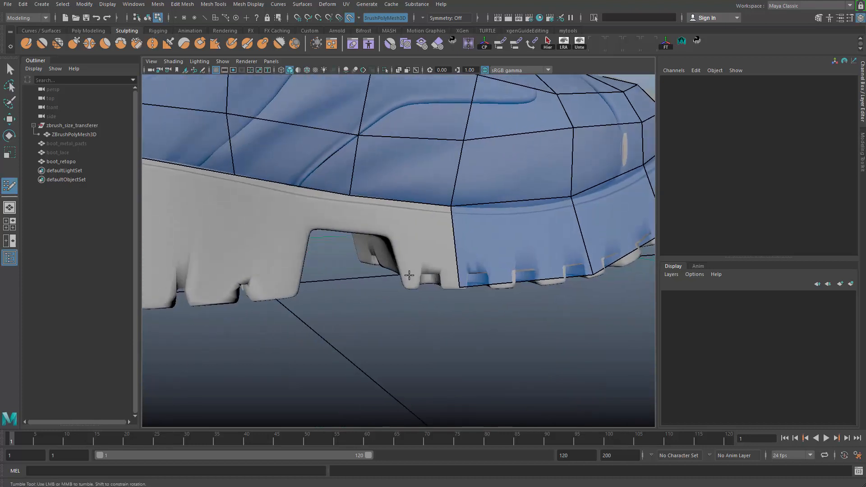
Insert a lengthwise edge loop through the sole strip and add a lower quad over the tread beside the arch.
{"action": "left_click", "coordinate": [464, 239], "text": "ctrl"}
{"action": "left_click", "coordinate": [425, 265], "text": "shift"}
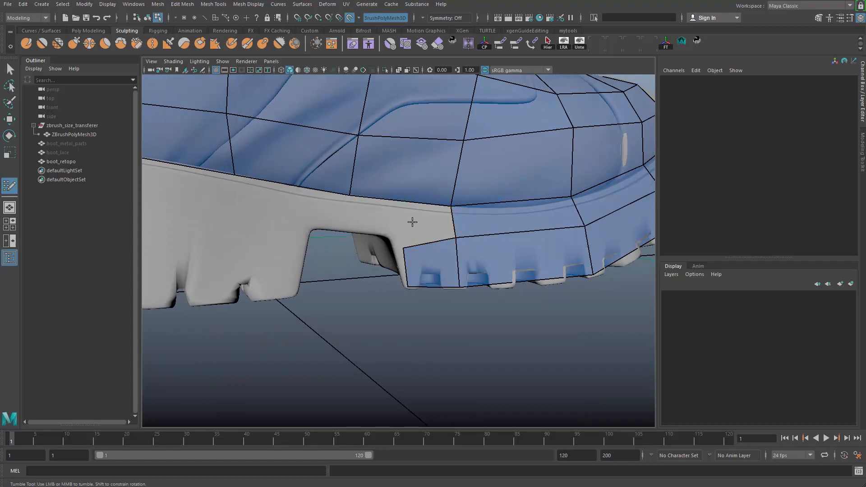
{"action": "left_click_drag", "start_coordinate": [403, 248], "coordinate": [393, 238]}
Move the sole strip's bottom corner vertex at the toe front down to the edge of the sole.
{"action": "right_click_drag", "start_coordinate": [387, 226], "coordinate": [373, 211], "text": "alt"}
{"action": "left_click_drag", "start_coordinate": [372, 211], "coordinate": [368, 250], "text": "alt"}
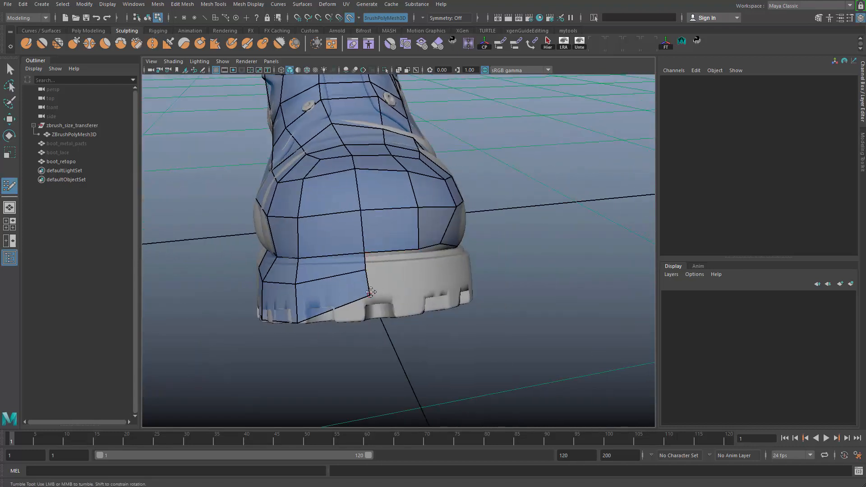
{"action": "left_click_drag", "start_coordinate": [371, 292], "coordinate": [358, 321]}
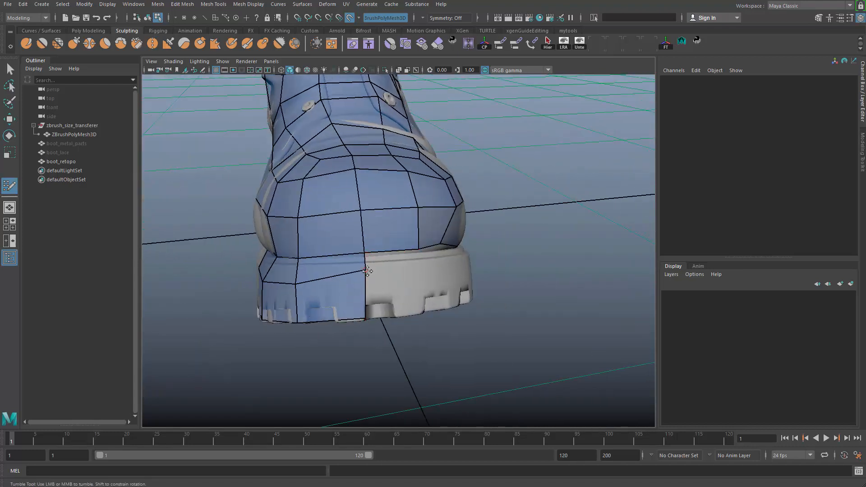
Leave Quad Draw and move the boot's lower-edge vertices around the toe out to the sole's rim.
{"action": "mouse_move", "coordinate": [393, 276]}
{"action": "left_mouse_down", "text": "alt"}
{"action": "mouse_move", "coordinate": [351, 275]}
{"action": "mouse_move", "coordinate": [337, 262]}
{"action": "left_mouse_up", "text": "alt"}
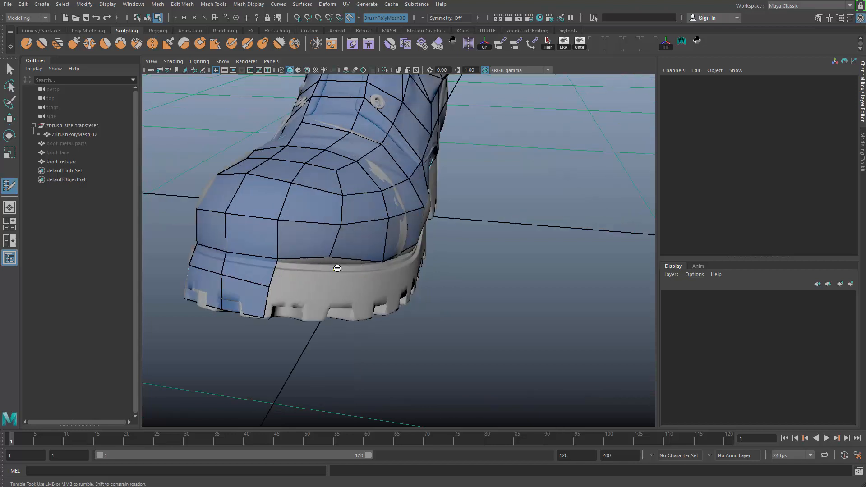
{"action": "right_click_drag", "start_coordinate": [338, 268], "coordinate": [196, 203], "text": "alt"}
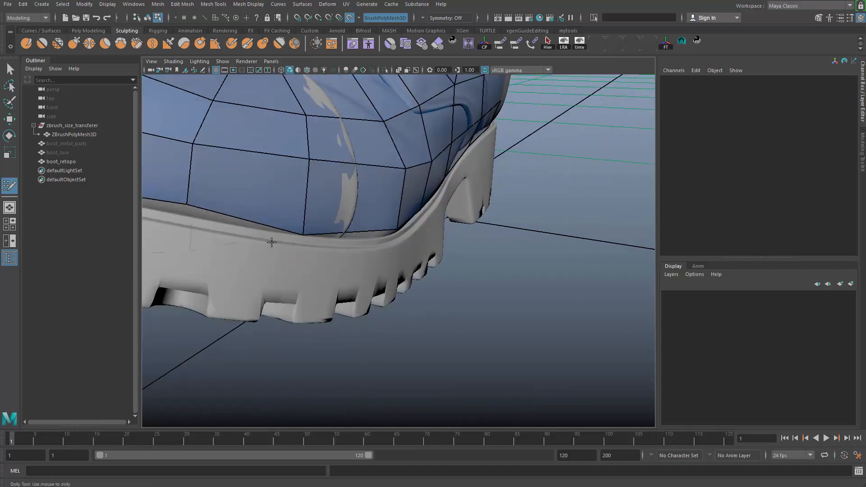
{"action": "key", "text": "q"}
{"action": "mouse_move", "coordinate": [272, 242]}
{"action": "left_mouse_down", "text": "alt"}
{"action": "mouse_move", "coordinate": [248, 196]}
{"action": "mouse_move", "coordinate": [286, 244]}
{"action": "mouse_move", "coordinate": [234, 280]}
{"action": "left_mouse_up", "text": "alt"}
{"action": "key", "text": "F9"}
{"action": "key", "text": "4"}
{"action": "middle_click_drag", "start_coordinate": [234, 280], "coordinate": [311, 268], "text": "alt"}
{"action": "key", "text": "w"}
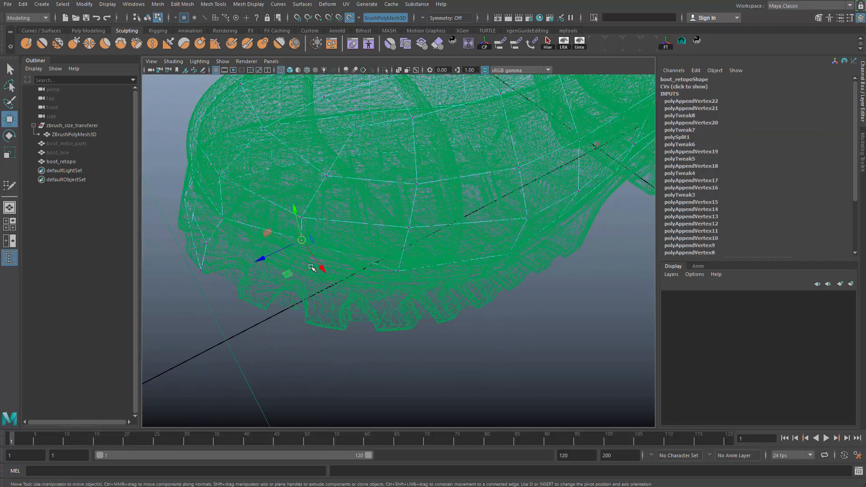
{"action": "key", "text": "5"}
{"action": "mouse_move", "coordinate": [297, 272]}
{"action": "left_mouse_down", "text": "alt"}
{"action": "mouse_move", "coordinate": [282, 277]}
{"action": "mouse_move", "coordinate": [316, 284]}
{"action": "mouse_move", "coordinate": [347, 276]}
{"action": "mouse_move", "coordinate": [471, 225]}
{"action": "left_mouse_up", "text": "alt"}
{"action": "left_click_drag", "start_coordinate": [524, 168], "coordinate": [539, 159]}
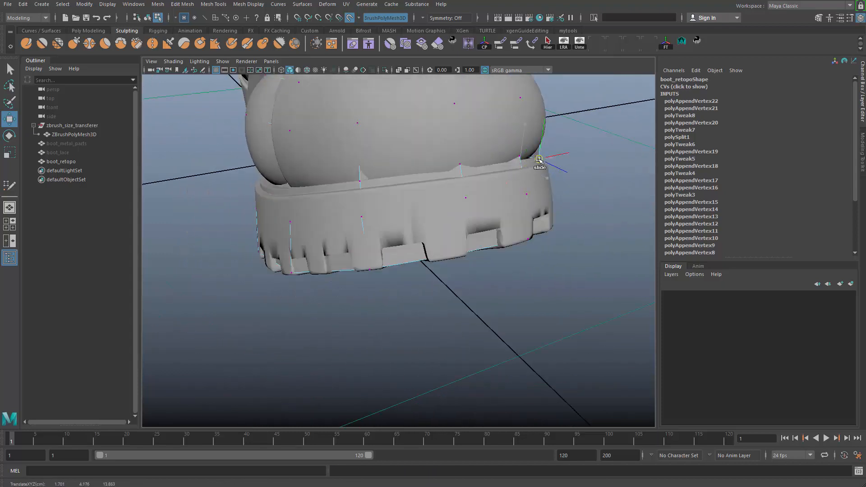
{"action": "left_click_drag", "start_coordinate": [553, 187], "coordinate": [427, 246], "text": "alt"}
{"action": "key", "text": "q"}
{"action": "left_click_drag", "start_coordinate": [412, 292], "coordinate": [410, 241], "text": "alt"}
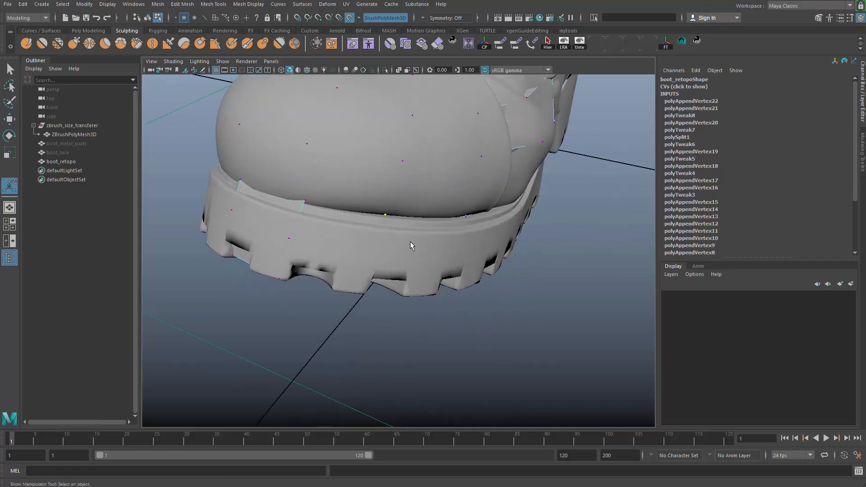
Restart Quad Draw and extend both rows of sole quads from the toe front back along the forefoot's other side.
{"action": "key", "text": "F8"}
{"action": "mouse_move", "coordinate": [451, 195]}
{"action": "right_mouse_down", "text": "shift"}
{"action": "mouse_move", "coordinate": [447, 381]}
{"action": "mouse_move", "coordinate": [436, 386]}
{"action": "right_mouse_up", "text": "shift"}
{"action": "mouse_move", "coordinate": [436, 387]}
{"action": "left_mouse_down", "text": "alt"}
{"action": "mouse_move", "coordinate": [373, 255]}
{"action": "mouse_move", "coordinate": [389, 189]}
{"action": "mouse_move", "coordinate": [421, 208]}
{"action": "left_mouse_up", "text": "alt"}
{"action": "left_click", "coordinate": [433, 210]}
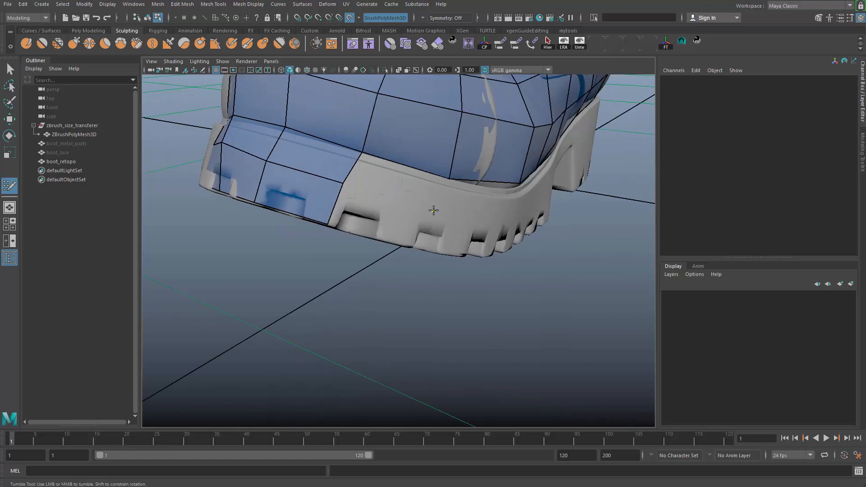
{"action": "left_click", "coordinate": [418, 217], "text": "shift"}
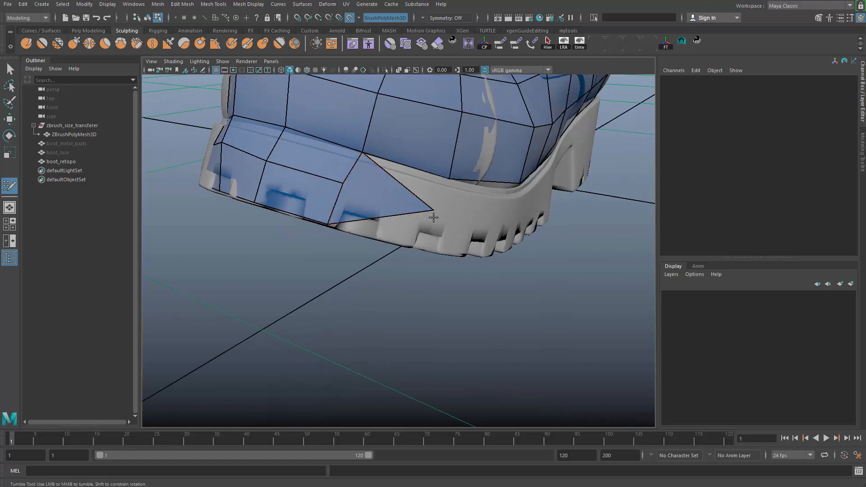
{"action": "left_click", "coordinate": [398, 236], "text": "shift"}
{"action": "mouse_move", "coordinate": [398, 235]}
{"action": "left_mouse_down", "text": "alt"}
{"action": "mouse_move", "coordinate": [350, 197]}
{"action": "mouse_move", "coordinate": [384, 207]}
{"action": "left_mouse_up", "text": "alt"}
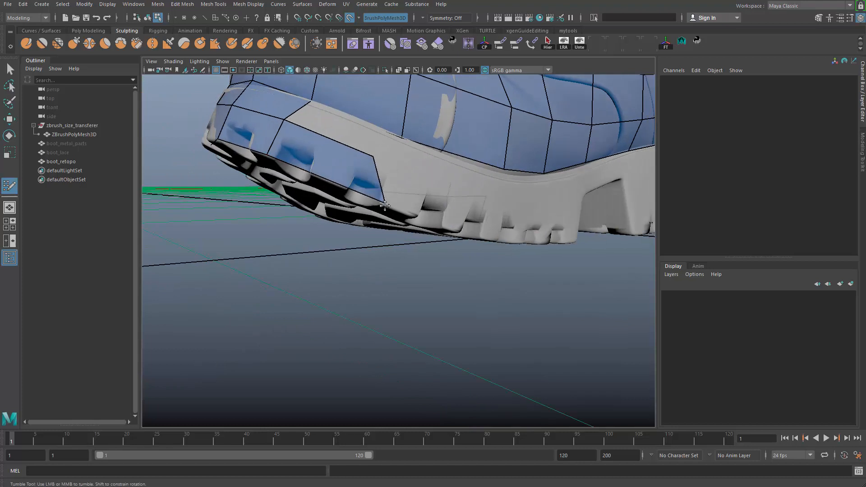
{"action": "mouse_move", "coordinate": [366, 138]}
{"action": "left_mouse_down", "text": "alt"}
{"action": "mouse_move", "coordinate": [363, 182]}
{"action": "mouse_move", "coordinate": [387, 185]}
{"action": "mouse_move", "coordinate": [375, 188]}
{"action": "mouse_move", "coordinate": [395, 202]}
{"action": "left_mouse_up", "text": "alt"}
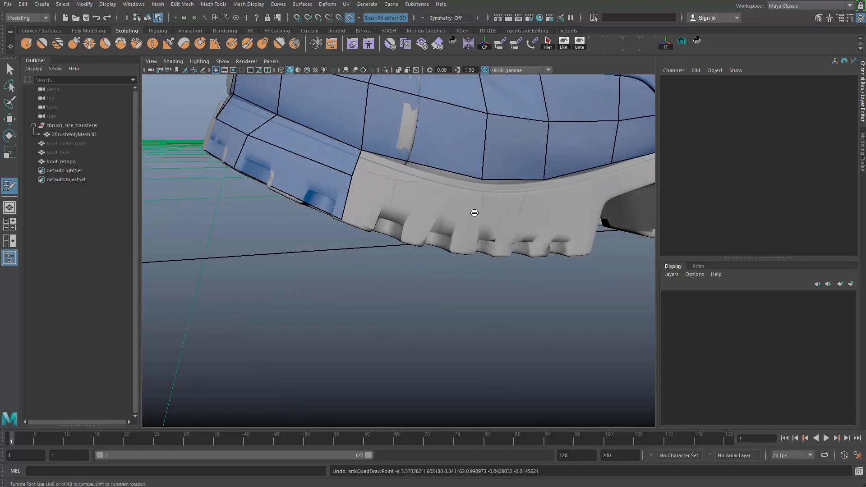
{"action": "mouse_move", "coordinate": [451, 199]}
{"action": "left_mouse_down", "text": "alt"}
{"action": "mouse_move", "coordinate": [470, 228]}
{"action": "mouse_move", "coordinate": [425, 197]}
{"action": "left_mouse_up", "text": "alt"}
{"action": "left_click_drag", "start_coordinate": [439, 161], "coordinate": [445, 160]}
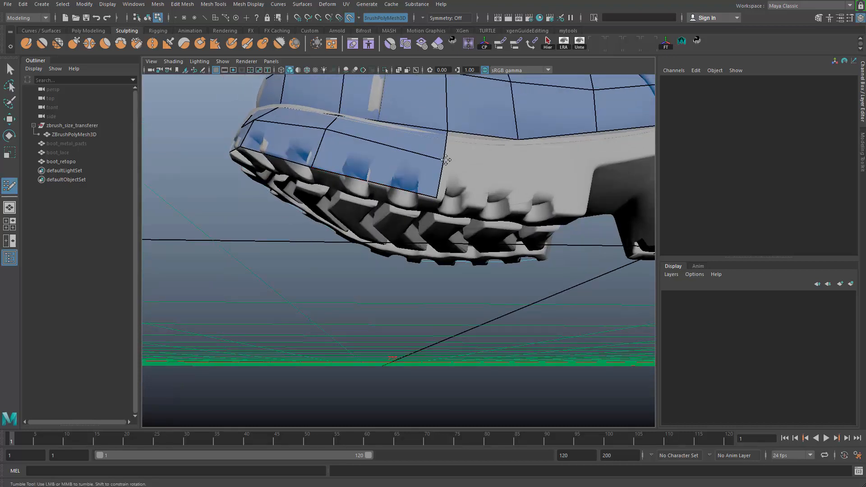
Continue the upper and lower rows of sole quads back to the front edge of the arch.
{"action": "left_click", "coordinate": [494, 152], "text": "shift"}
{"action": "left_click", "coordinate": [517, 204]}
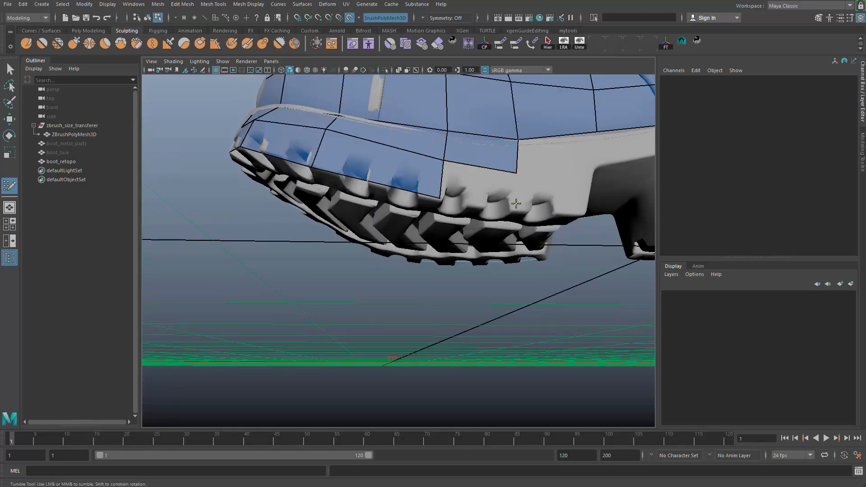
{"action": "left_click", "coordinate": [499, 198], "text": "shift"}
{"action": "mouse_move", "coordinate": [542, 191]}
{"action": "left_mouse_down", "text": "alt"}
{"action": "mouse_move", "coordinate": [484, 218]}
{"action": "mouse_move", "coordinate": [496, 210]}
{"action": "left_mouse_up", "text": "alt"}
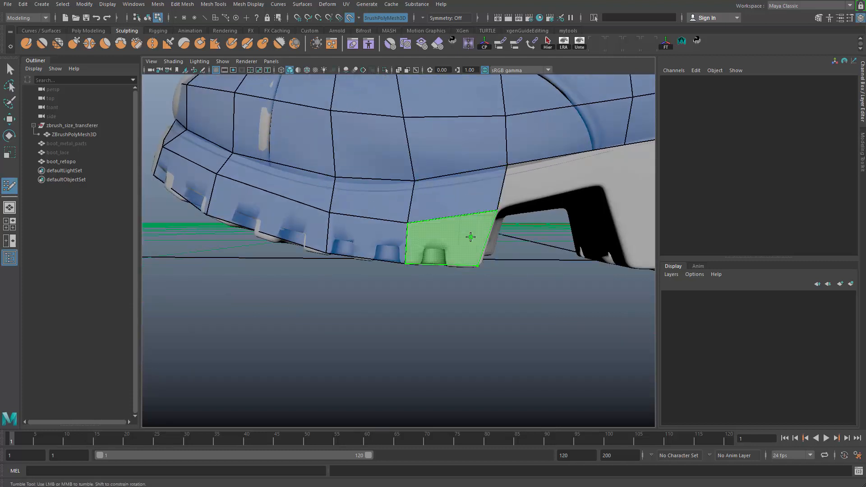
Fill the upper and lower quads over the front part of the heel's side, behind the arch.
{"action": "middle_click_drag", "start_coordinate": [532, 187], "coordinate": [507, 213], "text": "alt"}
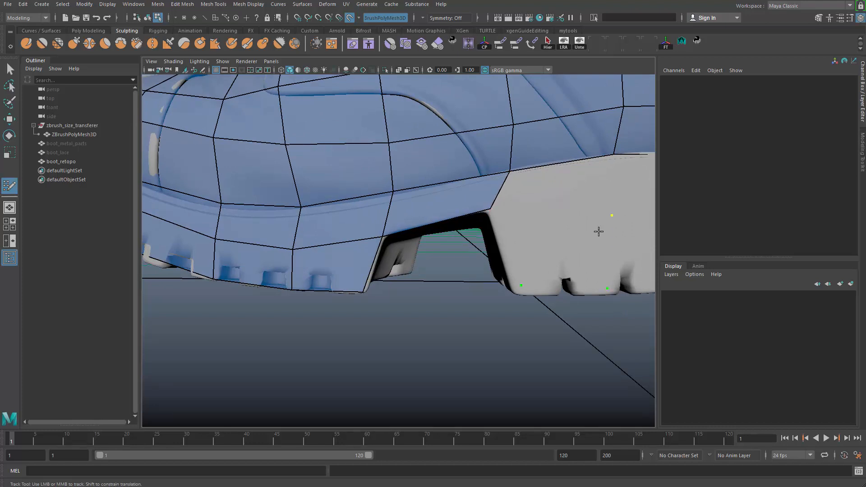
{"action": "left_click", "coordinate": [561, 251], "text": "shift"}
{"action": "left_click", "coordinate": [593, 186], "text": "shift"}
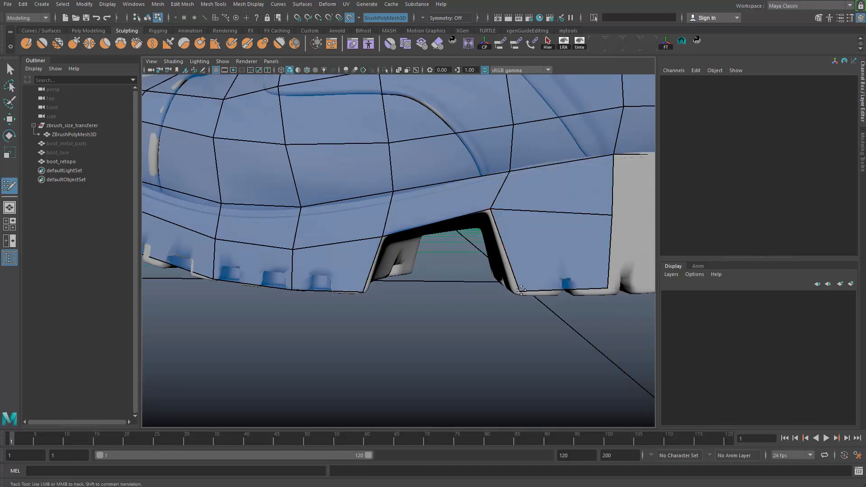
{"action": "left_click_drag", "start_coordinate": [552, 279], "coordinate": [477, 281], "text": "alt"}
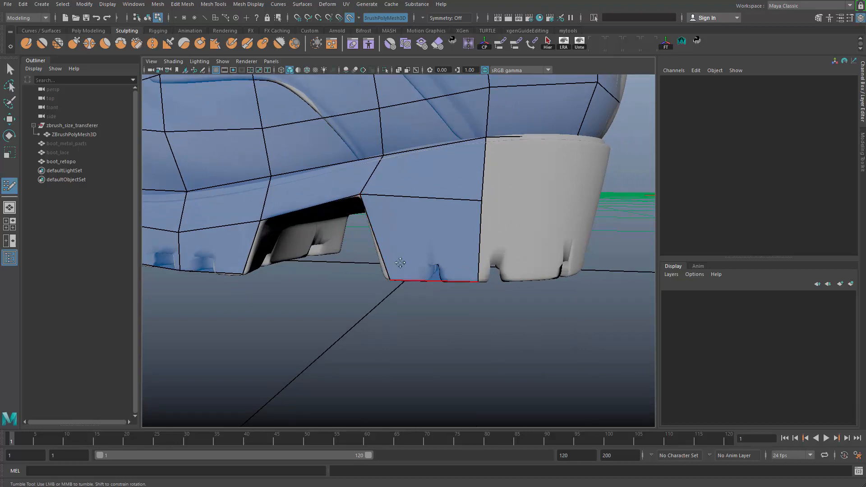
Carry the upper and lower rows of quads around the back of the heel.
{"action": "mouse_move", "coordinate": [400, 263]}
{"action": "left_mouse_down", "text": "alt"}
{"action": "mouse_move", "coordinate": [429, 196]}
{"action": "mouse_move", "coordinate": [417, 218]}
{"action": "mouse_move", "coordinate": [464, 232]}
{"action": "left_mouse_up", "text": "alt"}
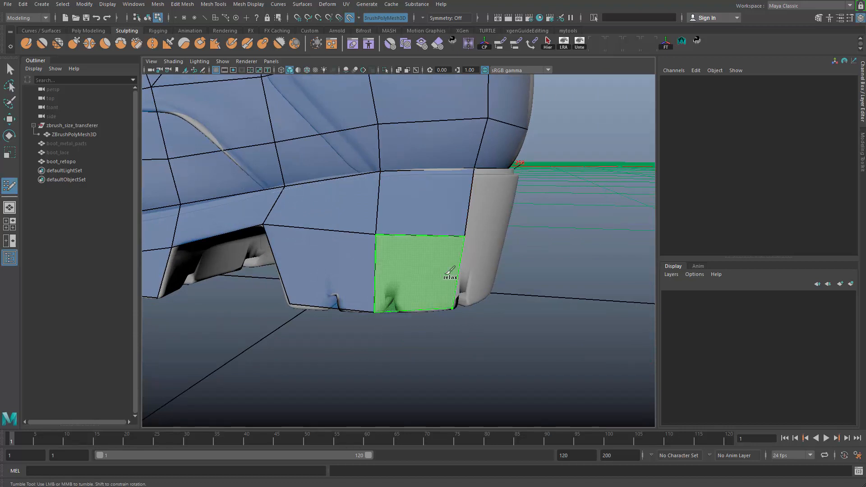
{"action": "mouse_move", "coordinate": [448, 275]}
{"action": "left_mouse_down", "text": "alt"}
{"action": "mouse_move", "coordinate": [445, 243]}
{"action": "mouse_move", "coordinate": [412, 257]}
{"action": "left_mouse_up", "text": "alt"}
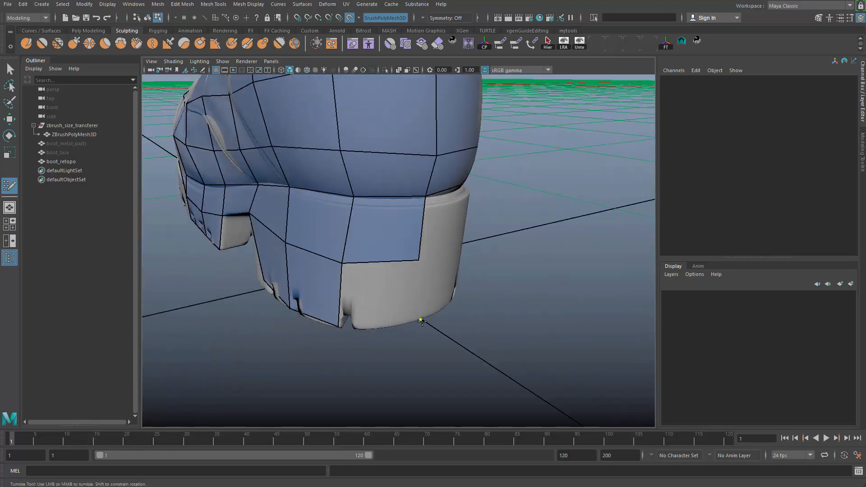
{"action": "mouse_move", "coordinate": [422, 321]}
{"action": "left_mouse_down", "text": "alt"}
{"action": "mouse_move", "coordinate": [402, 267]}
{"action": "mouse_move", "coordinate": [364, 311]}
{"action": "mouse_move", "coordinate": [352, 307]}
{"action": "left_mouse_up", "text": "alt"}
{"action": "mouse_move", "coordinate": [399, 260]}
{"action": "left_mouse_down", "text": "alt"}
{"action": "mouse_move", "coordinate": [390, 252]}
{"action": "mouse_move", "coordinate": [360, 255]}
{"action": "left_mouse_up", "text": "alt"}
{"action": "left_click", "coordinate": [352, 270], "text": "shift"}
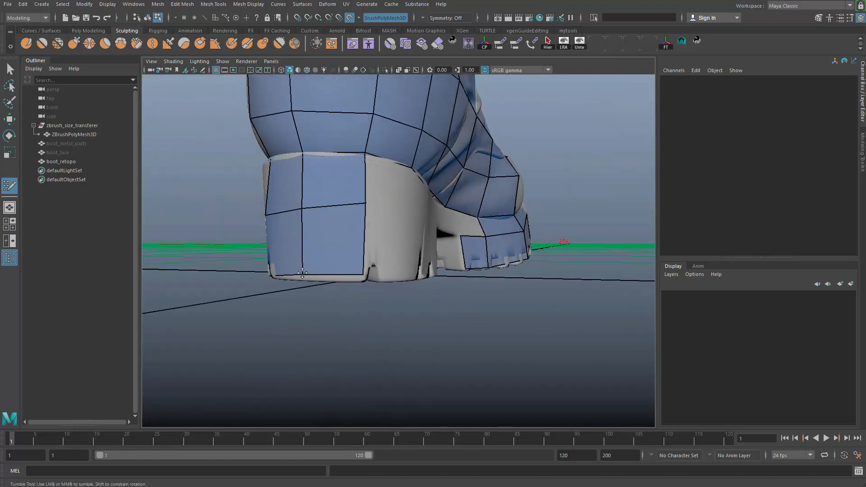
Continue the upper and lower rows of quads from the back of the heel forward along its unfinished side.
{"action": "mouse_move", "coordinate": [364, 277]}
{"action": "left_mouse_down", "text": "alt"}
{"action": "mouse_move", "coordinate": [361, 228]}
{"action": "mouse_move", "coordinate": [410, 224]}
{"action": "left_mouse_up", "text": "alt"}
{"action": "left_click", "coordinate": [356, 222], "text": "shift"}
{"action": "left_click", "coordinate": [386, 300]}
{"action": "left_click", "coordinate": [360, 266], "text": "shift"}
{"action": "left_click", "coordinate": [402, 213], "text": "shift"}
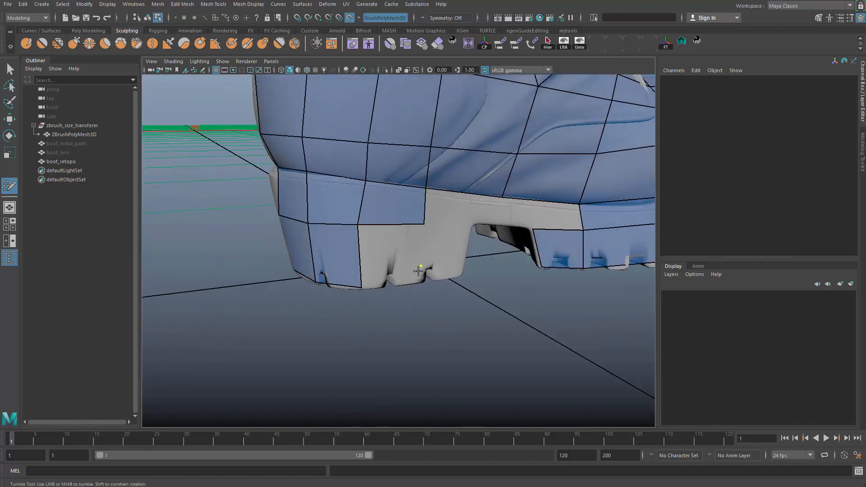
{"action": "left_click", "coordinate": [396, 256], "text": "shift"}
Pull the open quad vertices to the heel's front edge and even out the vertex column along the heel's side.
{"action": "right_click_drag", "start_coordinate": [445, 223], "coordinate": [462, 206], "text": "alt"}
{"action": "scroll", "coordinate": [469, 260], "scroll_direction": "down", "scroll_amount": 3}
{"action": "mouse_move", "coordinate": [469, 260]}
{"action": "left_mouse_down", "text": "alt"}
{"action": "mouse_move", "coordinate": [519, 253]}
{"action": "mouse_move", "coordinate": [615, 261]}
{"action": "mouse_move", "coordinate": [413, 255]}
{"action": "mouse_move", "coordinate": [427, 230]}
{"action": "left_mouse_up", "text": "alt"}
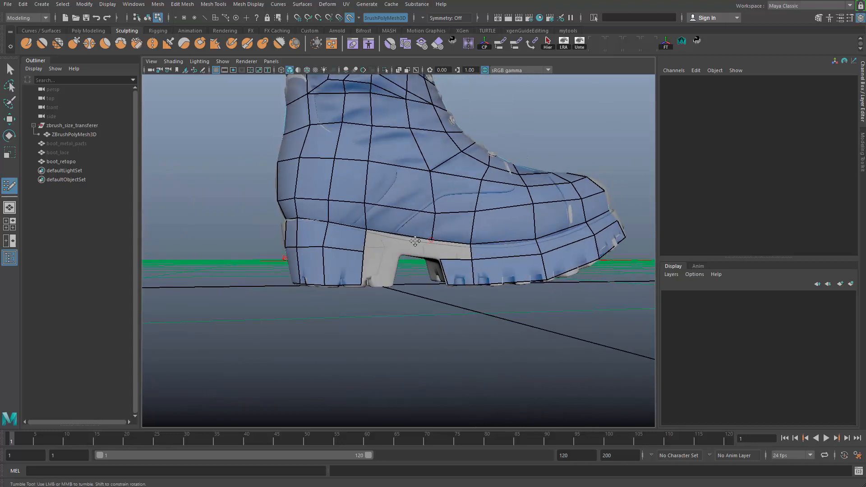
{"action": "right_click_drag", "start_coordinate": [415, 242], "coordinate": [440, 271], "text": "alt"}
{"action": "left_click_drag", "start_coordinate": [378, 231], "coordinate": [425, 243]}
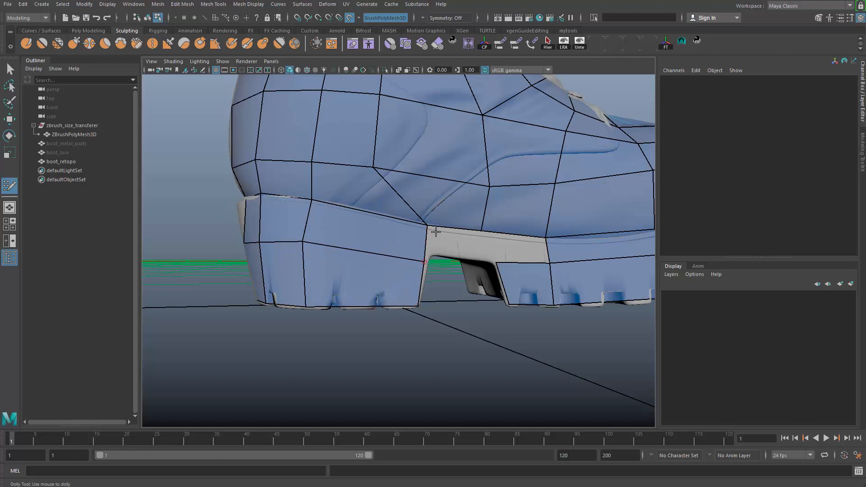
{"action": "right_click_drag", "start_coordinate": [436, 232], "coordinate": [402, 234], "text": "alt"}
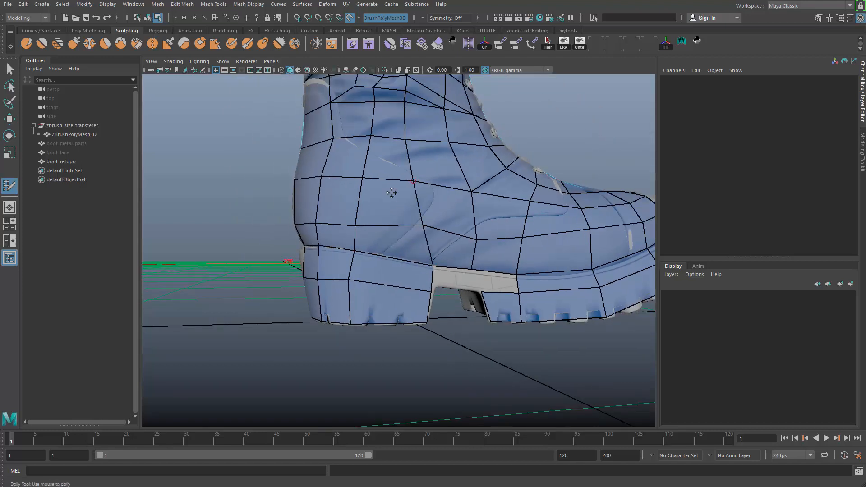
{"action": "left_click_drag", "start_coordinate": [391, 194], "coordinate": [364, 222], "text": "alt"}
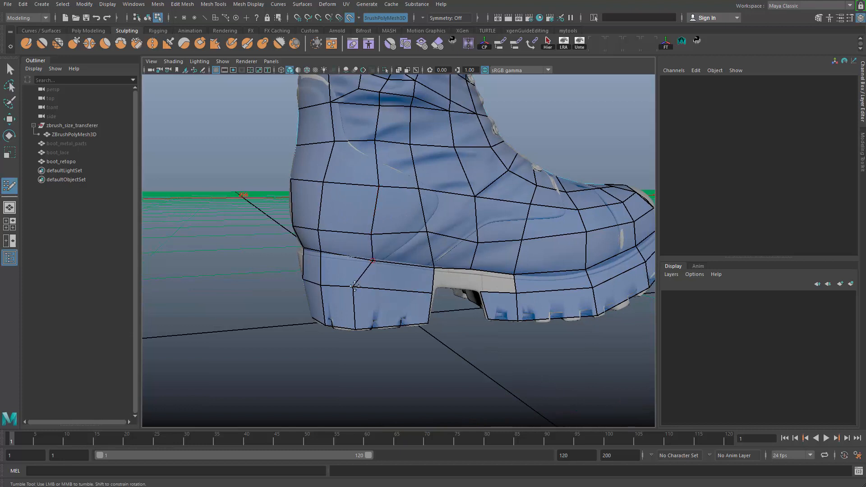
{"action": "mouse_move", "coordinate": [371, 329]}
{"action": "left_mouse_down"}
{"action": "mouse_move", "coordinate": [374, 307]}
{"action": "mouse_move", "coordinate": [364, 316]}
{"action": "left_mouse_up"}
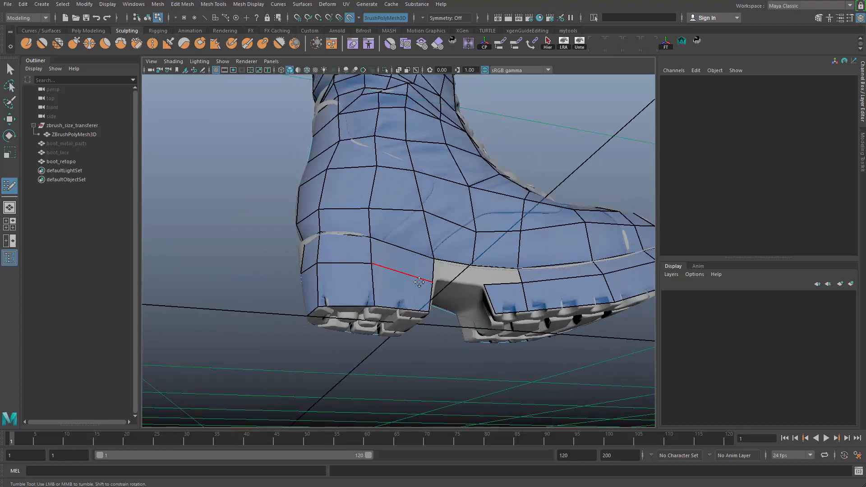
Bridge the gap above the arch with two upper-row quads joining the heel to the forefoot sole.
{"action": "right_click_drag", "start_coordinate": [363, 316], "coordinate": [370, 334], "text": "alt"}
{"action": "left_click_drag", "start_coordinate": [363, 294], "coordinate": [355, 203], "text": "alt"}
{"action": "right_click_drag", "start_coordinate": [290, 183], "coordinate": [271, 181], "text": "alt"}
{"action": "left_click_drag", "start_coordinate": [311, 176], "coordinate": [327, 199], "text": "alt"}
{"action": "left_click_drag", "start_coordinate": [334, 239], "coordinate": [352, 216], "text": "alt"}
{"action": "middle_click_drag", "start_coordinate": [397, 191], "coordinate": [401, 248], "text": "alt"}
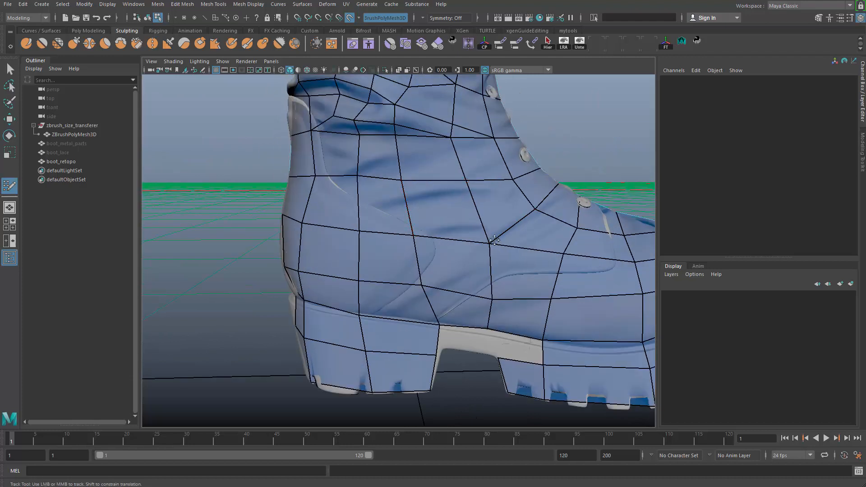
{"action": "middle_click_drag", "start_coordinate": [446, 329], "coordinate": [421, 275], "text": "alt"}
{"action": "right_click_drag", "start_coordinate": [420, 276], "coordinate": [506, 295], "text": "alt"}
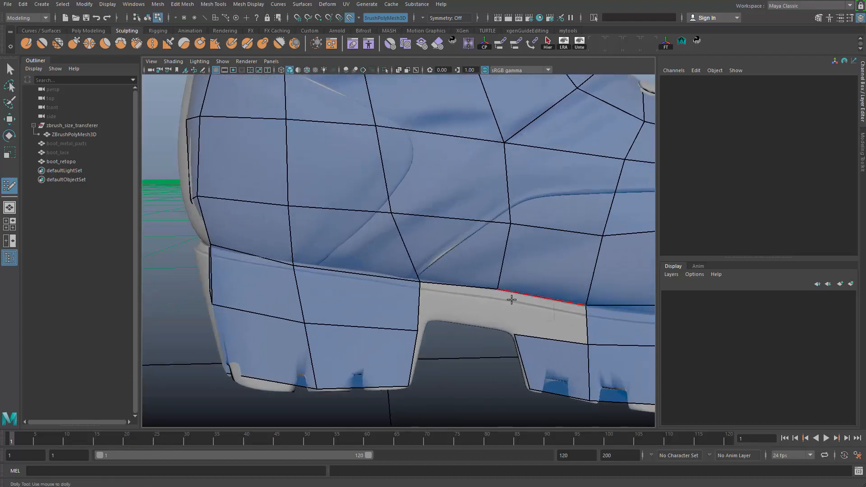
{"action": "left_click", "coordinate": [511, 300], "text": "shift"}
{"action": "left_click", "coordinate": [469, 301], "text": "shift"}
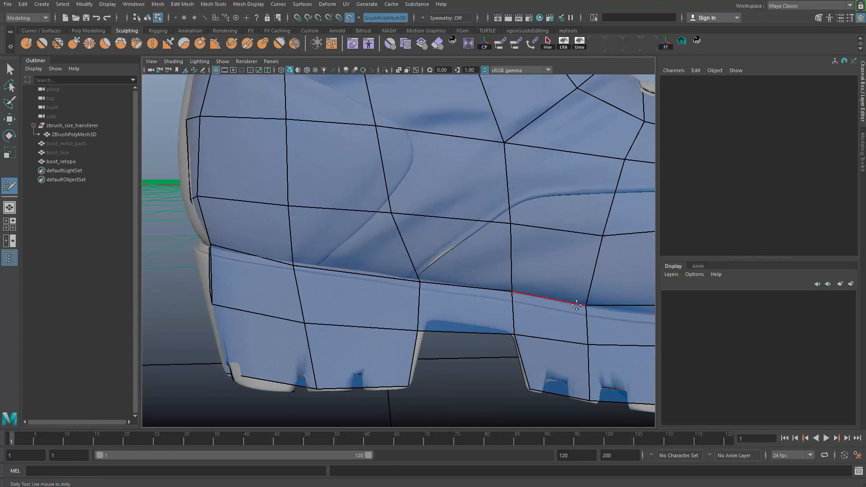
Shift the vertex column on the forefoot sole, just ahead of the arch, toward the toe.
{"action": "middle_click_drag", "start_coordinate": [559, 302], "coordinate": [482, 307], "text": "alt"}
{"action": "left_click_drag", "start_coordinate": [498, 295], "coordinate": [515, 300]}
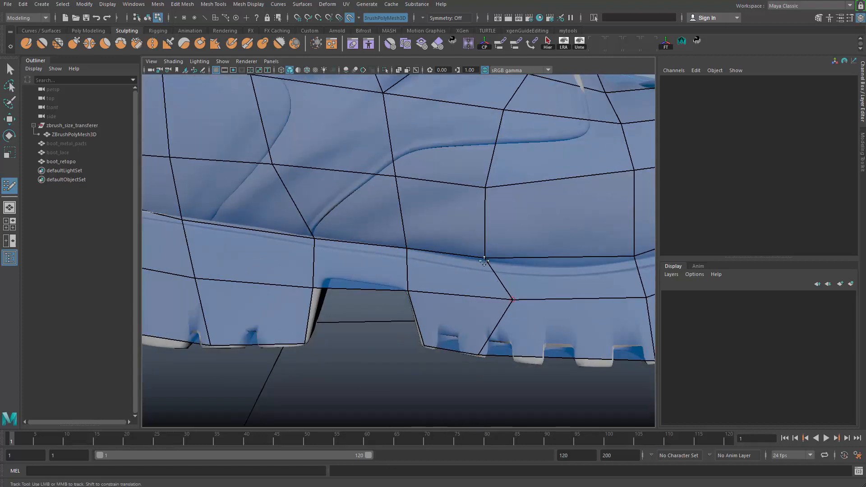
{"action": "left_click_drag", "start_coordinate": [486, 259], "coordinate": [515, 266]}
{"action": "left_click_drag", "start_coordinate": [484, 351], "coordinate": [525, 347]}
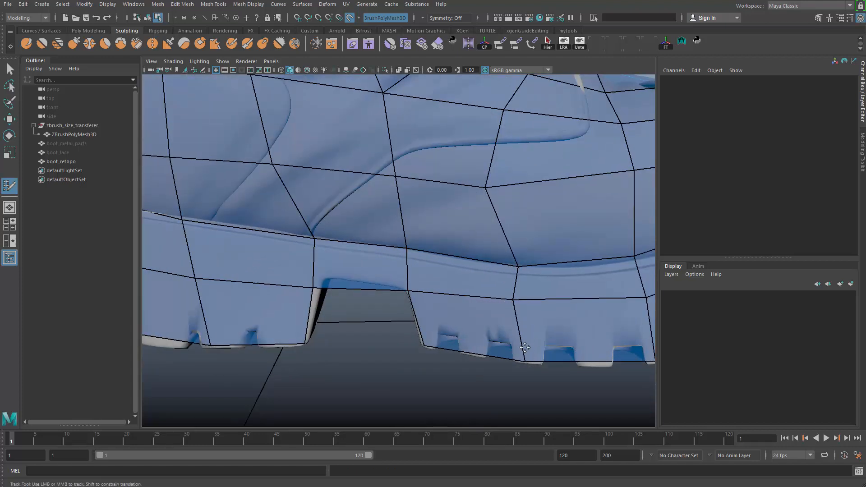
Straighten the vertex column above the heel's front edge on the boot's opposite side.
{"action": "right_click_drag", "start_coordinate": [509, 244], "coordinate": [449, 218], "text": "alt"}
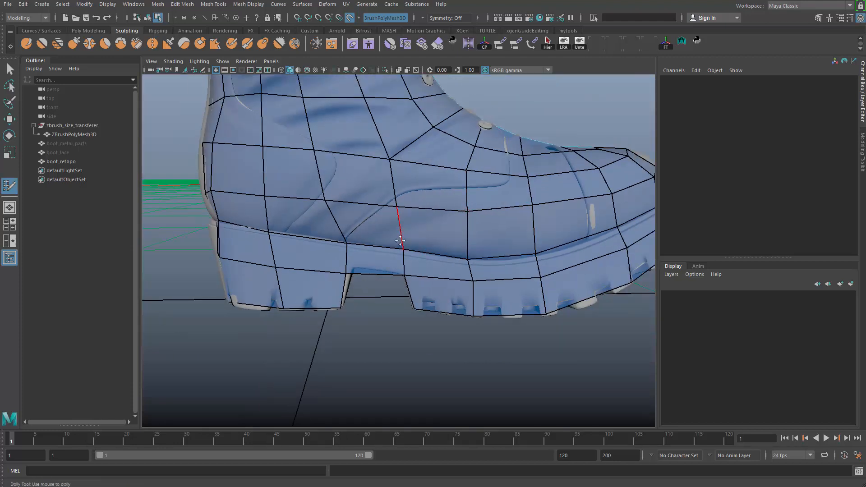
{"action": "left_click_drag", "start_coordinate": [401, 248], "coordinate": [448, 256], "text": "alt"}
{"action": "right_click_drag", "start_coordinate": [444, 241], "coordinate": [473, 214], "text": "alt"}
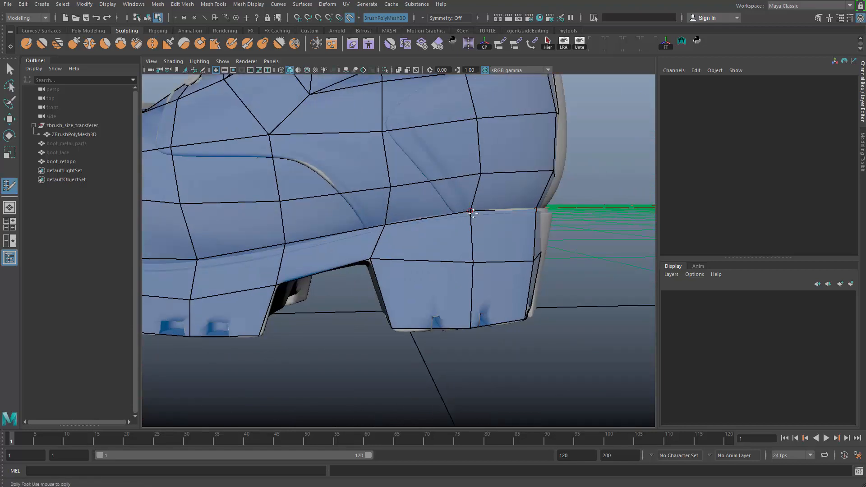
{"action": "left_click_drag", "start_coordinate": [390, 187], "coordinate": [383, 190]}
{"action": "left_click_drag", "start_coordinate": [381, 166], "coordinate": [373, 165]}
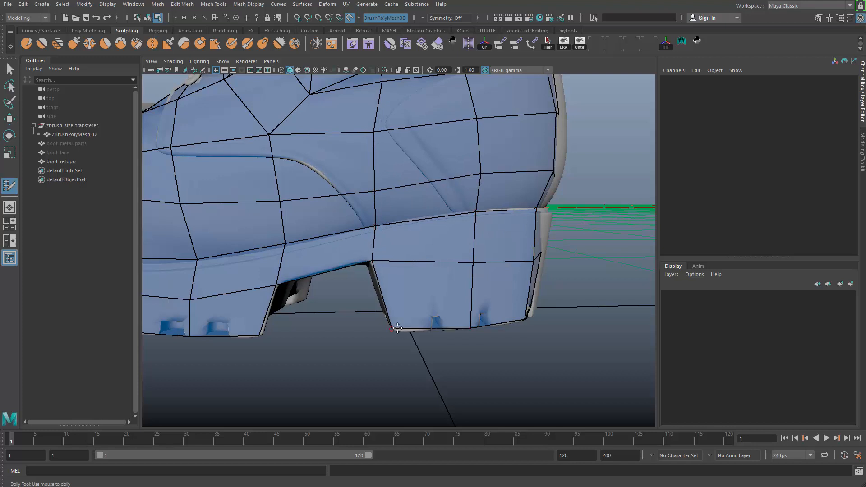
Inspect the sole and heel quads around the boot's sides and back, and undo the last edit.
{"action": "mouse_move", "coordinate": [397, 319]}
{"action": "left_mouse_down", "text": "alt"}
{"action": "mouse_move", "coordinate": [431, 281]}
{"action": "mouse_move", "coordinate": [416, 278]}
{"action": "mouse_move", "coordinate": [382, 312]}
{"action": "left_mouse_up", "text": "alt"}
{"action": "right_click_drag", "start_coordinate": [381, 312], "coordinate": [300, 238], "text": "alt"}
{"action": "left_click_drag", "start_coordinate": [300, 238], "coordinate": [267, 234], "text": "alt"}
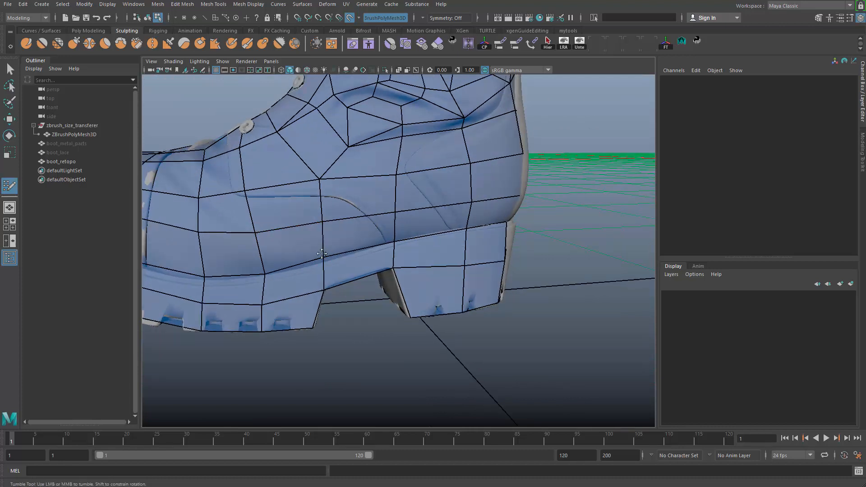
{"action": "right_click_drag", "start_coordinate": [326, 256], "coordinate": [288, 246], "text": "alt"}
{"action": "left_click_drag", "start_coordinate": [325, 311], "coordinate": [383, 294], "text": "alt"}
{"action": "right_click_drag", "start_coordinate": [383, 293], "coordinate": [400, 283], "text": "alt"}
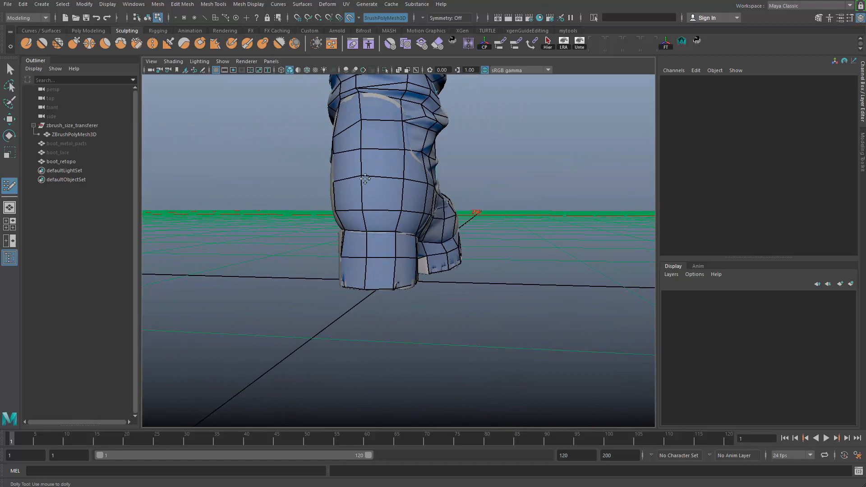
{"action": "left_click_drag", "start_coordinate": [377, 162], "coordinate": [422, 180], "text": "alt"}
{"action": "key", "text": "ctrl+z"}
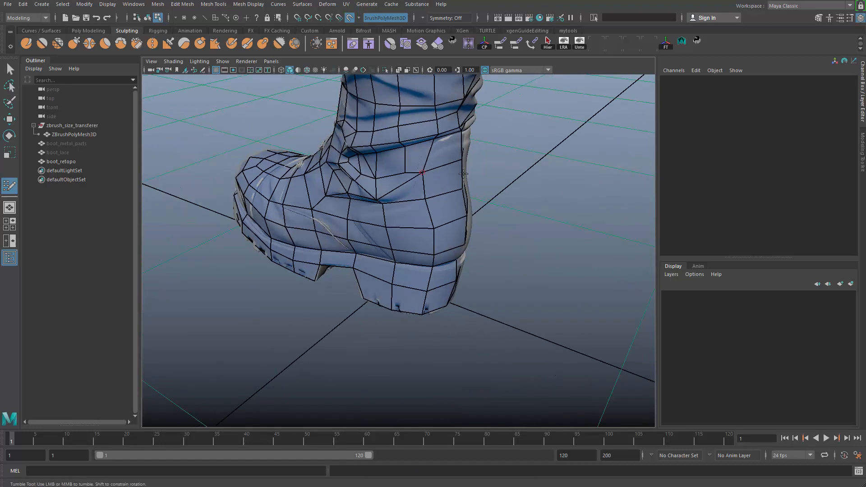
{"action": "right_click_drag", "start_coordinate": [437, 231], "coordinate": [349, 262], "text": "alt"}
{"action": "left_click_drag", "start_coordinate": [345, 321], "coordinate": [494, 237], "text": "alt"}
Leave Quad Draw and, in wireframe display, move the lower sole vertices on the forefoot's side toward the toe.
{"action": "key", "text": "q"}
{"action": "left_click", "coordinate": [558, 226]}
{"action": "left_click_drag", "start_coordinate": [558, 225], "coordinate": [341, 275], "text": "alt"}
{"action": "key", "text": "4"}
{"action": "left_click", "coordinate": [360, 300]}
{"action": "key", "text": "w"}
{"action": "left_click", "coordinate": [354, 337]}
{"action": "key", "text": "q"}
{"action": "left_click", "coordinate": [357, 312]}
{"action": "key", "text": "w"}
{"action": "left_click", "coordinate": [363, 279]}
Move the upper vertices of the same forefoot column toward the toe and return to shaded display.
{"action": "left_click", "coordinate": [356, 231]}
{"action": "left_click_drag", "start_coordinate": [355, 230], "coordinate": [342, 224]}
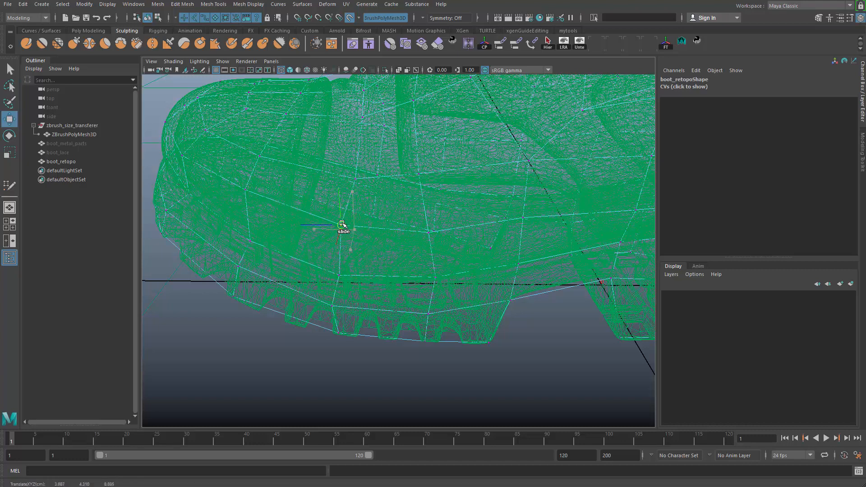
{"action": "left_click", "coordinate": [340, 275]}
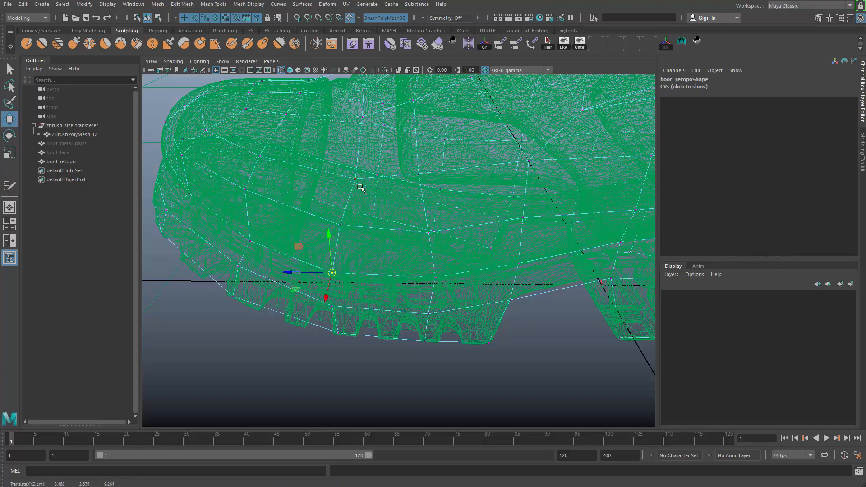
{"action": "left_click", "coordinate": [360, 186]}
{"action": "key", "text": "5"}
{"action": "mouse_move", "coordinate": [362, 342]}
{"action": "left_mouse_down", "text": "alt"}
{"action": "mouse_move", "coordinate": [352, 315]}
{"action": "mouse_move", "coordinate": [395, 276]}
{"action": "left_mouse_up", "text": "alt"}
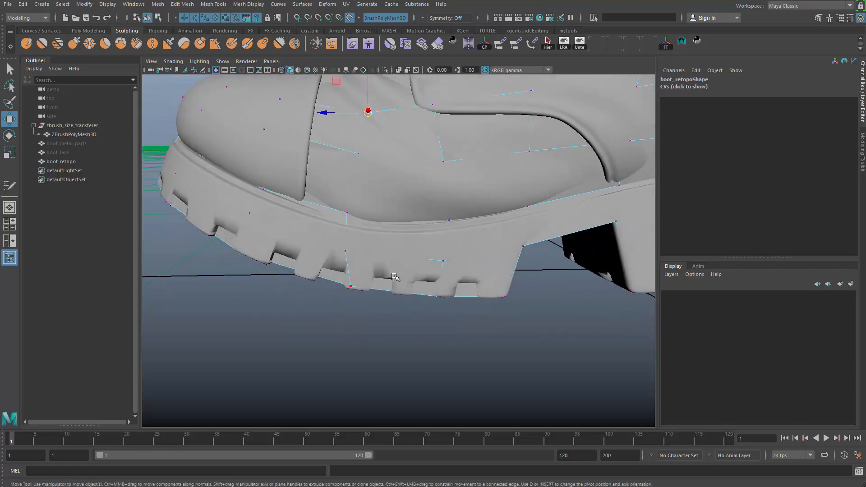
Return to object selection and isolate the boot_retopo mesh in the viewport, viewed from below.
{"action": "key", "text": "q"}
{"action": "right_click_drag", "start_coordinate": [455, 284], "coordinate": [489, 264]}
{"action": "key", "text": "ctrl+1"}
{"action": "right_click_drag", "start_coordinate": [498, 309], "coordinate": [374, 308], "text": "alt"}
{"action": "left_click_drag", "start_coordinate": [374, 308], "coordinate": [405, 266], "text": "alt"}
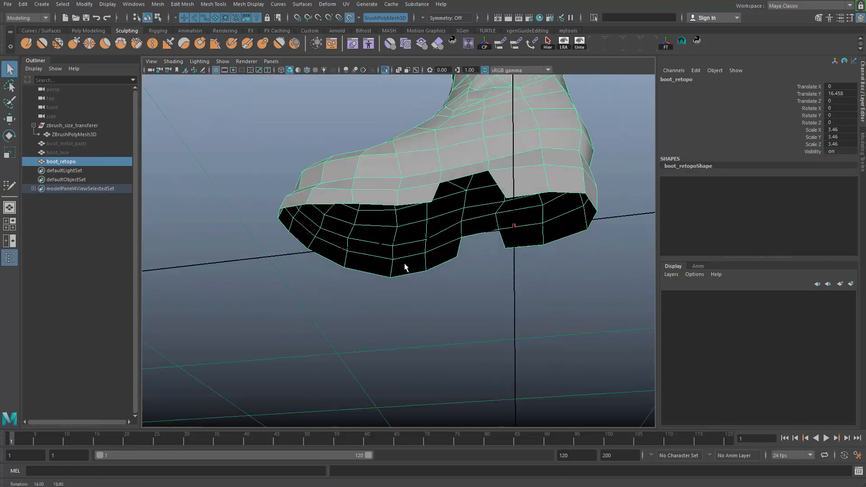
Close the open border around the boot's underside with Fill Hole.
{"action": "right_click_drag", "start_coordinate": [405, 266], "coordinate": [417, 203]}
{"action": "right_click_drag", "start_coordinate": [458, 175], "coordinate": [459, 291], "text": "shift"}
{"action": "left_click_drag", "start_coordinate": [456, 284], "coordinate": [426, 241], "text": "alt"}
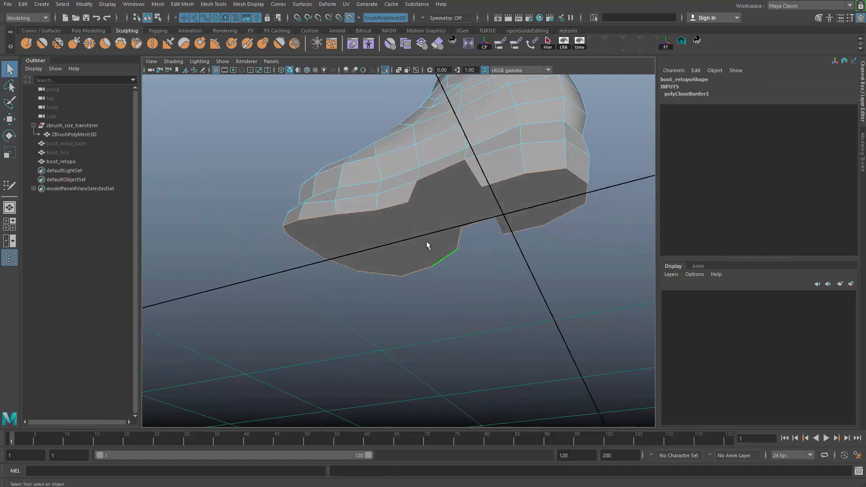
{"action": "left_click_drag", "start_coordinate": [488, 224], "coordinate": [407, 239], "text": "alt"}
Cut edges across the sole's underside at the forefoot's back edge and the heel's front edge with Multi-Cut.
{"action": "left_click", "coordinate": [406, 227]}
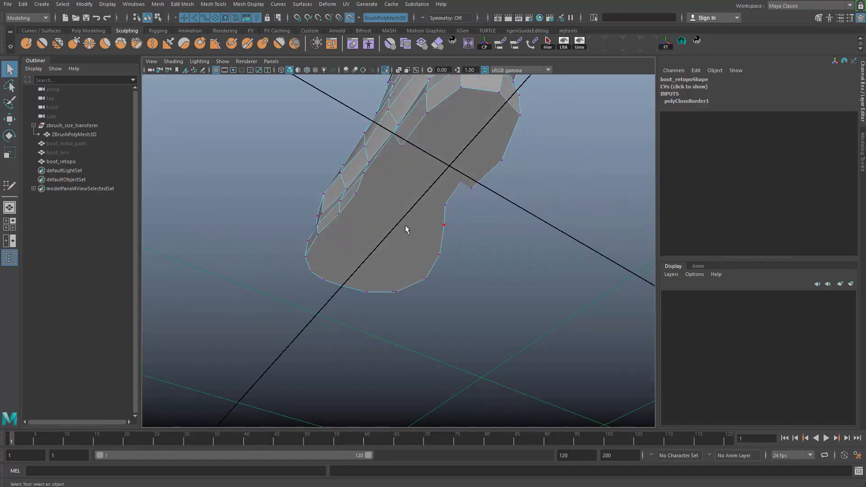
{"action": "right_click_drag", "start_coordinate": [370, 233], "coordinate": [387, 213]}
{"action": "left_click_drag", "start_coordinate": [387, 213], "coordinate": [501, 176], "text": "alt"}
{"action": "left_click", "coordinate": [499, 177]}
{"action": "right_click_drag", "start_coordinate": [466, 184], "coordinate": [401, 187], "text": "shift"}
{"action": "left_click_drag", "start_coordinate": [450, 285], "coordinate": [376, 284], "text": "alt"}
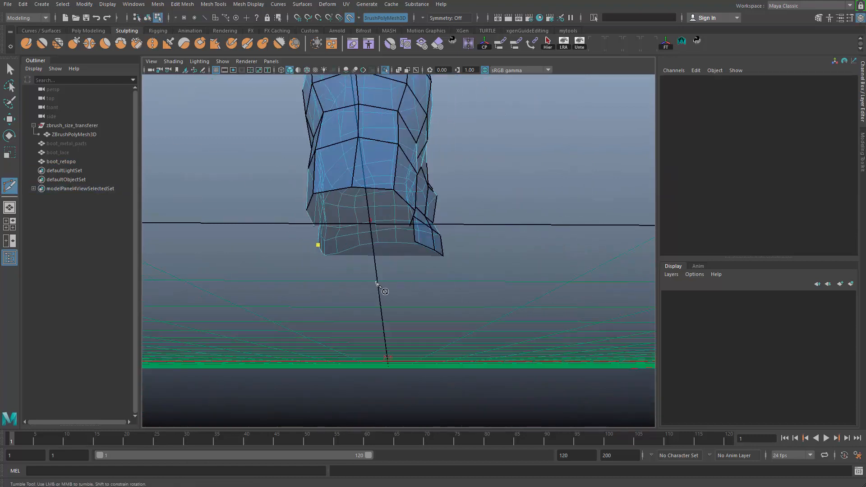
{"action": "left_click_drag", "start_coordinate": [415, 260], "coordinate": [373, 274], "text": "alt"}
{"action": "left_click", "coordinate": [375, 263]}
{"action": "left_click_drag", "start_coordinate": [375, 383], "coordinate": [454, 254], "text": "alt"}
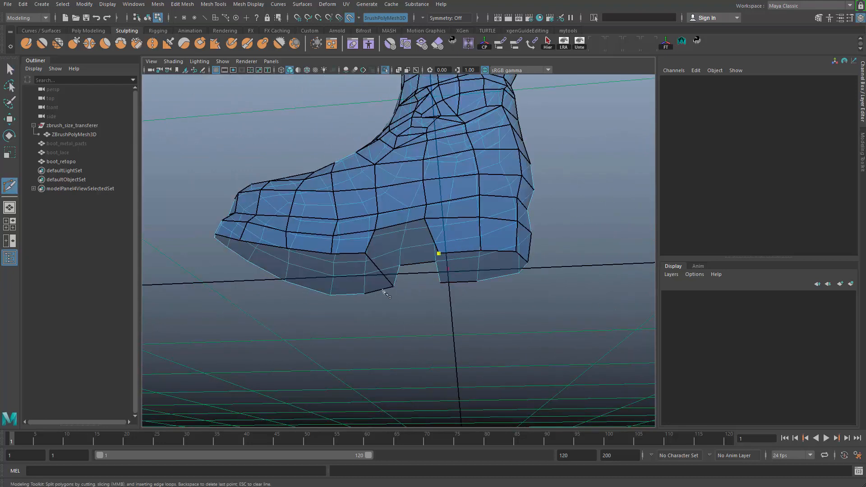
{"action": "left_click", "coordinate": [442, 283]}
{"action": "key", "text": "q"}
Restart Multi-Cut and cut across the underside of the arch between the matching side vertices.
{"action": "key", "text": "g"}
{"action": "left_click_drag", "start_coordinate": [373, 292], "coordinate": [444, 231], "text": "alt"}
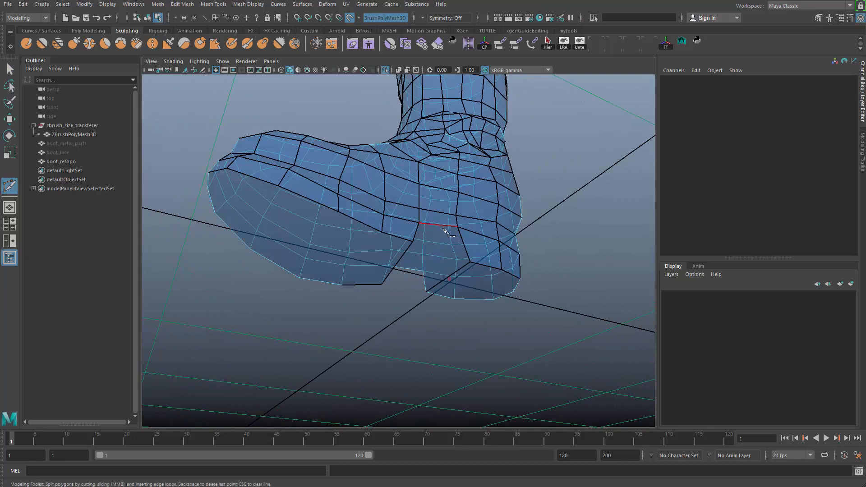
{"action": "key", "text": "q"}
{"action": "left_click_drag", "start_coordinate": [462, 299], "coordinate": [452, 256], "text": "alt"}
{"action": "key", "text": "r"}
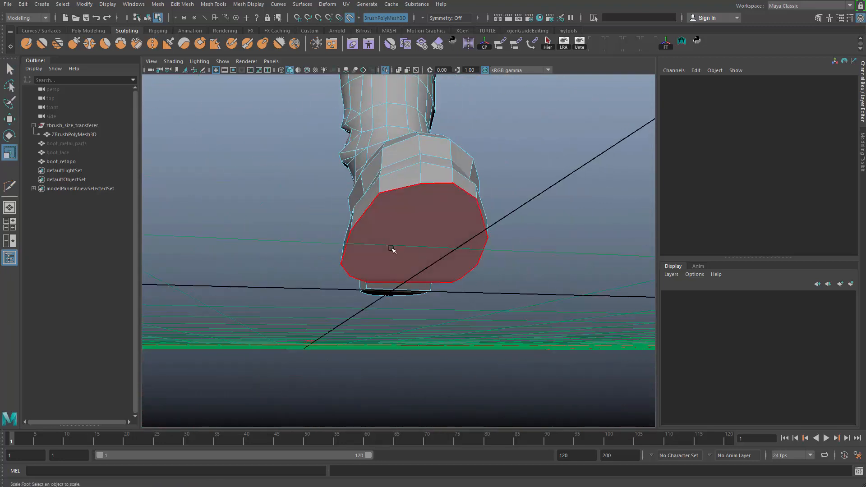
{"action": "left_click_drag", "start_coordinate": [393, 248], "coordinate": [387, 230], "text": "alt"}
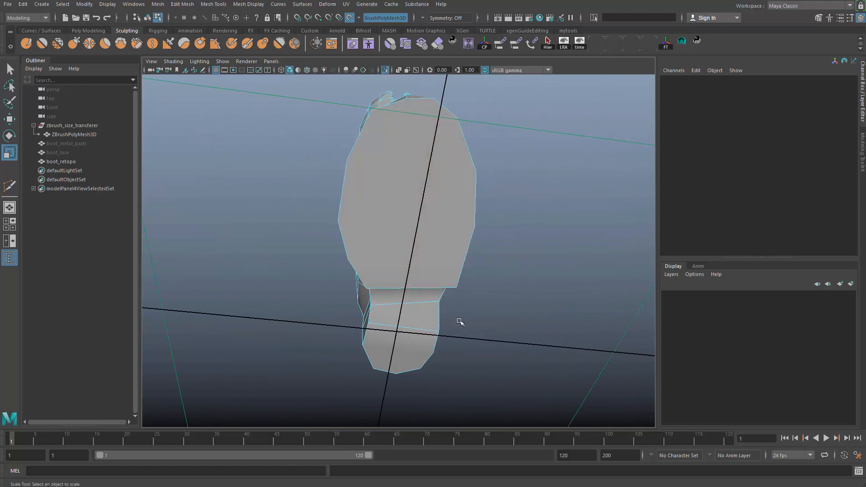
Cut a series of crosswise edges over the forefoot's underside between opposite border vertices.
{"action": "key", "text": "ctrl+shift+x"}
{"action": "left_click_drag", "start_coordinate": [460, 322], "coordinate": [411, 241], "text": "alt"}
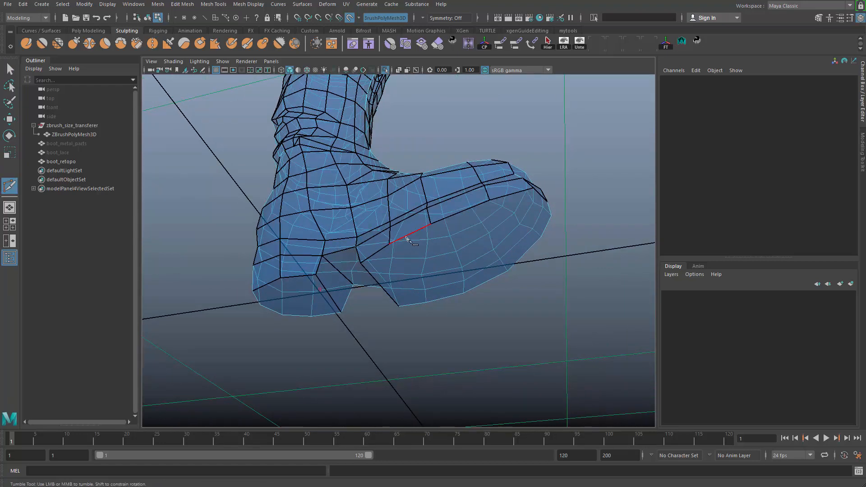
{"action": "left_click_drag", "start_coordinate": [420, 334], "coordinate": [367, 286], "text": "alt"}
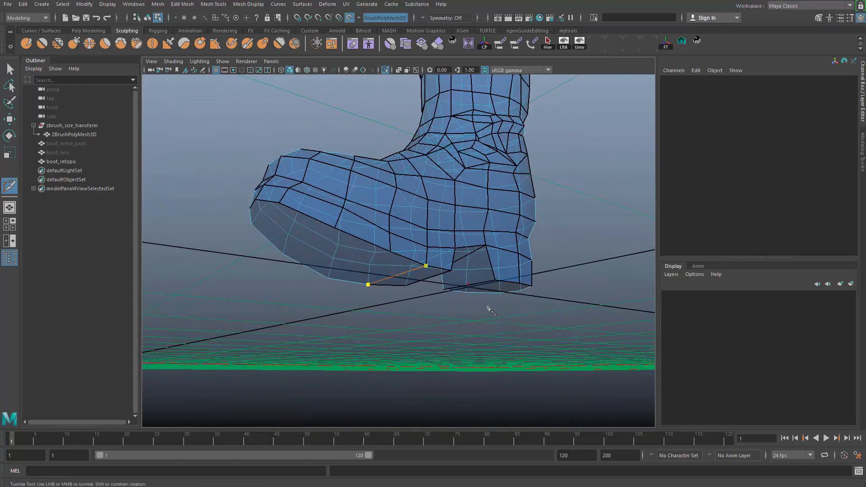
{"action": "left_click_drag", "start_coordinate": [488, 346], "coordinate": [420, 287], "text": "alt"}
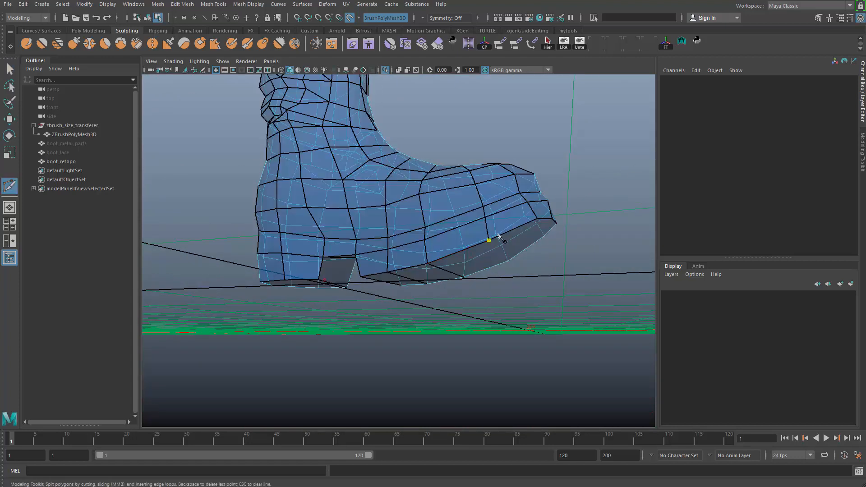
{"action": "left_click_drag", "start_coordinate": [492, 236], "coordinate": [463, 201], "text": "alt"}
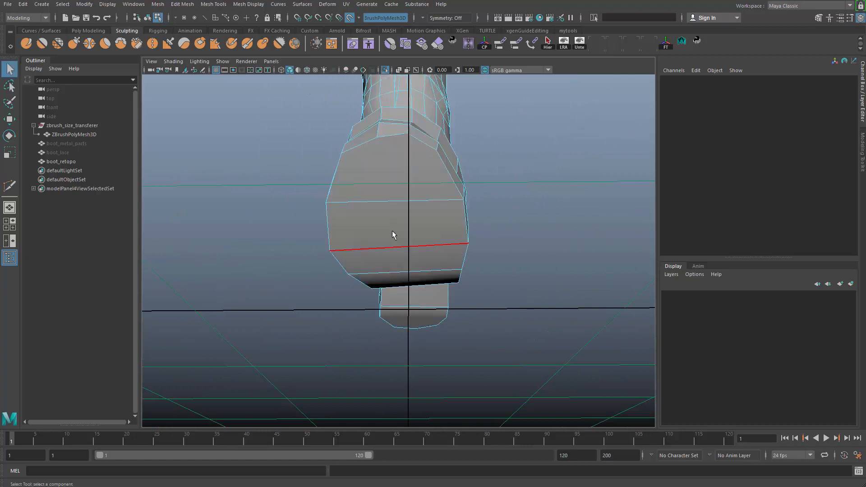
Cut a lengthwise edge line from the toe back through the crosswise edges of the forefoot's underside.
{"action": "left_click_drag", "start_coordinate": [392, 235], "coordinate": [351, 209], "text": "alt"}
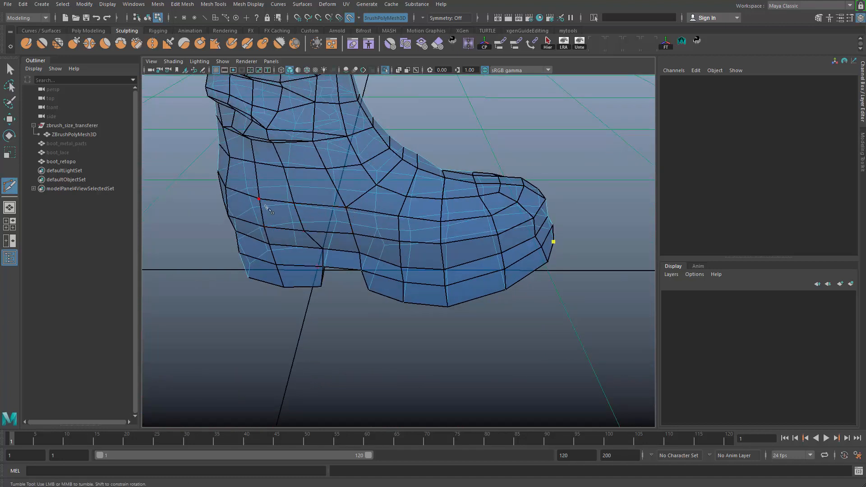
{"action": "left_click_drag", "start_coordinate": [391, 167], "coordinate": [364, 185], "text": "alt"}
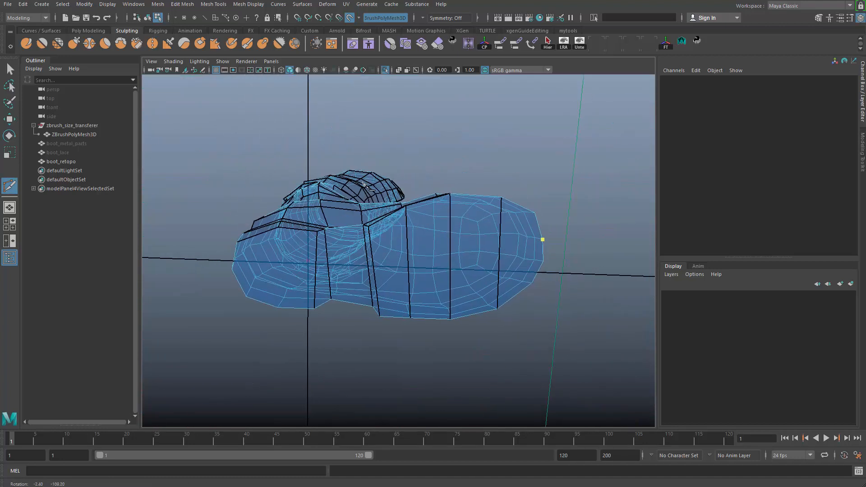
{"action": "left_click_drag", "start_coordinate": [492, 262], "coordinate": [385, 229], "text": "alt"}
{"action": "left_click", "coordinate": [386, 202]}
{"action": "key", "text": "Return"}
{"action": "left_click_drag", "start_coordinate": [443, 194], "coordinate": [437, 234], "text": "alt"}
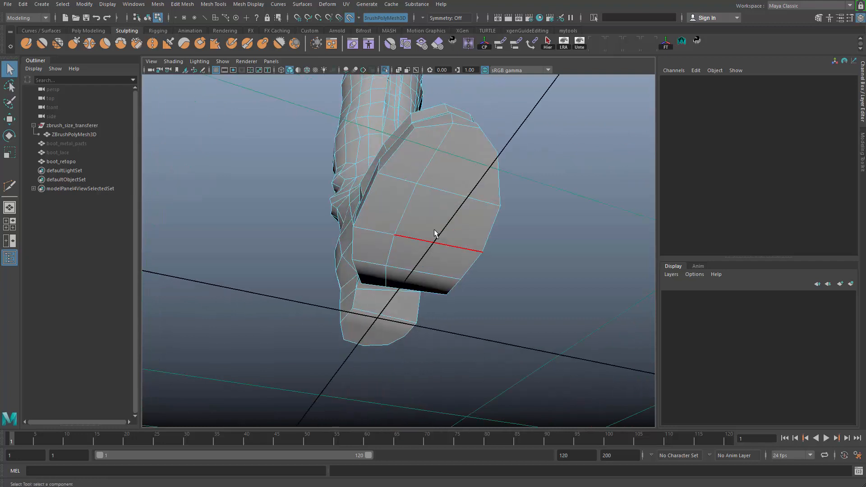
Cut a second lengthwise edge line from the toe back through the crosswise edges of the forefoot's underside with Multi-Cut.
{"action": "left_click_drag", "start_coordinate": [493, 149], "coordinate": [379, 162], "text": "alt"}
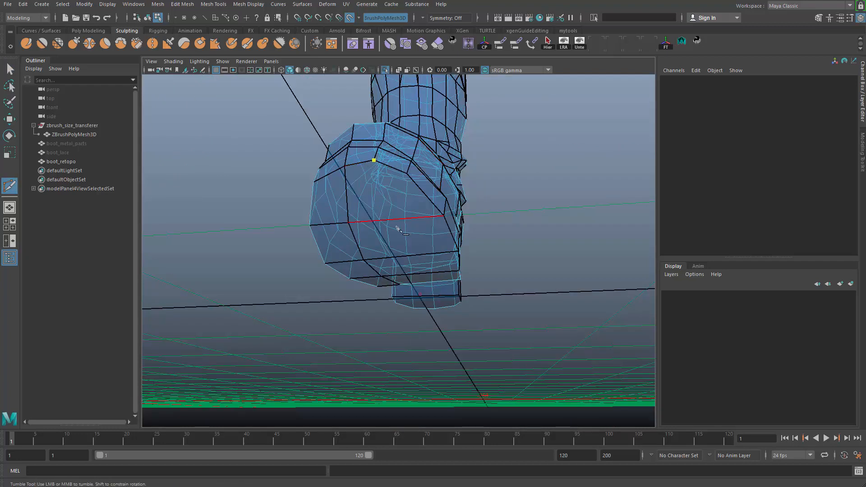
{"action": "left_click", "coordinate": [398, 221]}
{"action": "left_click_drag", "start_coordinate": [398, 221], "coordinate": [428, 231], "text": "alt"}
{"action": "left_click", "coordinate": [415, 208]}
{"action": "left_click_drag", "start_coordinate": [433, 274], "coordinate": [423, 257], "text": "alt"}
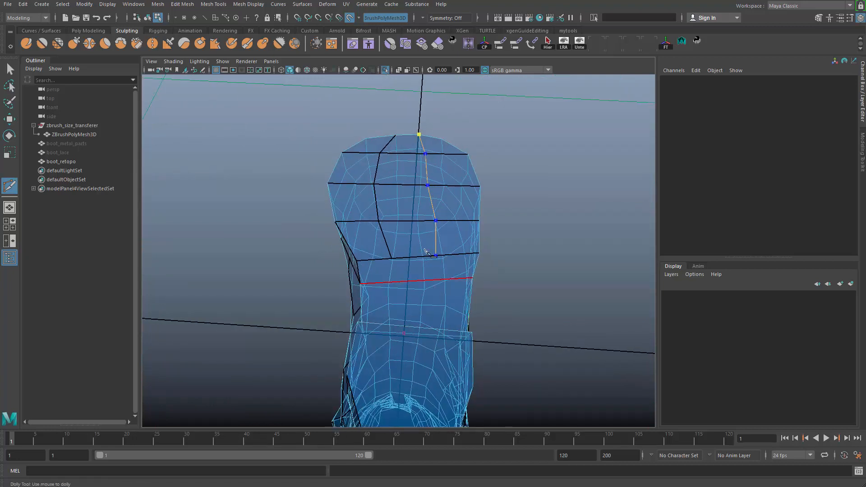
{"action": "key", "text": "q"}
Move a middle vertex of the second lengthwise line on the forefoot's underside sideways to even out the quads.
{"action": "left_click", "coordinate": [425, 190]}
{"action": "key", "text": "w"}
{"action": "left_click_drag", "start_coordinate": [425, 191], "coordinate": [429, 240], "text": "alt"}
{"action": "key", "text": "ctrl+z"}
{"action": "key", "text": "ctrl+z"}
{"action": "key", "text": "ctrl+z"}
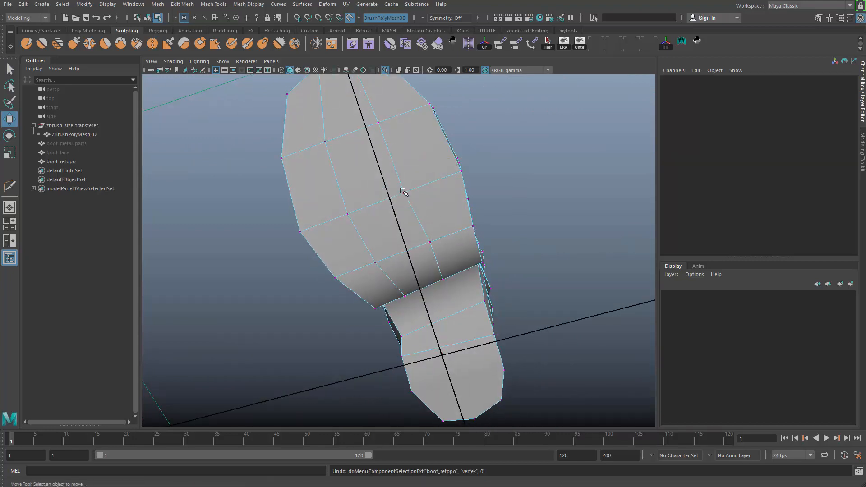
{"action": "left_click", "coordinate": [403, 193]}
{"action": "left_click_drag", "start_coordinate": [446, 183], "coordinate": [455, 184]}
{"action": "left_click_drag", "start_coordinate": [443, 185], "coordinate": [489, 207], "text": "alt"}
{"action": "key", "text": "q"}
Return boot_retopo to object mode and delete its construction history.
{"action": "key", "text": "F8"}
{"action": "left_click", "coordinate": [513, 163]}
{"action": "left_click", "coordinate": [430, 197]}
{"action": "key", "text": "F9"}
{"action": "key", "text": "w"}
{"action": "key", "text": "q"}
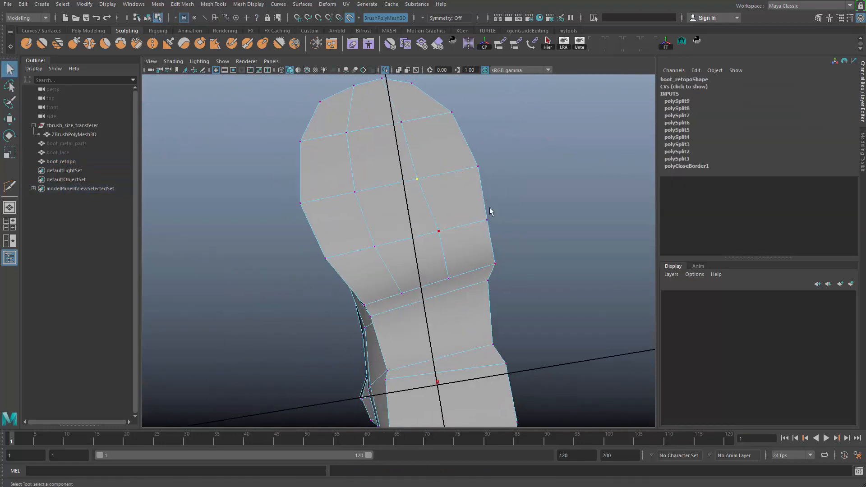
{"action": "key", "text": "F8"}
{"action": "left_click", "coordinate": [505, 205]}
{"action": "left_click", "coordinate": [465, 223]}
{"action": "mouse_move", "coordinate": [442, 221]}
{"action": "left_mouse_down", "text": "alt"}
{"action": "mouse_move", "coordinate": [420, 287]}
{"action": "mouse_move", "coordinate": [426, 256]}
{"action": "left_mouse_up", "text": "alt"}
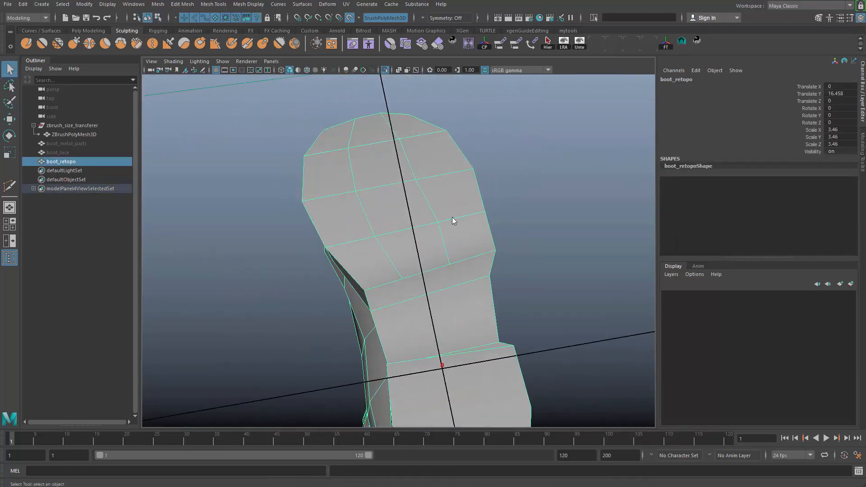
Restart Multi-Cut and cut a crosswise edge over the heel's underside between opposite border vertices.
{"action": "mouse_move", "coordinate": [452, 220]}
{"action": "right_mouse_down", "text": "shift"}
{"action": "mouse_move", "coordinate": [458, 427]}
{"action": "mouse_move", "coordinate": [451, 423]}
{"action": "right_mouse_up", "text": "shift"}
{"action": "mouse_move", "coordinate": [447, 289]}
{"action": "left_mouse_down", "text": "alt"}
{"action": "mouse_move", "coordinate": [437, 257]}
{"action": "mouse_move", "coordinate": [508, 242]}
{"action": "left_mouse_up", "text": "alt"}
{"action": "key", "text": "q"}
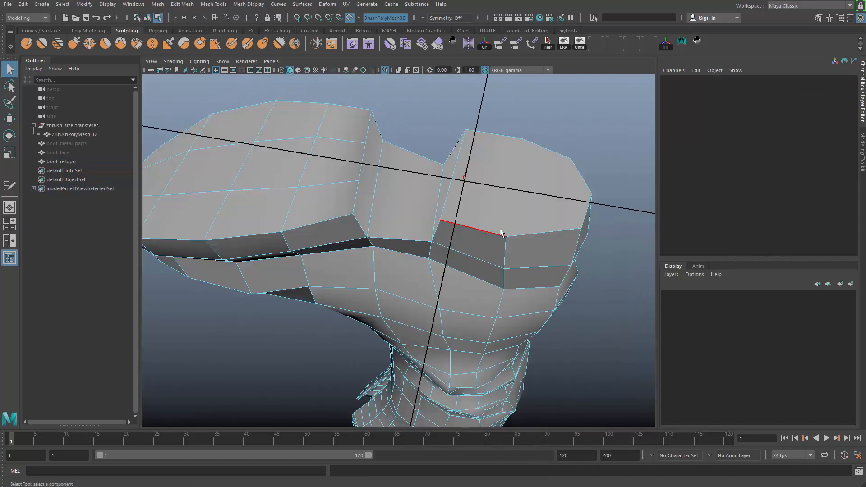
{"action": "left_click", "coordinate": [511, 245]}
{"action": "right_click_drag", "start_coordinate": [537, 182], "coordinate": [470, 182], "text": "shift"}
{"action": "left_click_drag", "start_coordinate": [560, 252], "coordinate": [441, 238], "text": "alt"}
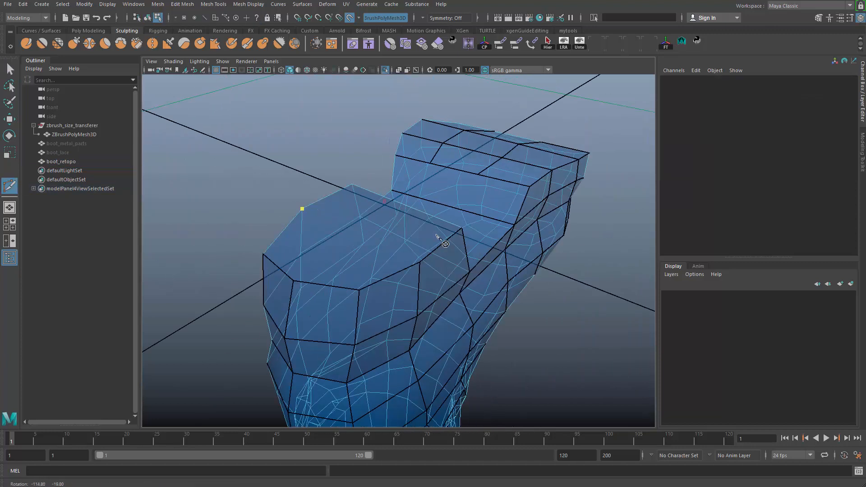
{"action": "middle_click_drag", "start_coordinate": [441, 237], "coordinate": [427, 241], "text": "alt"}
{"action": "left_click_drag", "start_coordinate": [327, 271], "coordinate": [348, 242], "text": "alt"}
{"action": "right_click", "coordinate": [377, 265]}
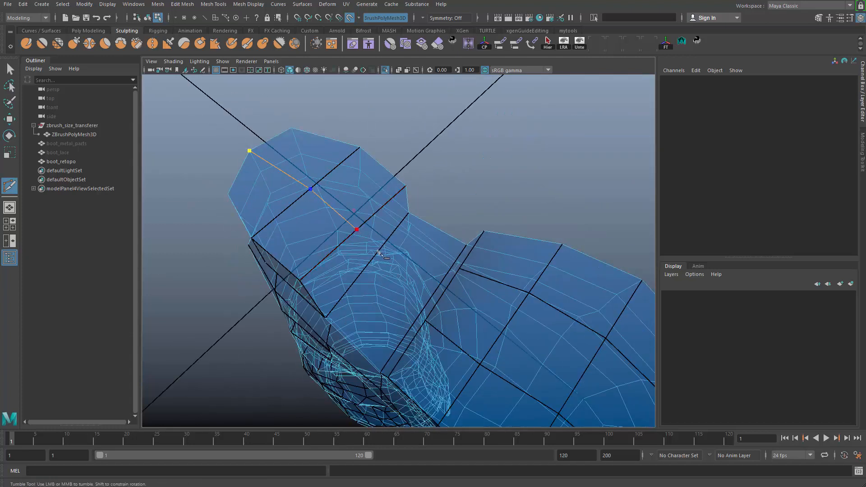
Cut a lengthwise edge line from the heel's back through the arch and connect it to both forefoot lines.
{"action": "left_click_drag", "start_coordinate": [382, 266], "coordinate": [501, 266], "text": "alt"}
{"action": "middle_click_drag", "start_coordinate": [500, 266], "coordinate": [451, 278], "text": "alt"}
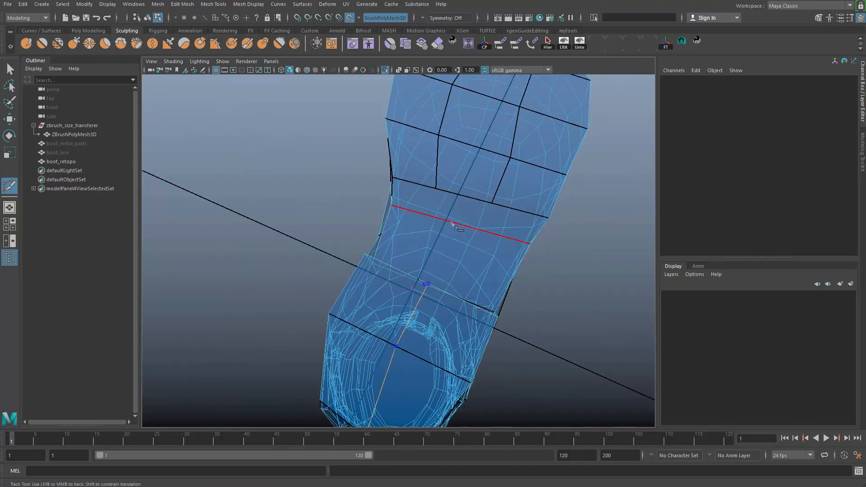
{"action": "left_click_drag", "start_coordinate": [452, 194], "coordinate": [408, 192]}
{"action": "right_click", "coordinate": [409, 193]}
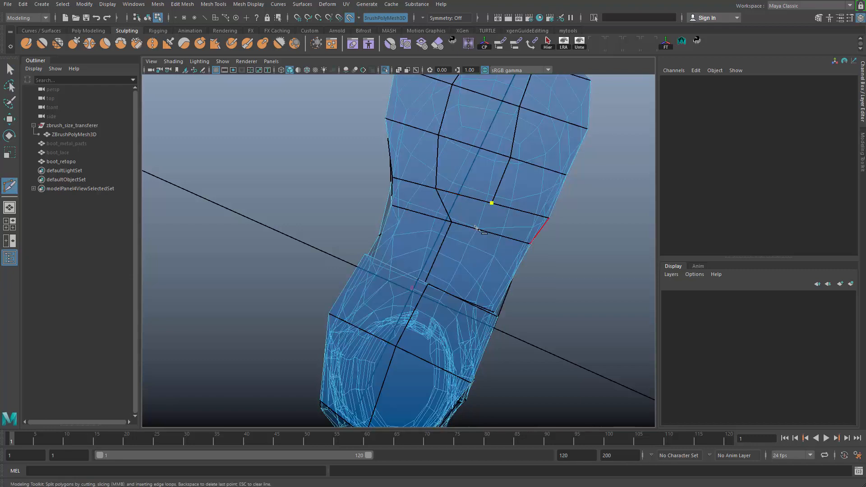
{"action": "left_click", "coordinate": [452, 221]}
{"action": "right_click", "coordinate": [488, 253]}
{"action": "key", "text": "q"}
Return to object mode, select the whole boot and delete its construction history.
{"action": "right_click_drag", "start_coordinate": [516, 280], "coordinate": [381, 283], "text": "alt"}
{"action": "left_click_drag", "start_coordinate": [381, 283], "coordinate": [431, 271], "text": "alt"}
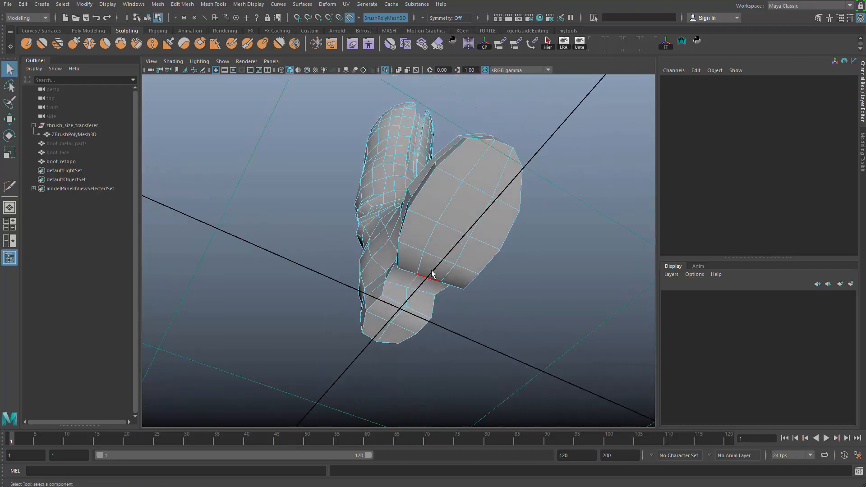
{"action": "right_click_drag", "start_coordinate": [432, 271], "coordinate": [488, 204]}
{"action": "left_click_drag", "start_coordinate": [543, 196], "coordinate": [300, 172]}
{"action": "left_click_drag", "start_coordinate": [295, 170], "coordinate": [297, 180], "text": "alt"}
{"action": "key", "text": "alt+shift+d"}
Soften all edges of boot_retopo and delete the resulting construction history.
{"action": "left_click_drag", "start_coordinate": [431, 256], "coordinate": [384, 312], "text": "alt"}
{"action": "left_click", "coordinate": [367, 309]}
{"action": "right_click_drag", "start_coordinate": [384, 311], "coordinate": [409, 348], "text": "alt"}
{"action": "left_click_drag", "start_coordinate": [408, 348], "coordinate": [366, 352], "text": "alt"}
{"action": "left_click_drag", "start_coordinate": [350, 235], "coordinate": [396, 282]}
{"action": "left_click_drag", "start_coordinate": [396, 283], "coordinate": [410, 268], "text": "alt"}
{"action": "right_click_drag", "start_coordinate": [414, 240], "coordinate": [487, 225], "text": "shift"}
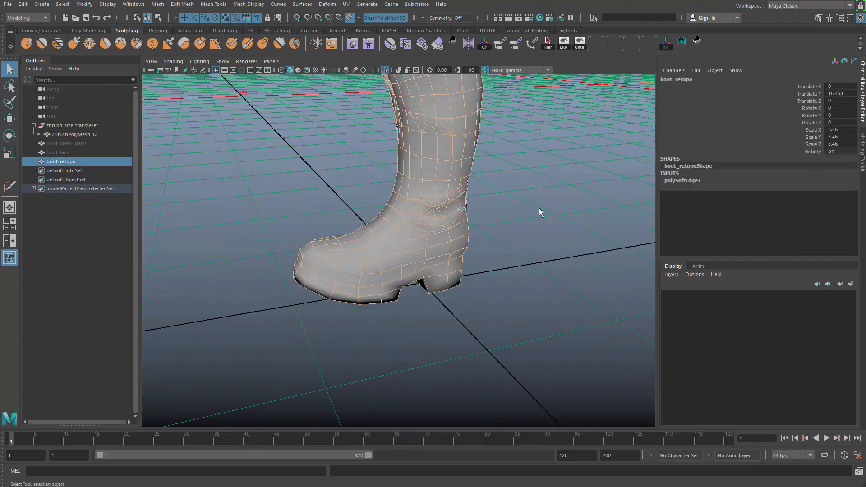
{"action": "left_click", "coordinate": [540, 208]}
{"action": "right_click_drag", "start_coordinate": [537, 209], "coordinate": [396, 242], "text": "alt"}
{"action": "left_click_drag", "start_coordinate": [396, 243], "coordinate": [375, 239], "text": "alt"}
{"action": "left_click_drag", "start_coordinate": [375, 239], "coordinate": [354, 298]}
{"action": "key", "text": "alt+shift+d"}
Examine the shading of the softened boot from the side, the underside and above.
{"action": "right_click_drag", "start_coordinate": [354, 298], "coordinate": [433, 324], "text": "alt"}
{"action": "left_click_drag", "start_coordinate": [433, 324], "coordinate": [266, 329], "text": "alt"}
{"action": "right_click_drag", "start_coordinate": [433, 316], "coordinate": [359, 302], "text": "alt"}
{"action": "left_click_drag", "start_coordinate": [359, 302], "coordinate": [293, 298], "text": "alt"}
{"action": "left_click", "coordinate": [319, 215]}
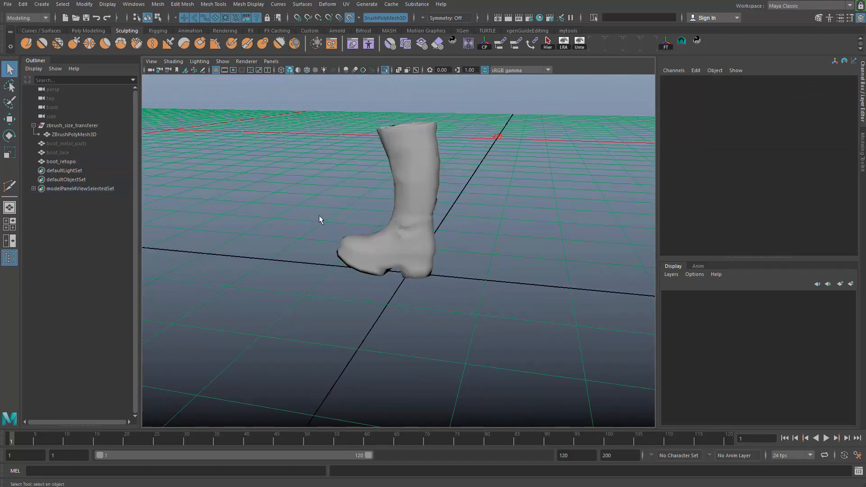
{"action": "left_click_drag", "start_coordinate": [319, 216], "coordinate": [397, 332]}
{"action": "left_click_drag", "start_coordinate": [397, 332], "coordinate": [434, 271], "text": "alt"}
{"action": "right_click_drag", "start_coordinate": [443, 289], "coordinate": [537, 322], "text": "alt"}
{"action": "left_click_drag", "start_coordinate": [537, 321], "coordinate": [407, 334], "text": "alt"}
{"action": "left_click", "coordinate": [407, 334]}
{"action": "right_click_drag", "start_coordinate": [361, 303], "coordinate": [233, 220], "text": "alt"}
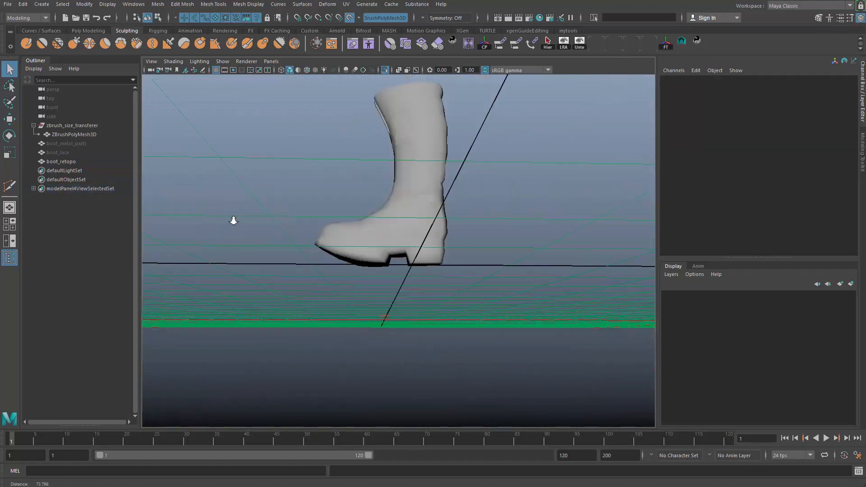
{"action": "left_click_drag", "start_coordinate": [233, 220], "coordinate": [356, 307], "text": "alt"}
{"action": "right_click_drag", "start_coordinate": [356, 306], "coordinate": [257, 248], "text": "alt"}
{"action": "left_click_drag", "start_coordinate": [331, 352], "coordinate": [406, 291], "text": "alt"}
{"action": "right_click_drag", "start_coordinate": [406, 291], "coordinate": [479, 323], "text": "alt"}
{"action": "left_click_drag", "start_coordinate": [479, 322], "coordinate": [500, 339], "text": "alt"}
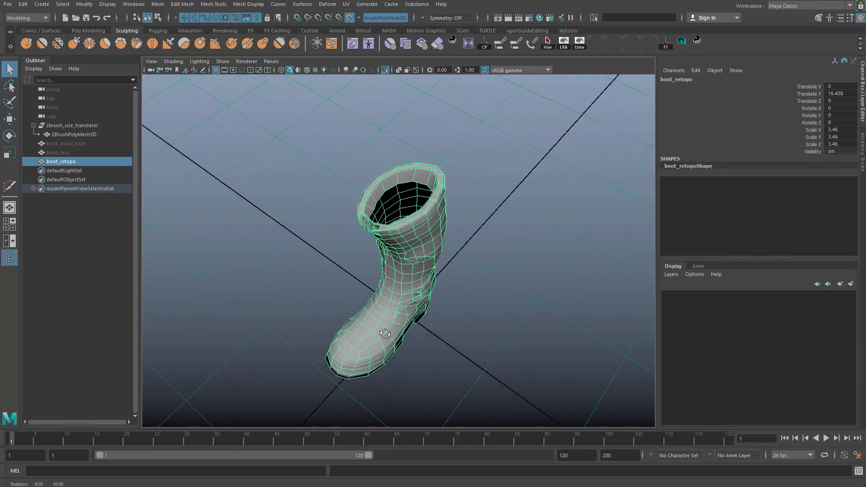
Examine the edge flow around the boot's shaft, ankle folds and sole with the wireframe shown.
{"action": "left_click_drag", "start_coordinate": [341, 292], "coordinate": [309, 260], "text": "alt"}
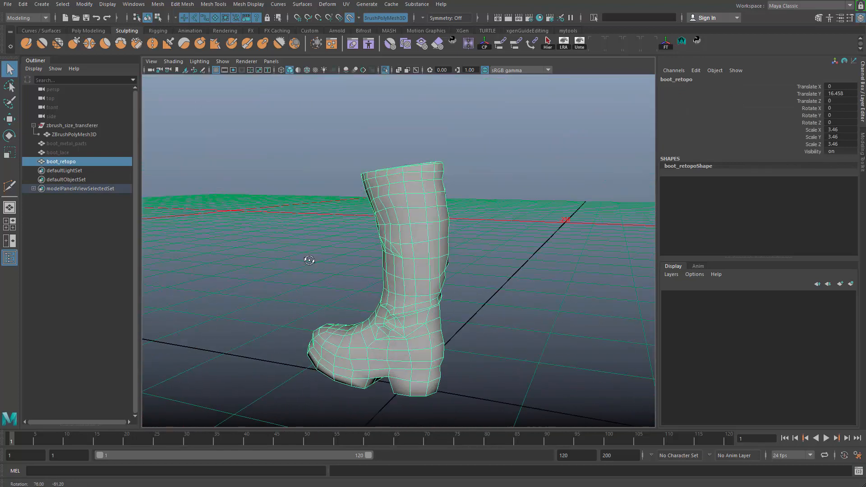
{"action": "left_click", "coordinate": [329, 307]}
{"action": "left_click_drag", "start_coordinate": [332, 308], "coordinate": [262, 258]}
{"action": "right_click_drag", "start_coordinate": [262, 257], "coordinate": [231, 215], "text": "alt"}
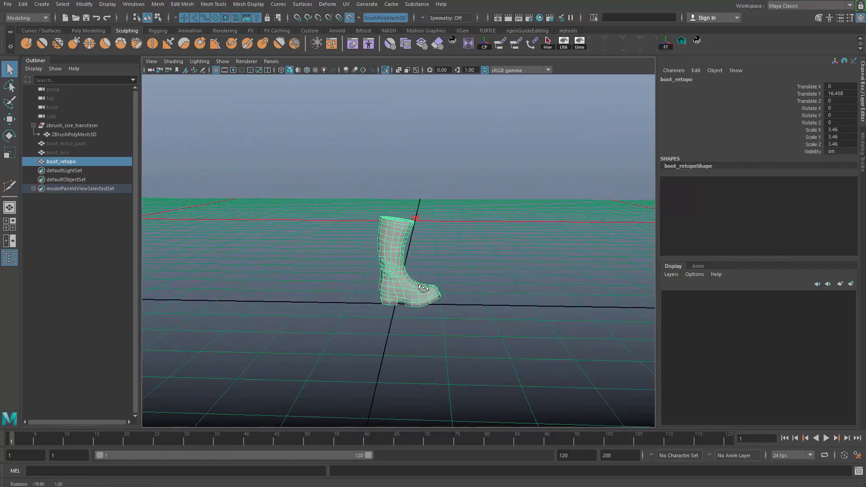
{"action": "right_click_drag", "start_coordinate": [423, 288], "coordinate": [533, 390], "text": "alt"}
{"action": "left_click_drag", "start_coordinate": [532, 390], "coordinate": [588, 287], "text": "alt"}
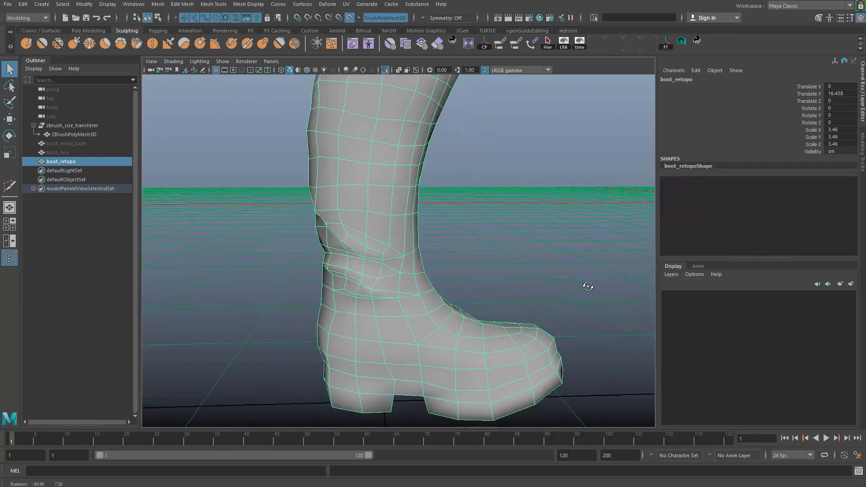
{"action": "right_click_drag", "start_coordinate": [587, 287], "coordinate": [497, 187], "text": "alt"}
{"action": "left_click_drag", "start_coordinate": [496, 187], "coordinate": [412, 290], "text": "alt"}
{"action": "right_click_drag", "start_coordinate": [412, 290], "coordinate": [412, 406], "text": "alt"}
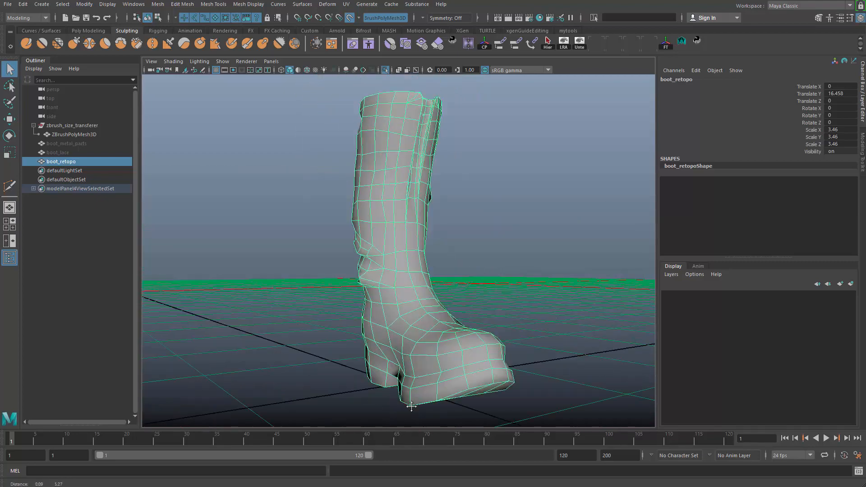
Delete surplus horizontal edges around the boot's upper shaft and clear the mesh's construction history.
{"action": "left_click_drag", "start_coordinate": [440, 293], "coordinate": [275, 302], "text": "alt"}
{"action": "right_click_drag", "start_coordinate": [343, 298], "coordinate": [419, 350], "text": "alt"}
{"action": "left_click_drag", "start_coordinate": [418, 349], "coordinate": [469, 232], "text": "alt"}
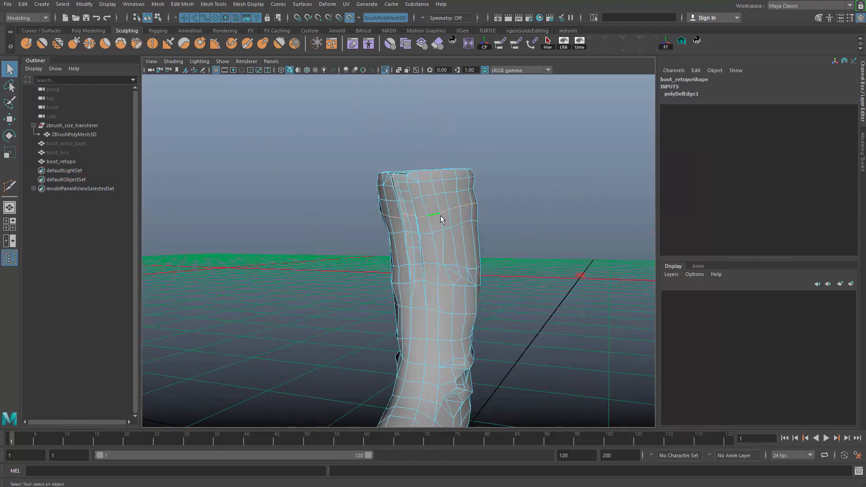
{"action": "left_click_drag", "start_coordinate": [434, 280], "coordinate": [453, 269], "text": "alt"}
{"action": "right_click_drag", "start_coordinate": [452, 269], "coordinate": [397, 269], "text": "alt"}
{"action": "left_click_drag", "start_coordinate": [397, 269], "coordinate": [507, 279], "text": "alt"}
{"action": "middle_click_drag", "start_coordinate": [507, 280], "coordinate": [495, 288], "text": "alt"}
{"action": "left_click_drag", "start_coordinate": [402, 256], "coordinate": [319, 325], "text": "alt"}
{"action": "scroll", "coordinate": [445, 252], "scroll_direction": "up", "scroll_amount": 3}
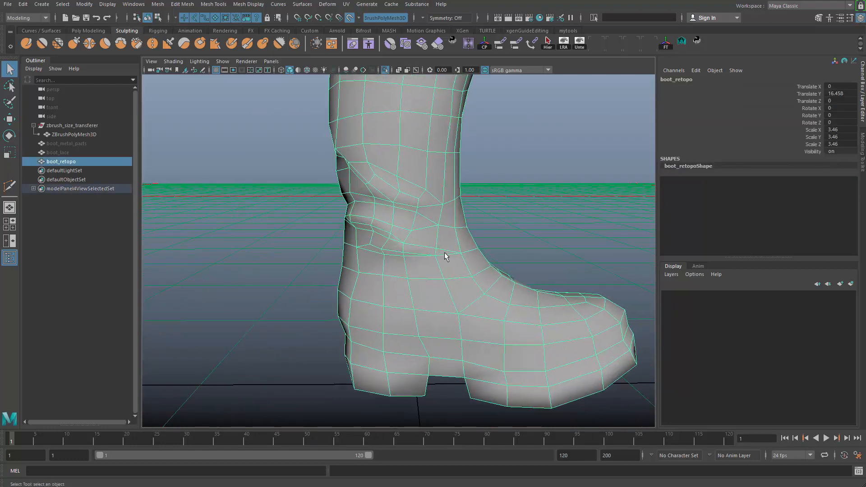
Pick two neighbouring vertices on the side of the upper shaft with the Move tool and return to object mode.
{"action": "left_click_drag", "start_coordinate": [405, 251], "coordinate": [437, 253], "text": "alt"}
{"action": "scroll", "coordinate": [437, 253], "scroll_direction": "down", "scroll_amount": 3}
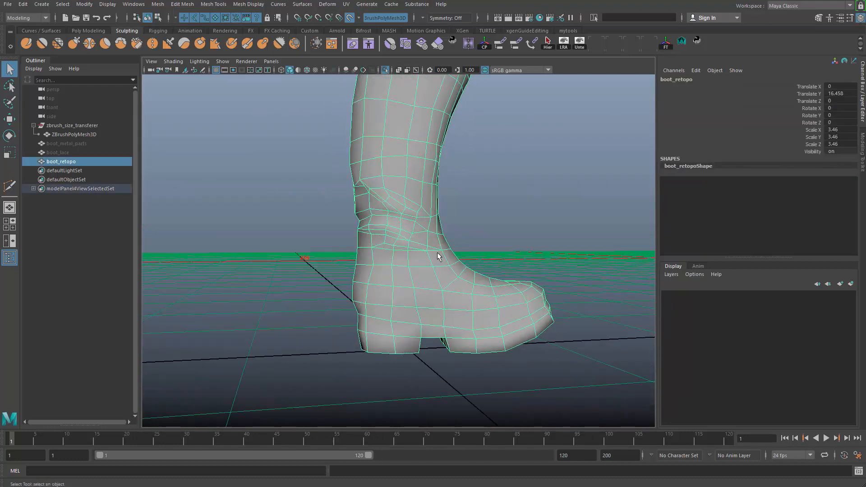
{"action": "left_click_drag", "start_coordinate": [372, 321], "coordinate": [435, 293], "text": "alt"}
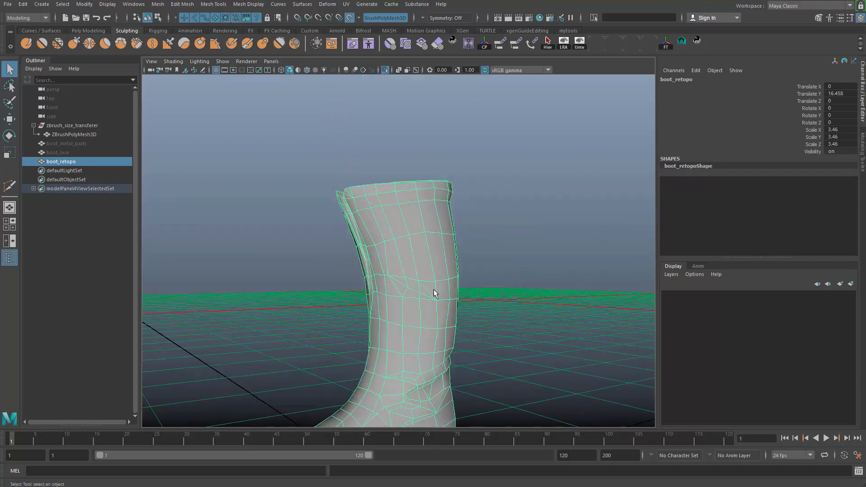
{"action": "right_click_drag", "start_coordinate": [431, 249], "coordinate": [424, 239]}
{"action": "left_click", "coordinate": [412, 239], "text": "shift"}
{"action": "key", "text": "w"}
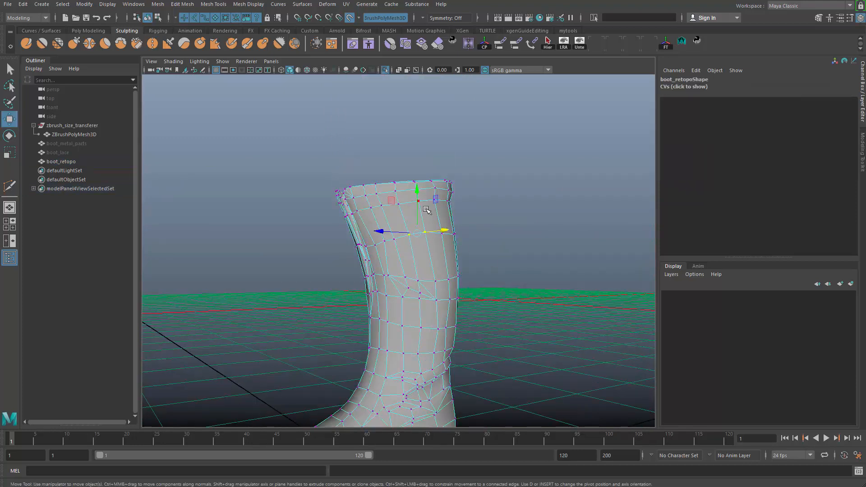
{"action": "key", "text": "q"}
{"action": "left_click_drag", "start_coordinate": [441, 284], "coordinate": [435, 280], "text": "alt"}
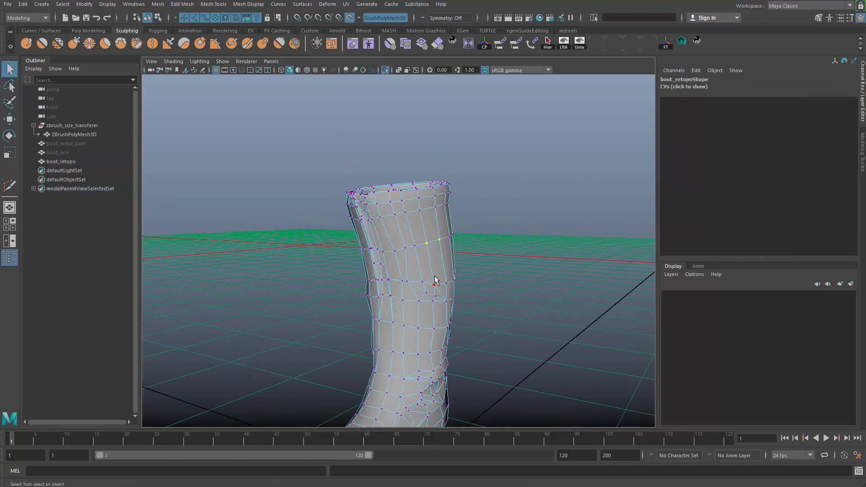
{"action": "right_click_drag", "start_coordinate": [458, 250], "coordinate": [474, 237]}
{"action": "left_click", "coordinate": [479, 241]}
{"action": "left_click_drag", "start_coordinate": [474, 244], "coordinate": [370, 284], "text": "alt"}
{"action": "left_click_drag", "start_coordinate": [348, 255], "coordinate": [499, 364]}
Unhide boot_metal_parts and boot_lace and turn off the isolated view to show the complete boot.
{"action": "left_click_drag", "start_coordinate": [492, 352], "coordinate": [417, 305], "text": "alt"}
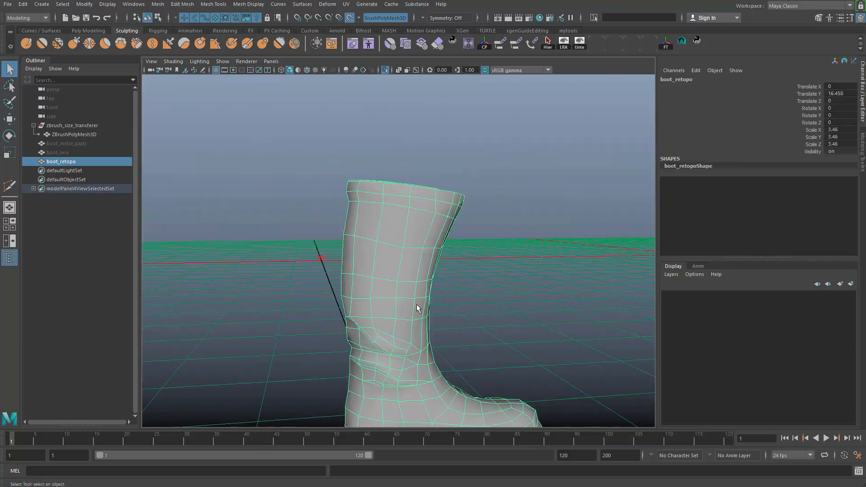
{"action": "right_click_drag", "start_coordinate": [412, 304], "coordinate": [284, 281], "text": "alt"}
{"action": "left_click_drag", "start_coordinate": [285, 284], "coordinate": [298, 339], "text": "alt"}
{"action": "left_click", "coordinate": [385, 323]}
{"action": "middle_click_drag", "start_coordinate": [386, 324], "coordinate": [389, 306], "text": "alt"}
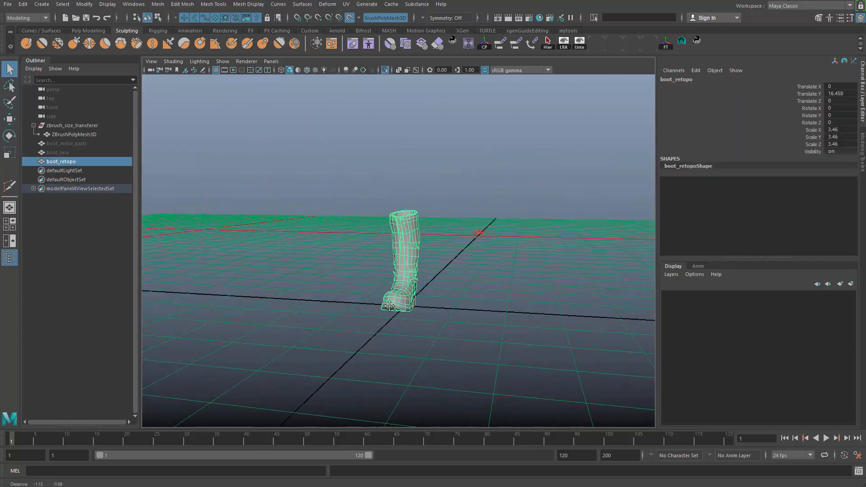
{"action": "left_click", "coordinate": [249, 245]}
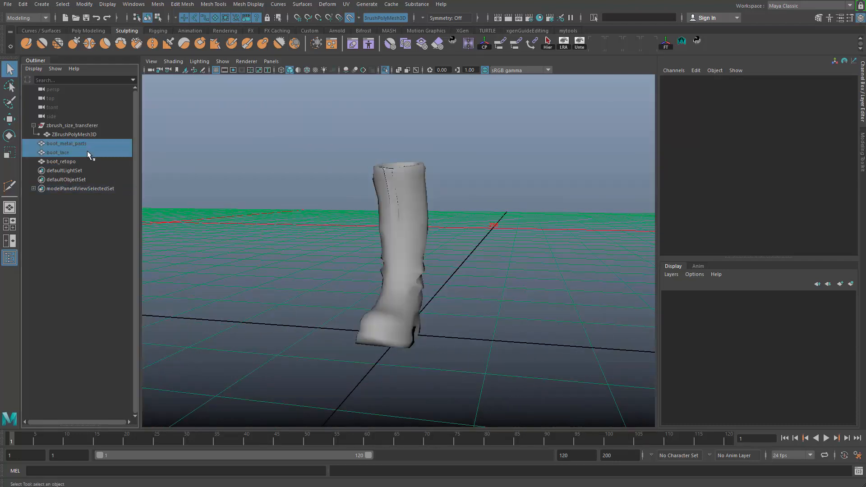
{"action": "left_click", "coordinate": [327, 282]}
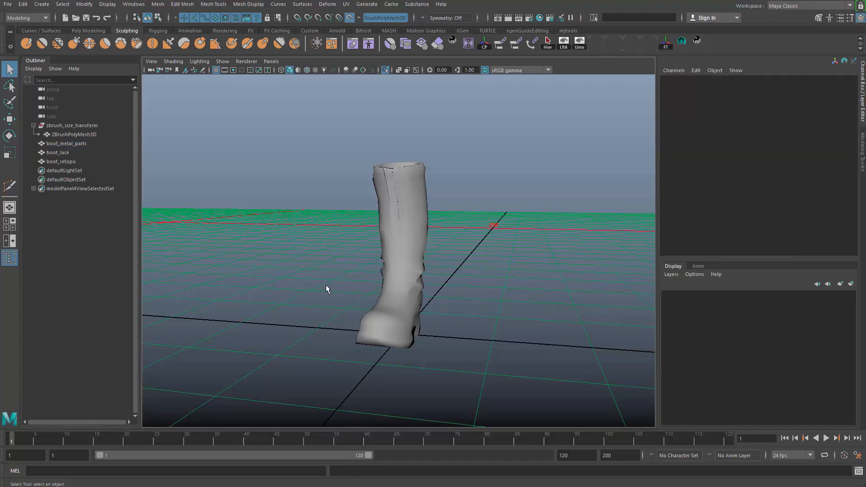
{"action": "key", "text": "ctrl+1"}
{"action": "left_click_drag", "start_coordinate": [379, 308], "coordinate": [409, 302], "text": "alt"}
{"action": "right_click_drag", "start_coordinate": [204, 284], "coordinate": [252, 283], "text": "alt"}
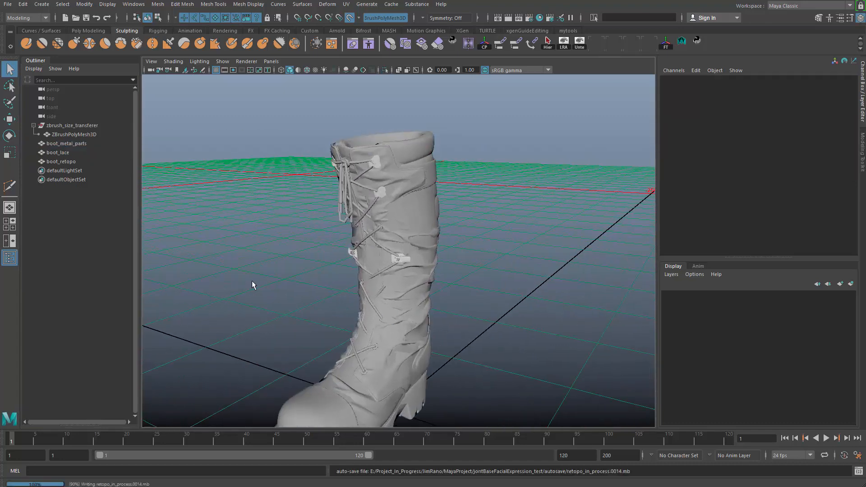
Hide the ZBrushPolyMesh3D sculpt and review the retopologized boot together with its laces and metal parts.
{"action": "left_click", "coordinate": [76, 134]}
{"action": "key", "text": "ctrl+h"}
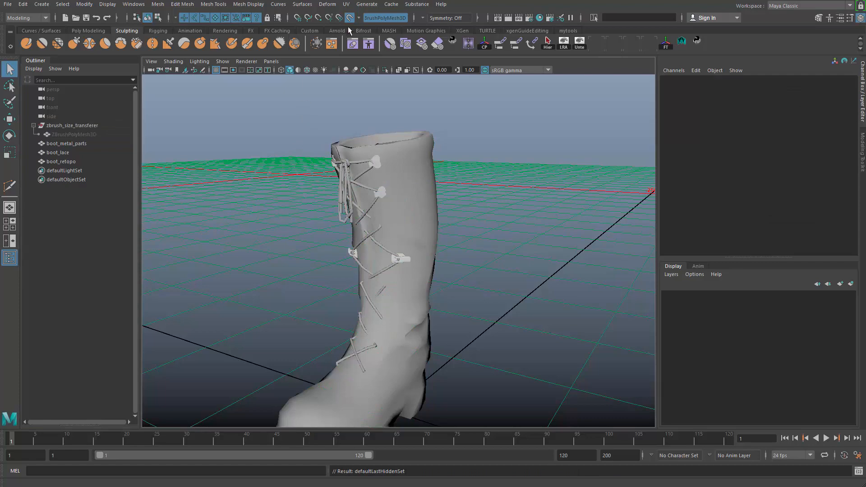
{"action": "left_click_drag", "start_coordinate": [369, 227], "coordinate": [293, 257], "text": "alt"}
{"action": "left_click_drag", "start_coordinate": [253, 155], "coordinate": [397, 329]}
{"action": "left_click_drag", "start_coordinate": [391, 329], "coordinate": [321, 311], "text": "alt"}
{"action": "right_click_drag", "start_coordinate": [321, 312], "coordinate": [481, 274], "text": "alt"}
{"action": "left_click", "coordinate": [504, 250]}
{"action": "left_click_drag", "start_coordinate": [504, 250], "coordinate": [449, 299], "text": "alt"}
{"action": "left_click", "coordinate": [424, 246]}
{"action": "key", "text": "f"}
{"action": "right_click_drag", "start_coordinate": [448, 299], "coordinate": [425, 261], "text": "alt"}
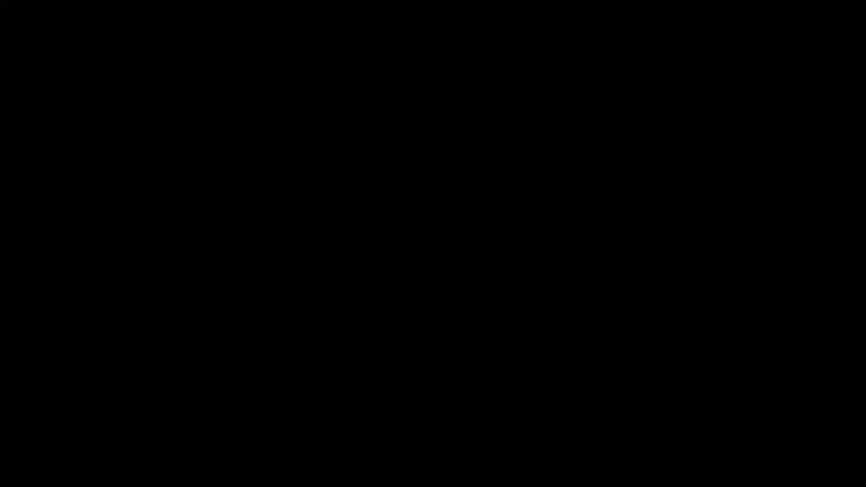